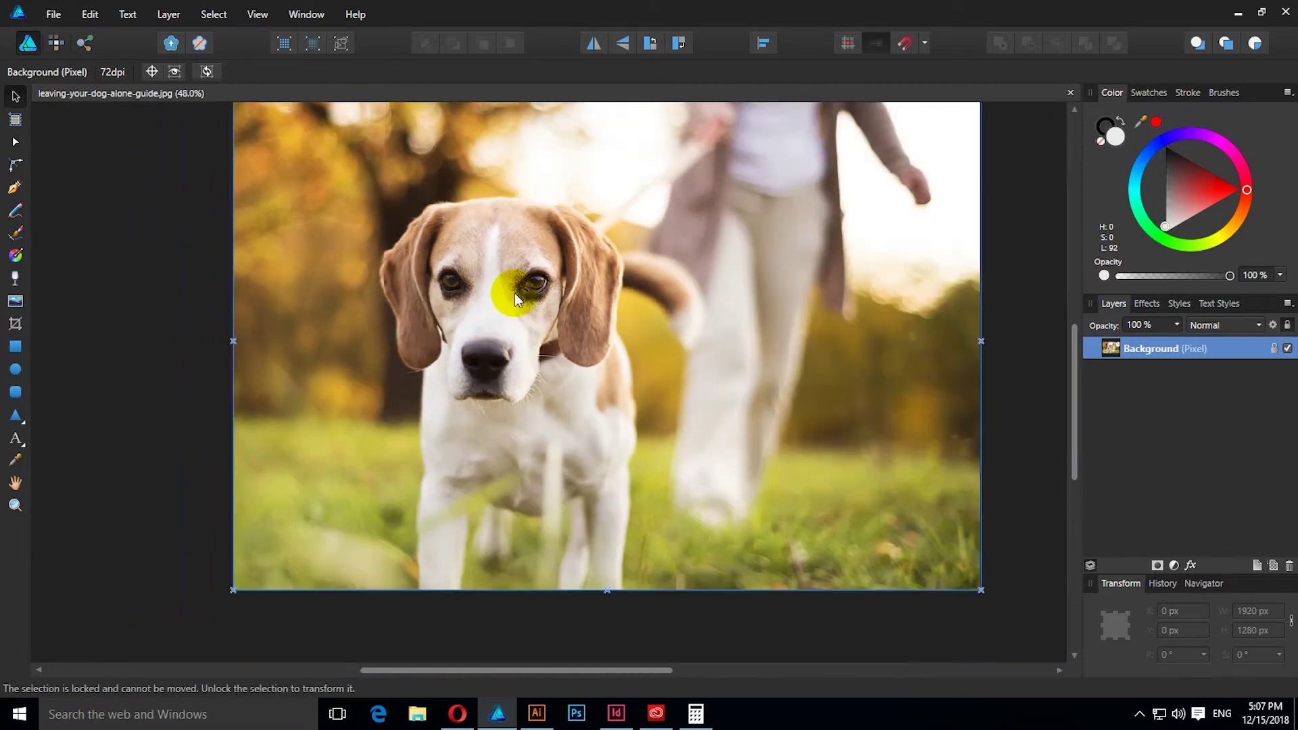
# Zoom the canvas in to about 94% over the beagle's head.
pyautogui.scroll(1, 565, 315)
pyautogui.scroll(1, 565, 315)
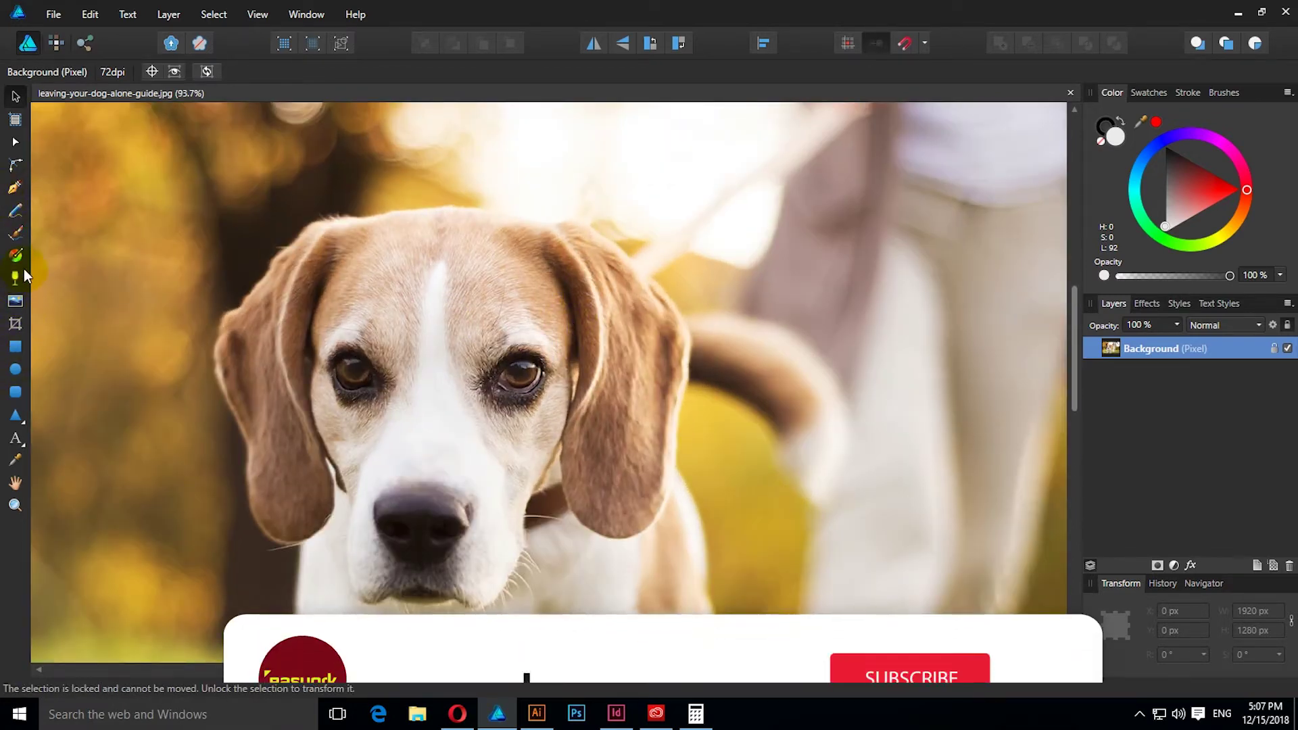
pyautogui.click(16, 211)
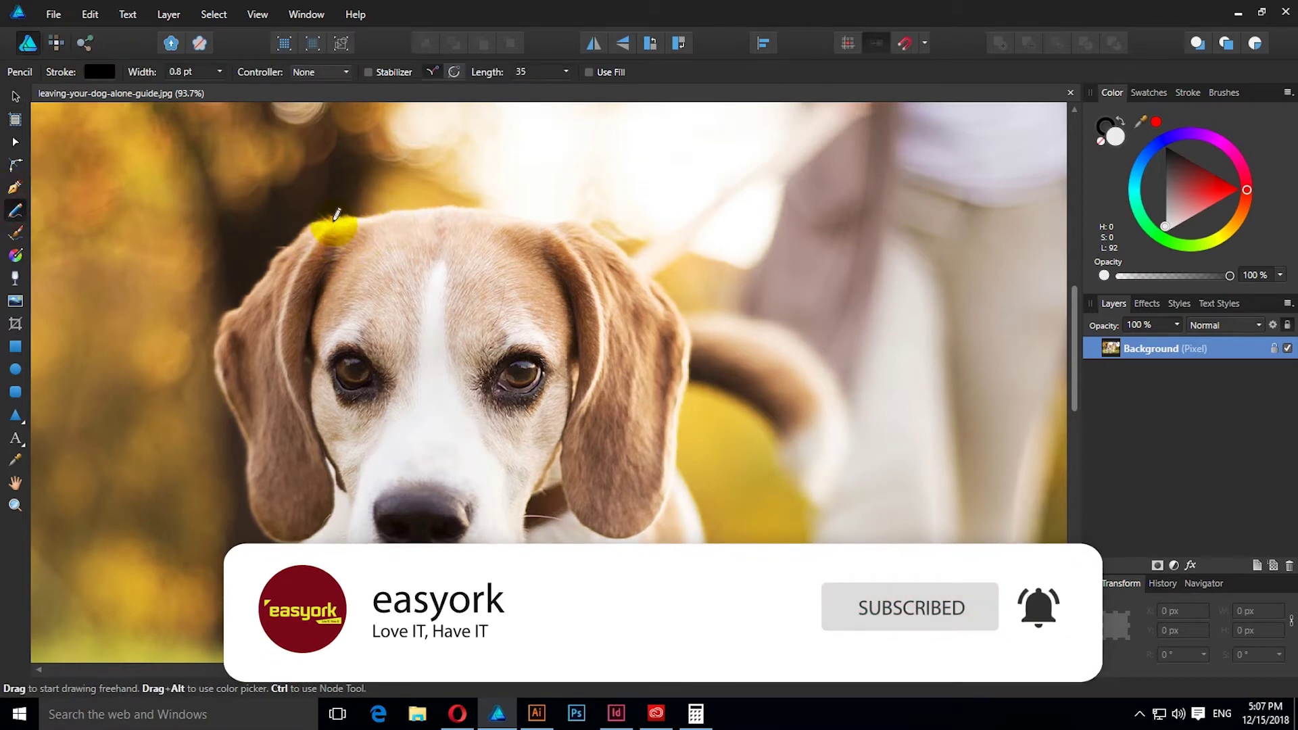
# Trace closed freehand outlines around the left ear and the right ear.
pyautogui.moveTo(368, 215); pyautogui.dragTo(329, 262)
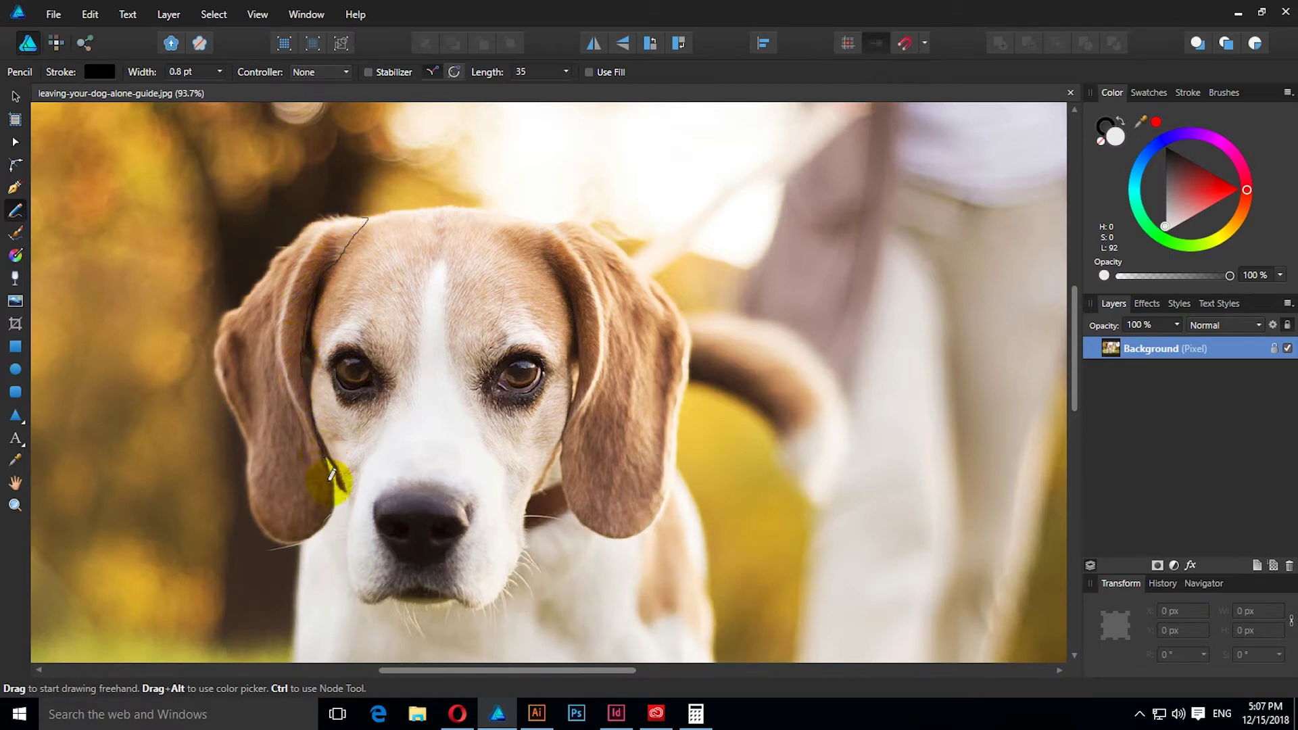
pyautogui.moveTo(338, 501); pyautogui.dragTo(299, 544)
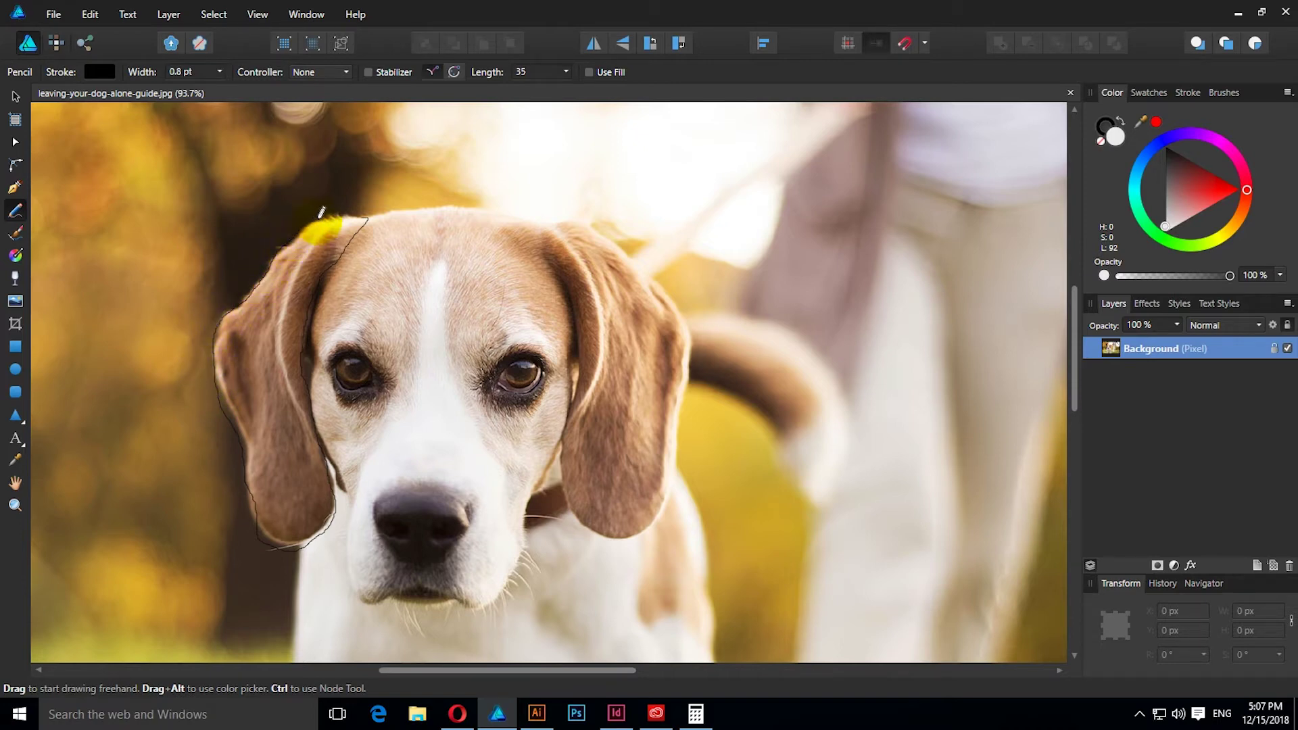
pyautogui.moveTo(363, 211); pyautogui.dragTo(365, 215)
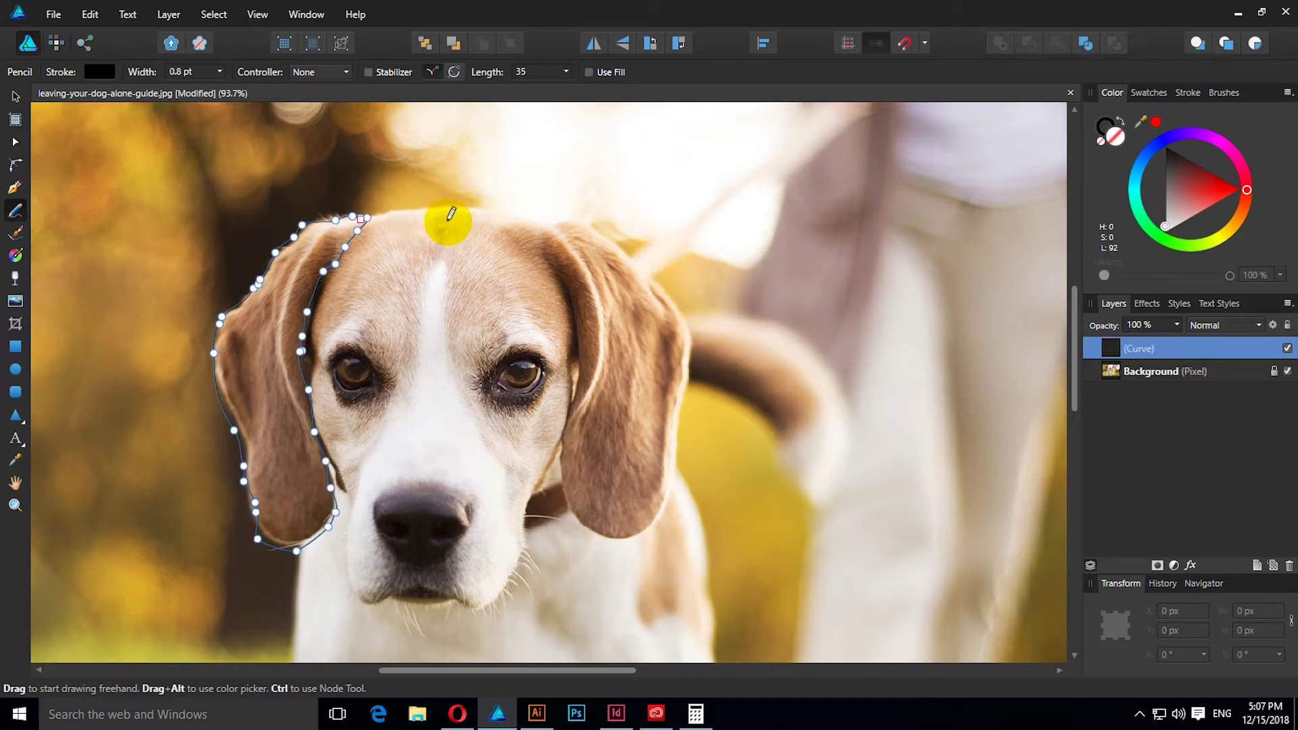
pyautogui.moveTo(549, 217); pyautogui.dragTo(550, 243)
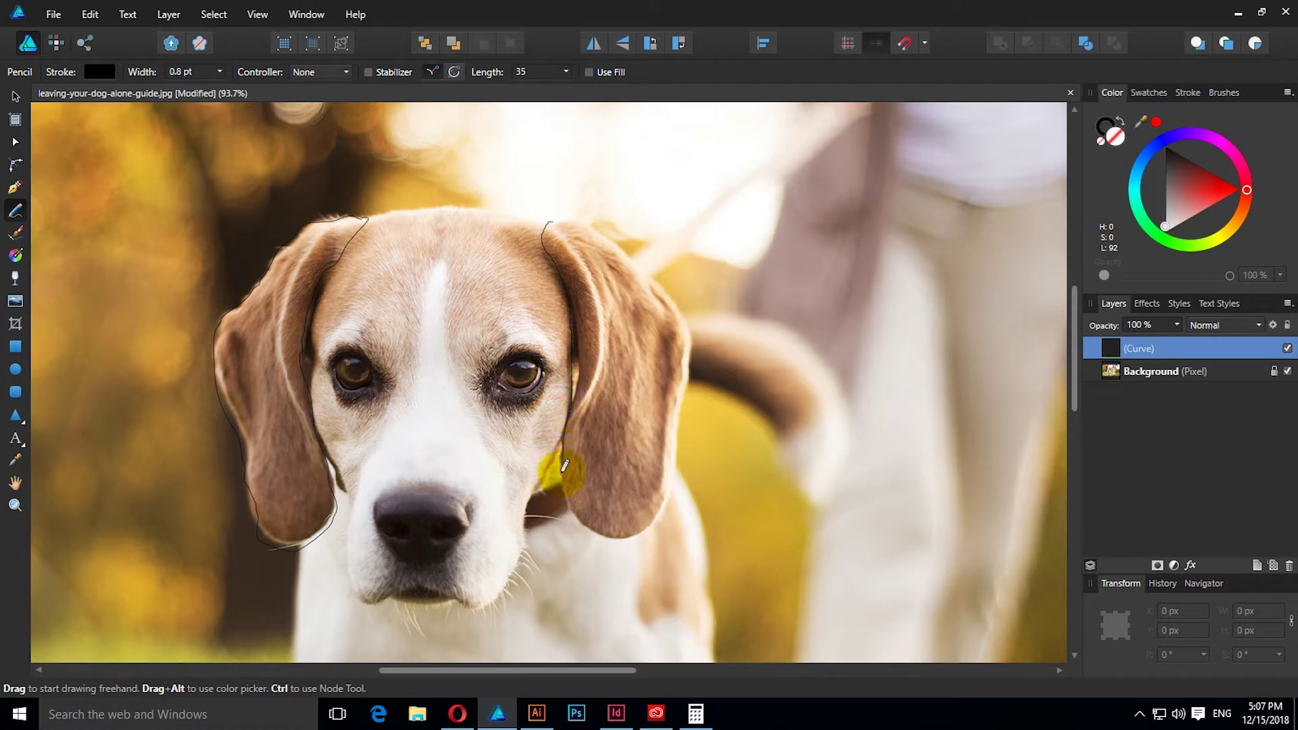
pyautogui.moveTo(593, 530)
pyautogui.mouseDown()
pyautogui.moveTo(673, 485)
pyautogui.moveTo(685, 382)
pyautogui.mouseUp()
pyautogui.moveTo(696, 334)
pyautogui.mouseDown()
pyautogui.moveTo(597, 217)
pyautogui.moveTo(560, 211)
pyautogui.moveTo(545, 230)
pyautogui.mouseUp()
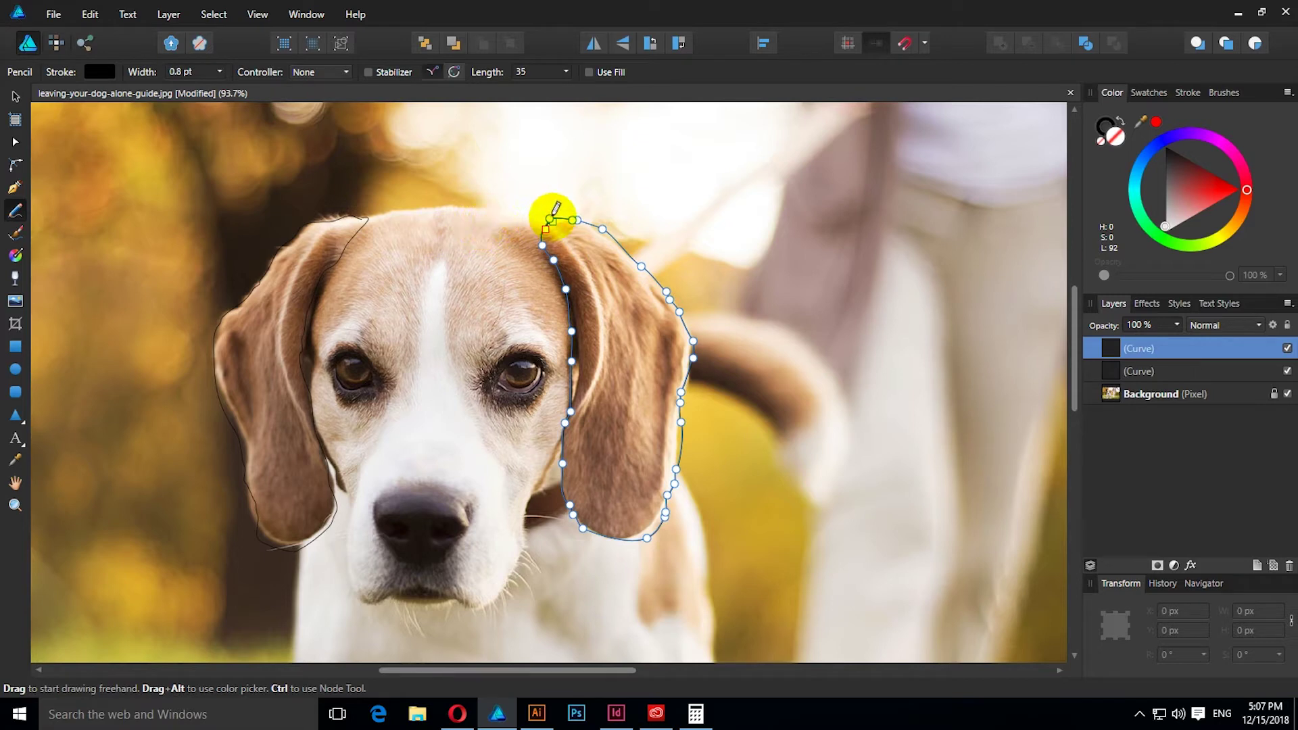
pyautogui.keyDown('ctrl'); pyautogui.click(706, 203); pyautogui.keyUp('ctrl')
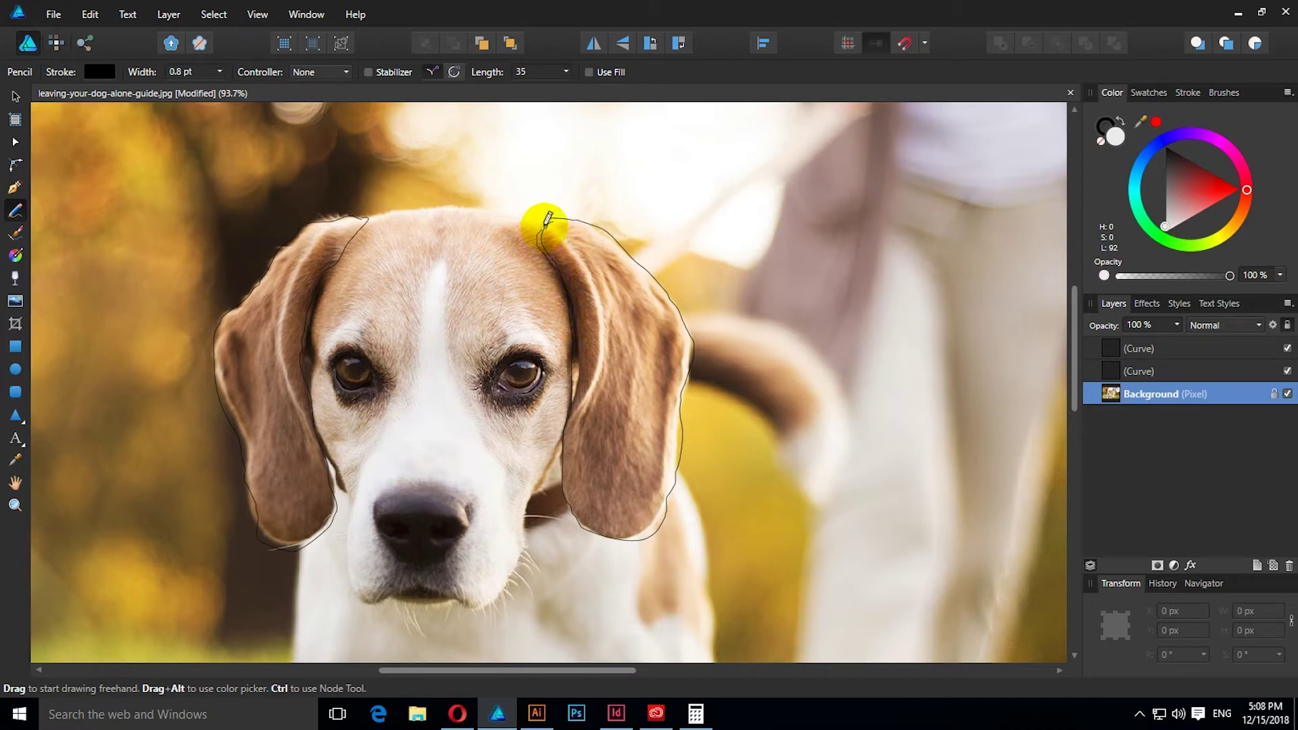
# Trace the top of the head and the face centre down the nose bridge.
pyautogui.moveTo(548, 212)
pyautogui.mouseDown()
pyautogui.moveTo(446, 232)
pyautogui.moveTo(504, 460)
pyautogui.moveTo(529, 471)
pyautogui.moveTo(562, 450)
pyautogui.moveTo(577, 390)
pyautogui.mouseUp()
pyautogui.moveTo(576, 297); pyautogui.dragTo(572, 301)
pyautogui.moveTo(365, 216); pyautogui.dragTo(331, 265)
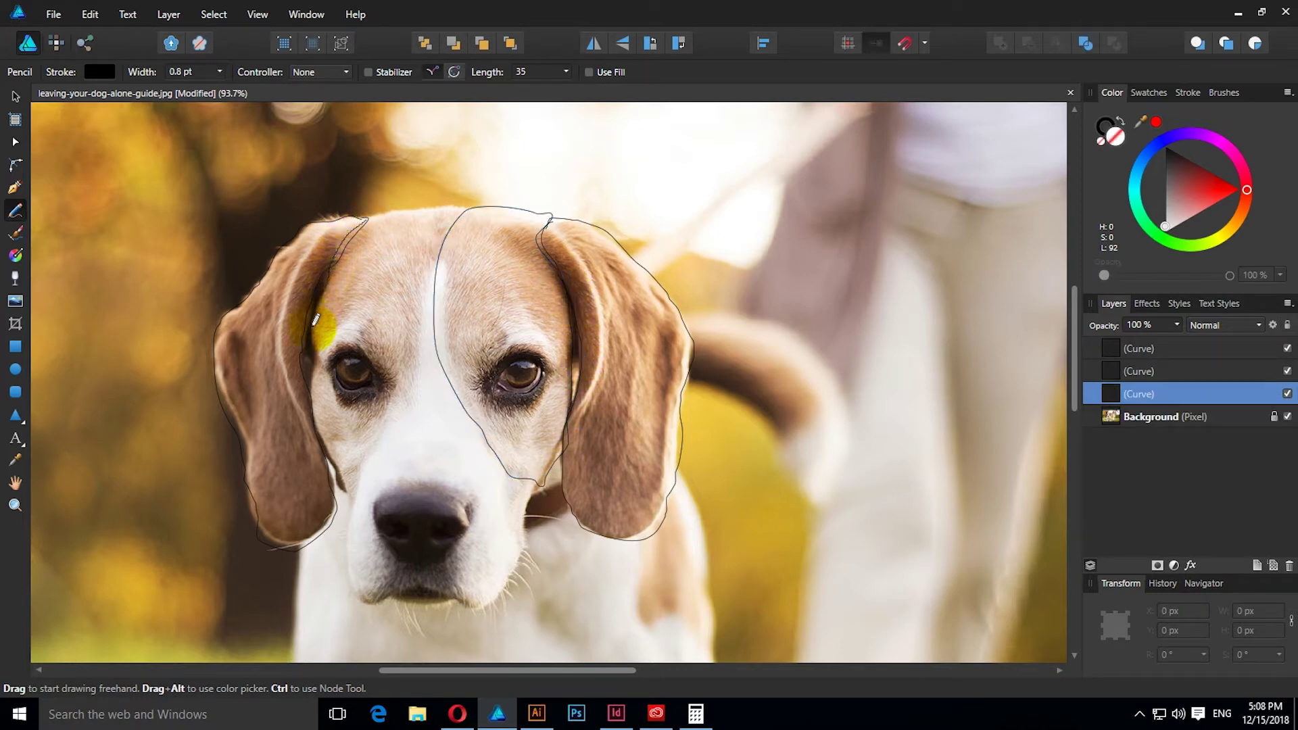
pyautogui.moveTo(312, 391); pyautogui.dragTo(326, 426)
pyautogui.moveTo(356, 480)
pyautogui.mouseDown()
pyautogui.moveTo(420, 354)
pyautogui.moveTo(451, 214)
pyautogui.moveTo(376, 212)
pyautogui.moveTo(358, 225)
pyautogui.mouseUp()
# Outline the dog's nose and nudge one of its nodes into place.
pyautogui.moveTo(424, 433); pyautogui.dragTo(474, 228)
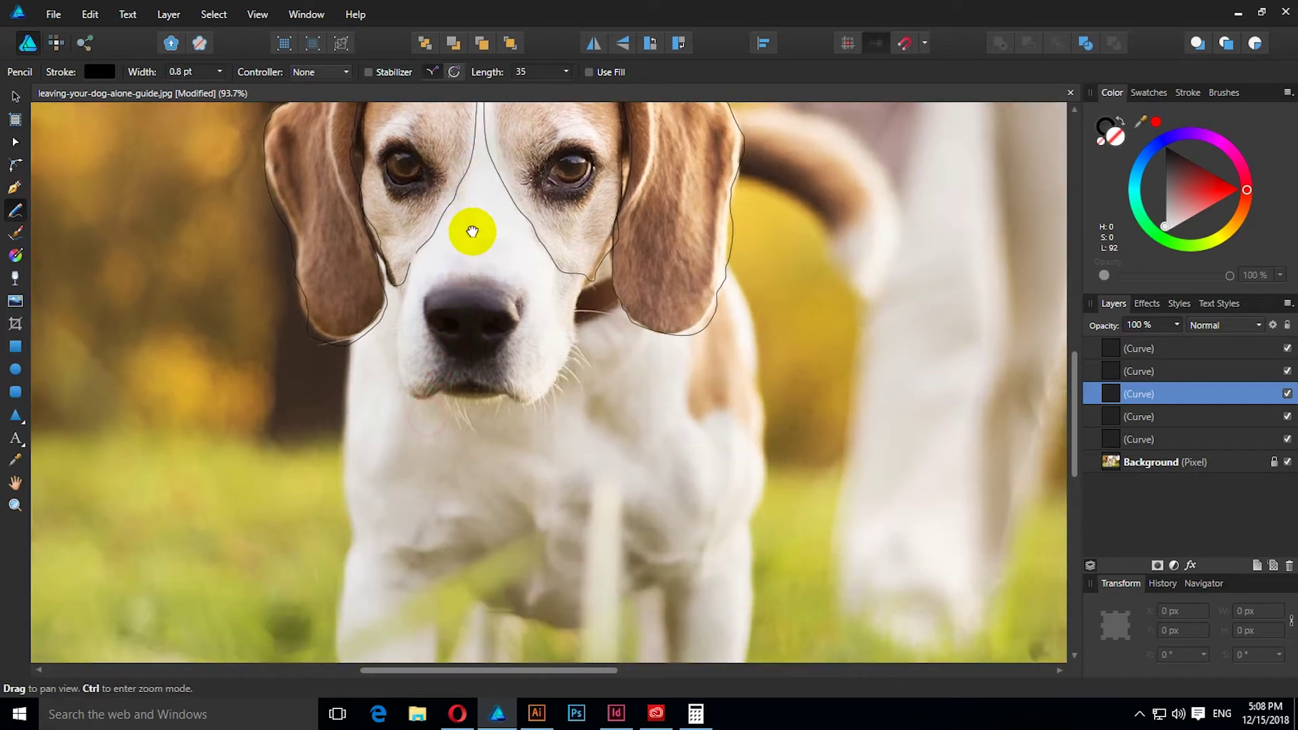
pyautogui.click(436, 284)
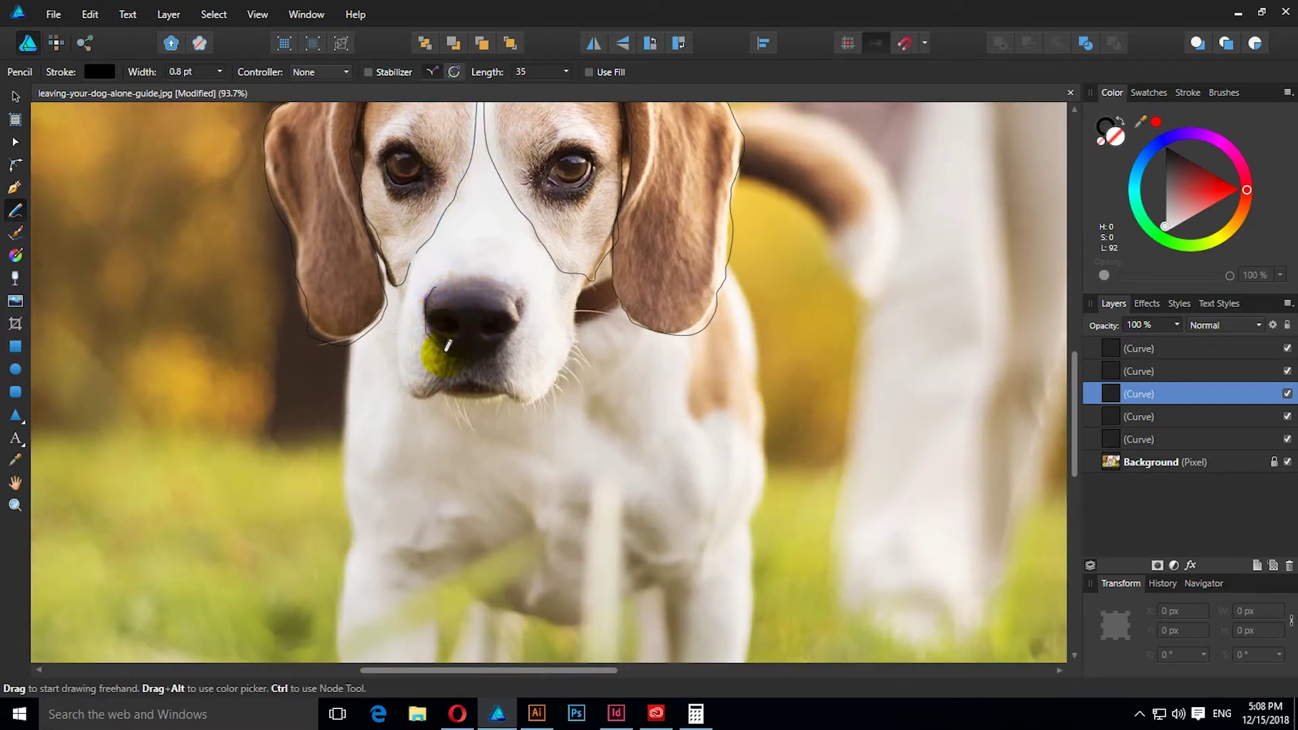
pyautogui.moveTo(516, 334)
pyautogui.mouseDown()
pyautogui.moveTo(524, 284)
pyautogui.moveTo(475, 267)
pyautogui.moveTo(435, 290)
pyautogui.mouseUp()
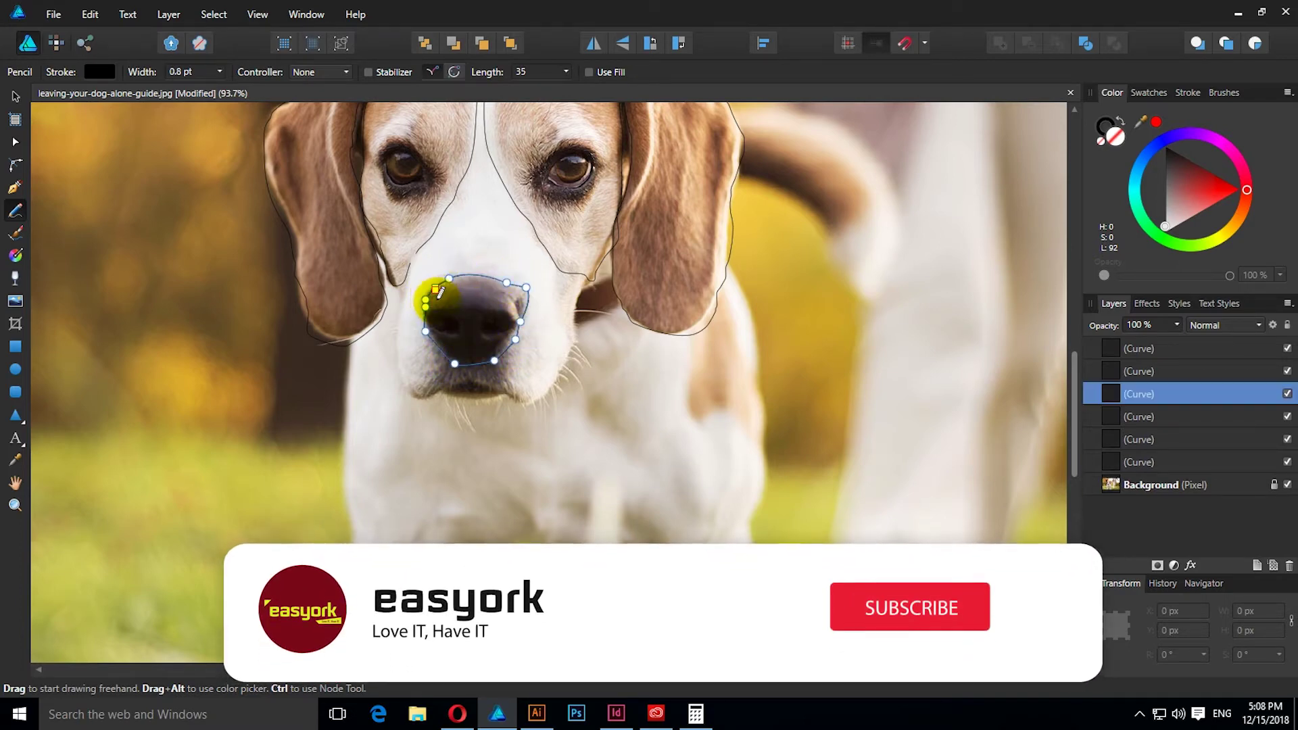
pyautogui.keyDown('ctrl'); pyautogui.click(523, 298); pyautogui.keyUp('ctrl')
pyautogui.moveTo(522, 298); pyautogui.dragTo(524, 296)
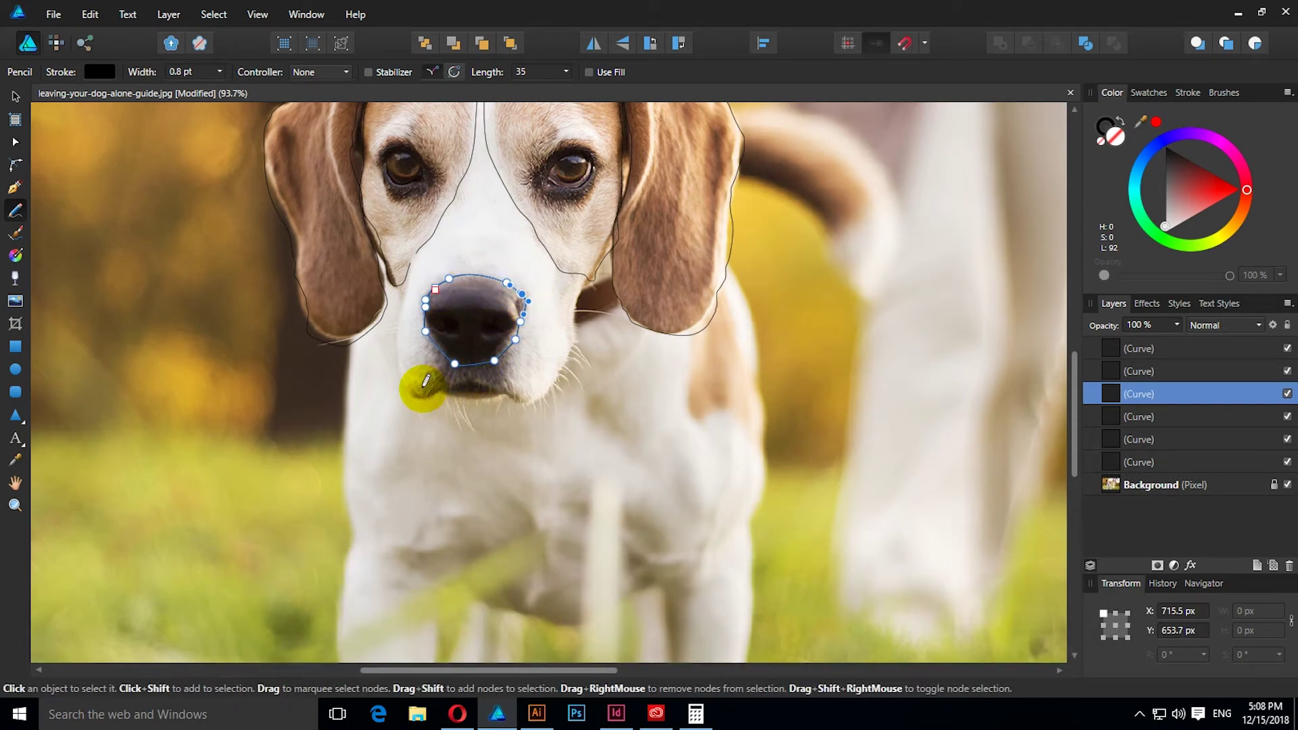
# Trace the muzzle outline from under the mouth up the cheek and muzzle side.
pyautogui.moveTo(408, 392); pyautogui.dragTo(442, 392)
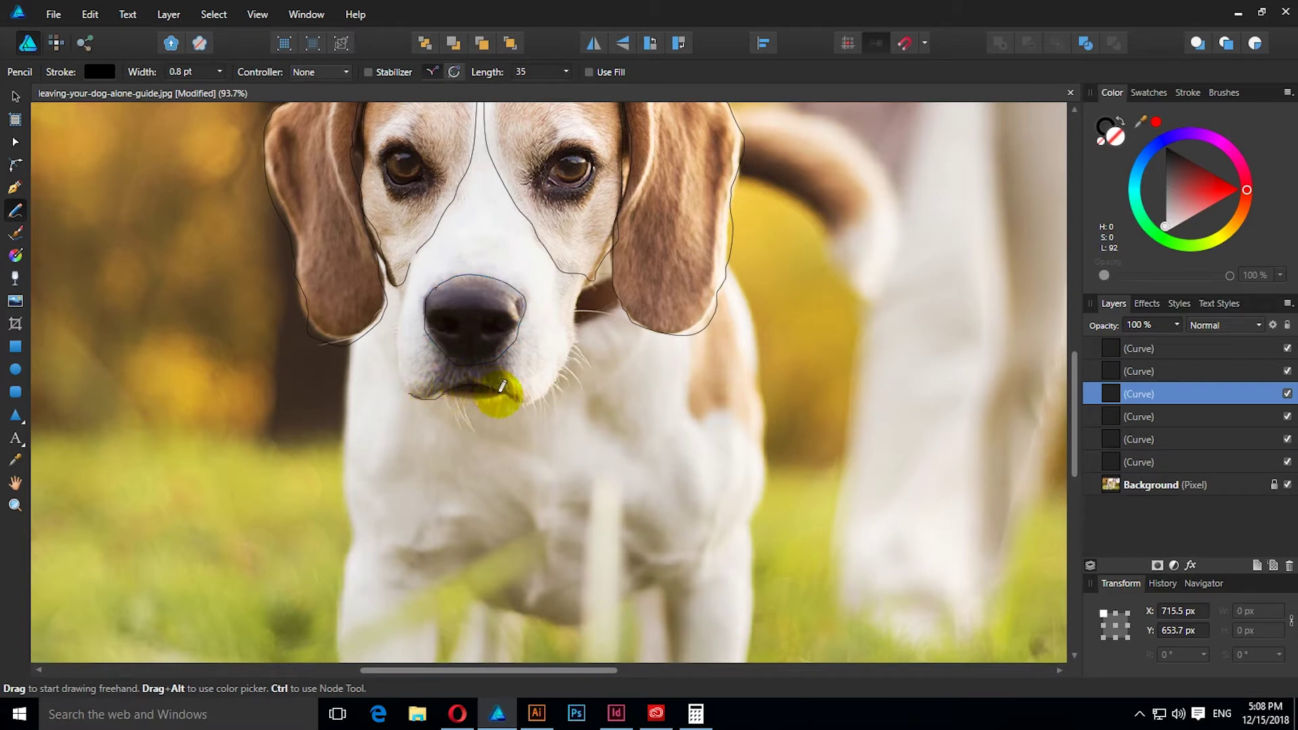
pyautogui.moveTo(541, 396); pyautogui.dragTo(582, 292)
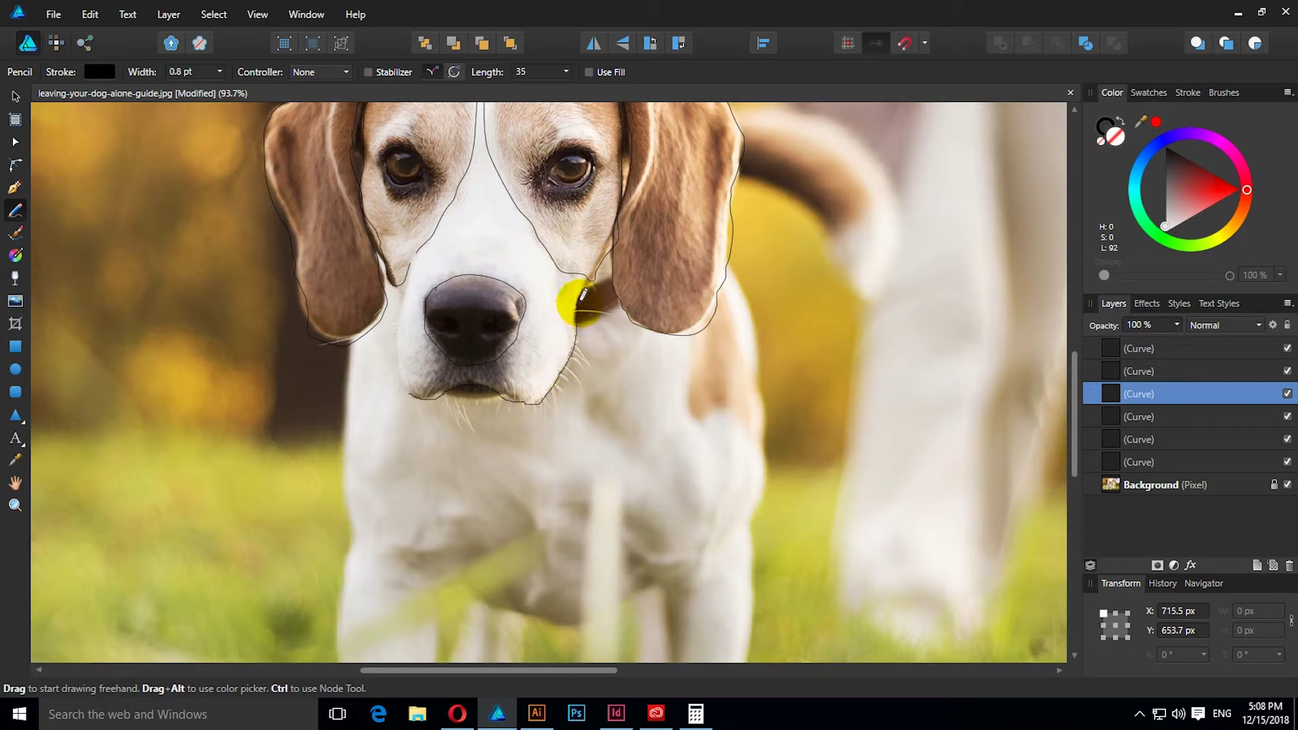
pyautogui.moveTo(568, 269)
pyautogui.mouseDown()
pyautogui.moveTo(486, 123)
pyautogui.moveTo(457, 201)
pyautogui.moveTo(406, 276)
pyautogui.moveTo(410, 395)
pyautogui.mouseUp()
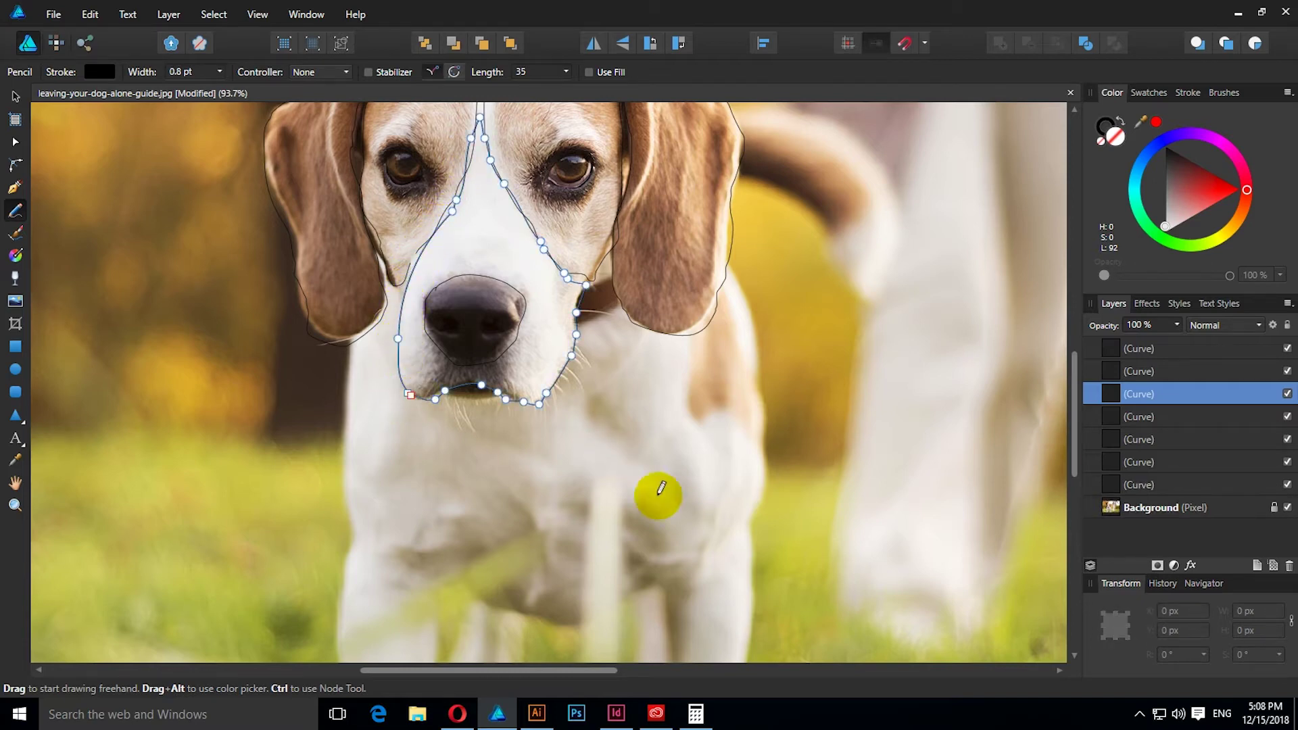
pyautogui.moveTo(643, 385)
pyautogui.mouseDown()
pyautogui.moveTo(753, 386)
pyautogui.moveTo(753, 282)
pyautogui.moveTo(757, 295)
pyautogui.mouseUp()
pyautogui.moveTo(790, 382)
pyautogui.mouseDown()
pyautogui.moveTo(808, 465)
pyautogui.moveTo(739, 464)
pyautogui.mouseUp()
# Trace a closed outline of the right neck and chest from ear to chest.
pyautogui.moveTo(738, 387); pyautogui.dragTo(750, 458)
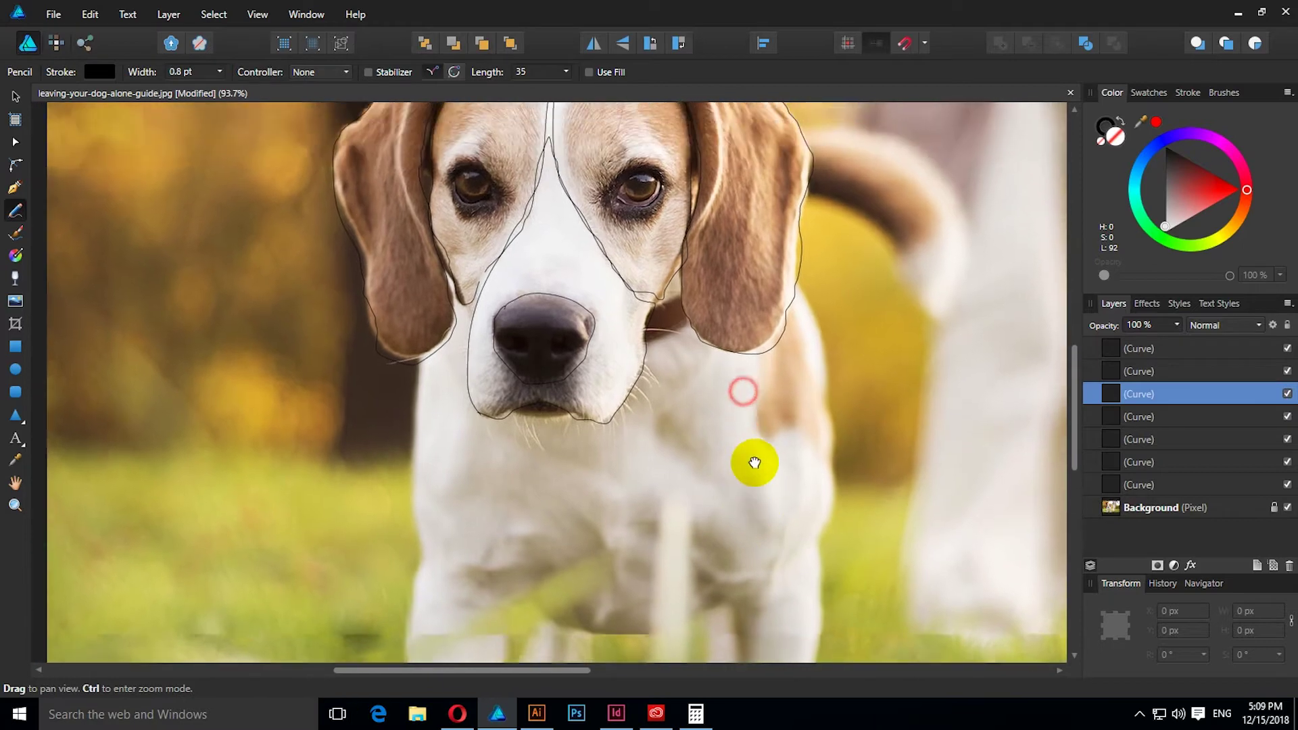
pyautogui.moveTo(650, 400)
pyautogui.mouseDown()
pyautogui.moveTo(777, 427)
pyautogui.moveTo(763, 363)
pyautogui.mouseUp()
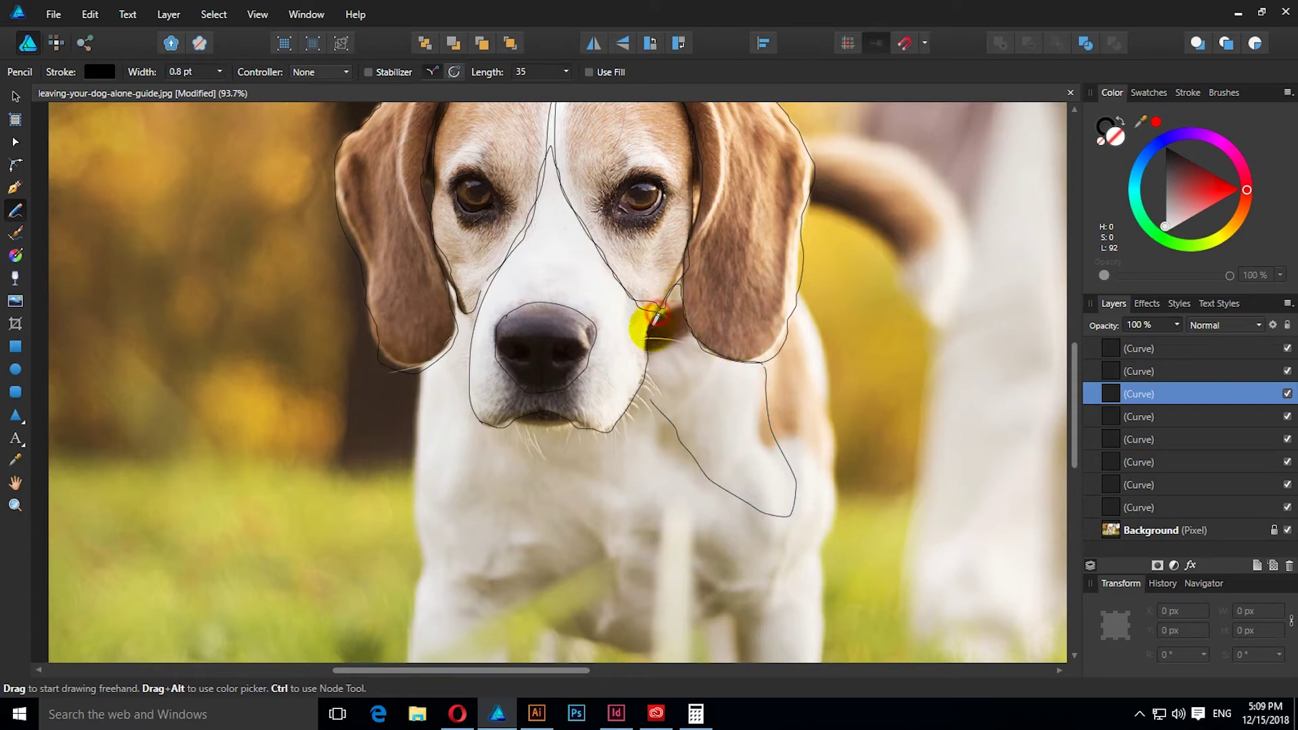
pyautogui.moveTo(683, 278); pyautogui.dragTo(646, 378)
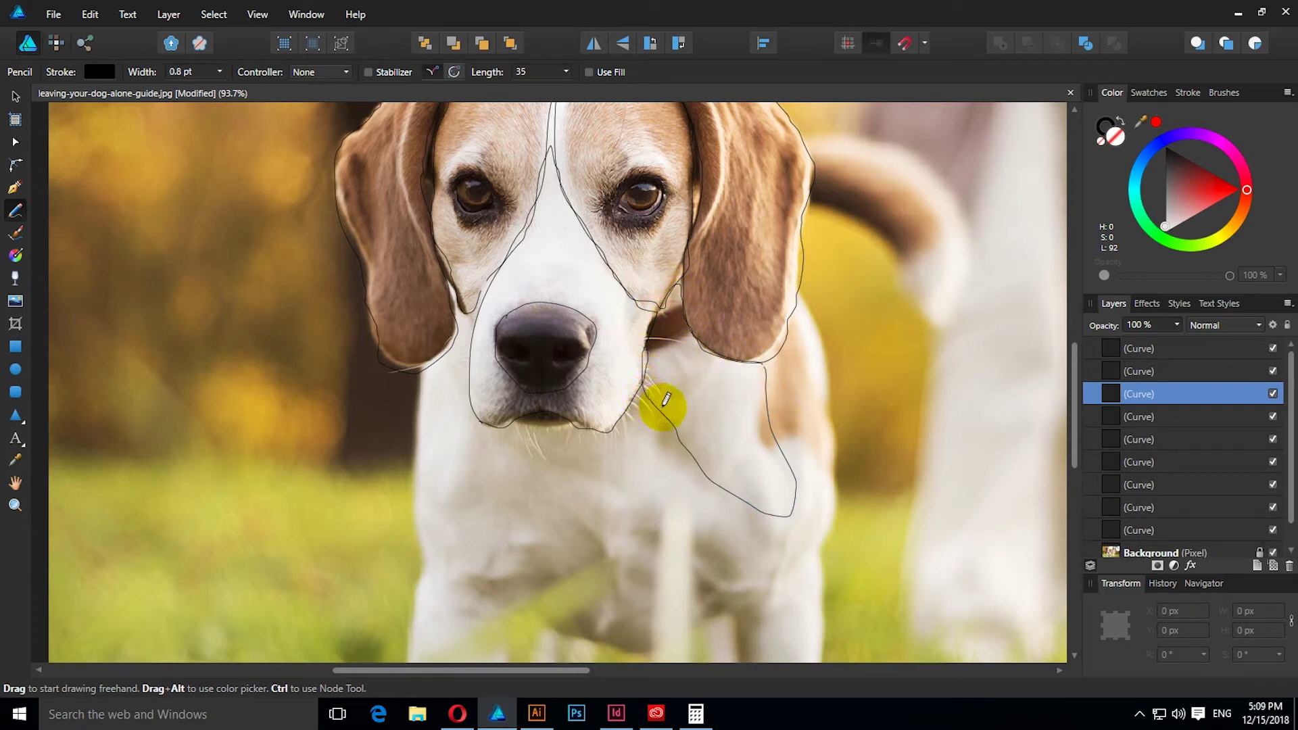
pyautogui.moveTo(644, 532); pyautogui.dragTo(764, 472)
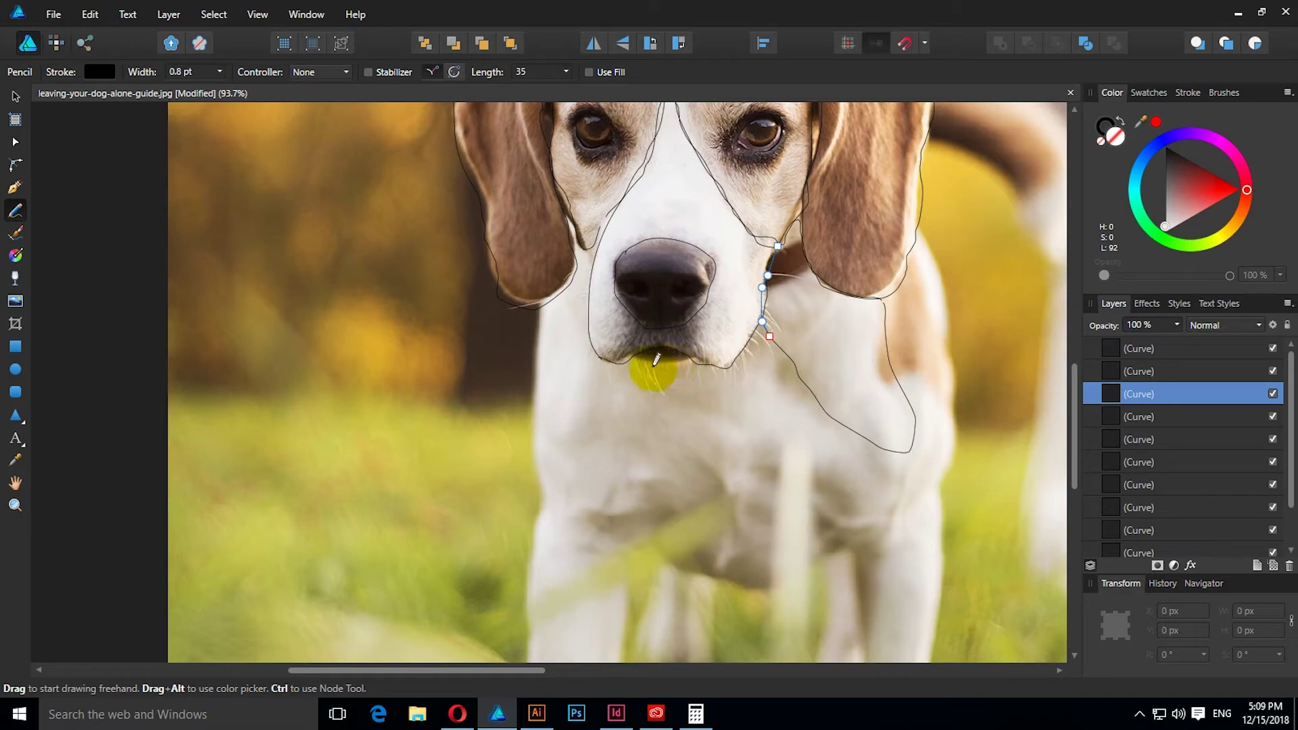
# Trace the left chest outline from chin to ear and reshape it near the ear.
pyautogui.moveTo(647, 353)
pyautogui.mouseDown()
pyautogui.moveTo(560, 506)
pyautogui.moveTo(545, 487)
pyautogui.moveTo(542, 406)
pyautogui.moveTo(553, 310)
pyautogui.mouseUp()
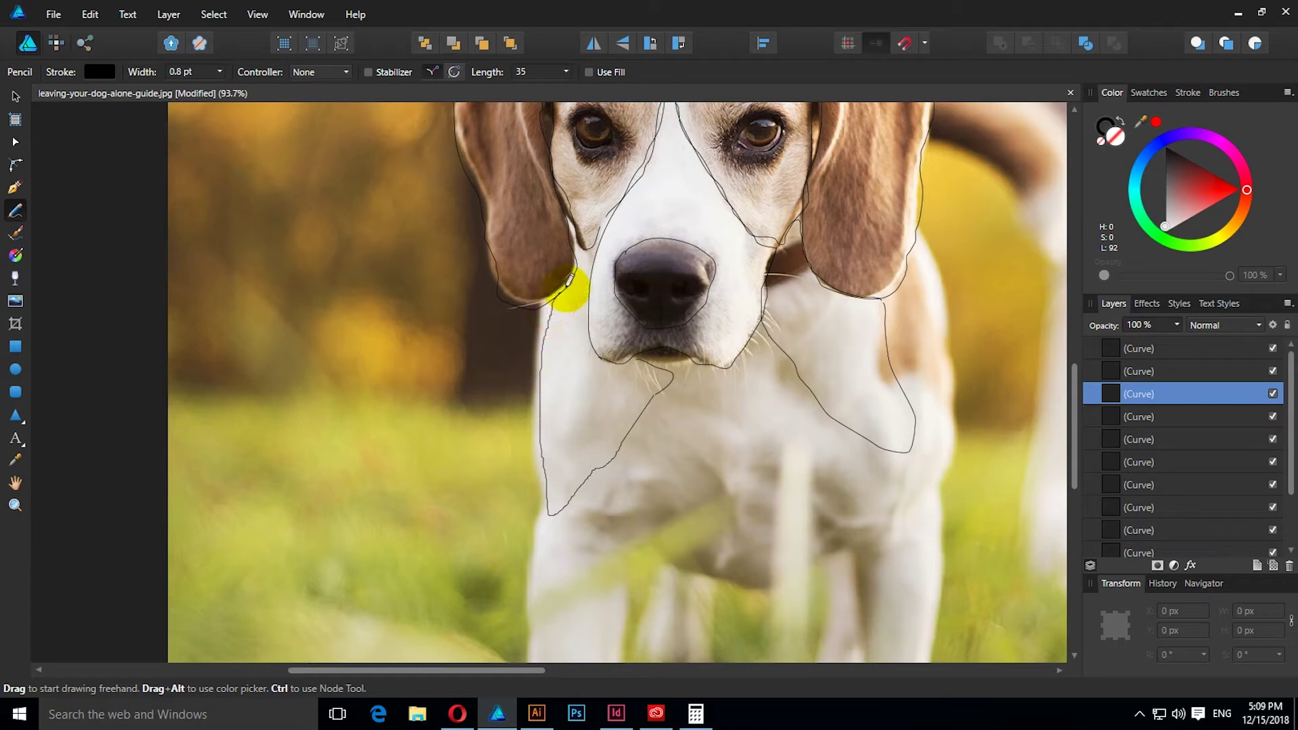
pyautogui.moveTo(581, 245)
pyautogui.mouseDown()
pyautogui.moveTo(574, 209)
pyautogui.moveTo(604, 252)
pyautogui.moveTo(590, 342)
pyautogui.moveTo(637, 362)
pyautogui.mouseUp()
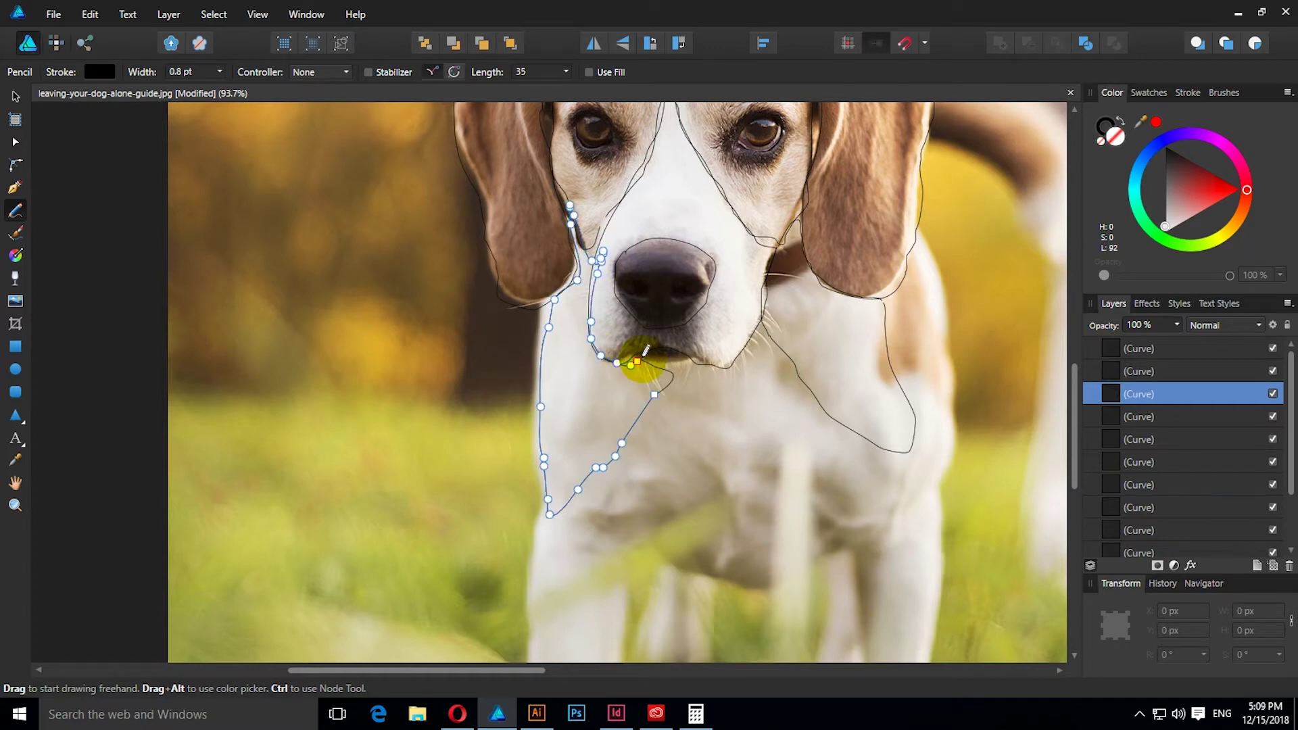
pyautogui.moveTo(535, 331); pyautogui.dragTo(531, 294)
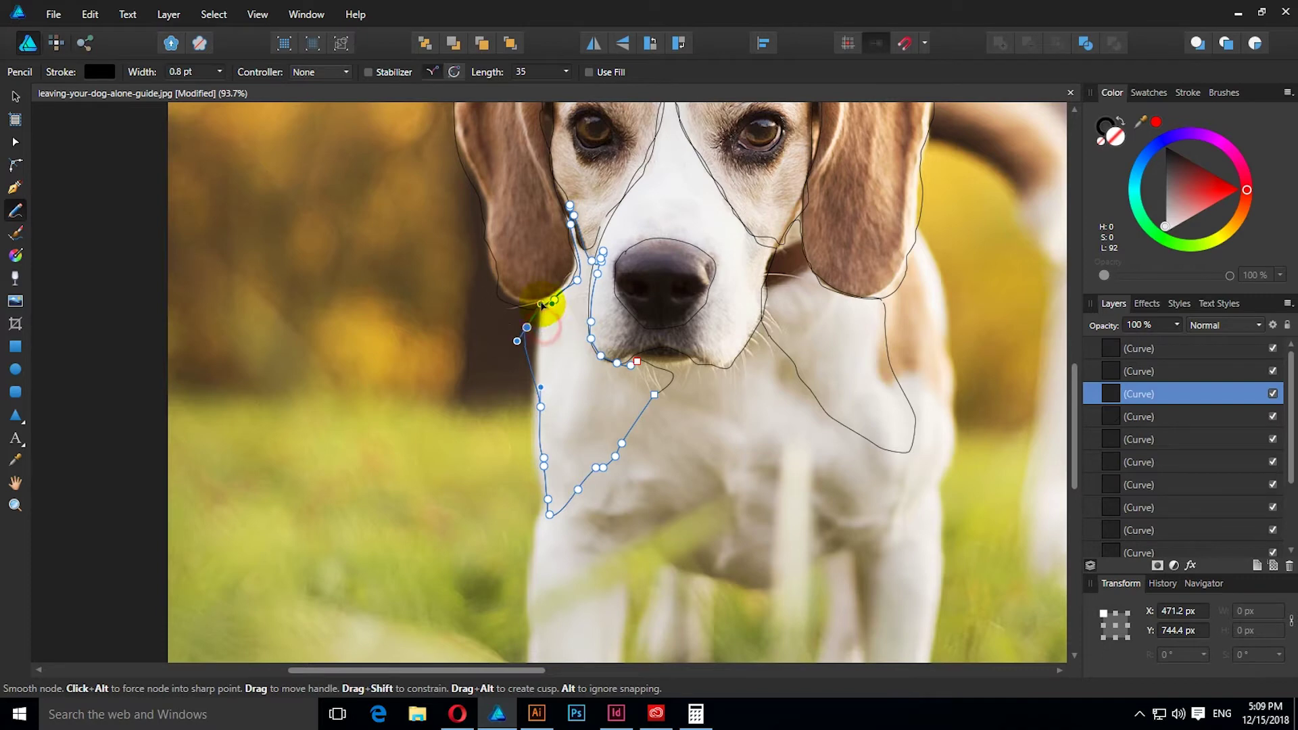
pyautogui.moveTo(530, 332); pyautogui.dragTo(541, 348)
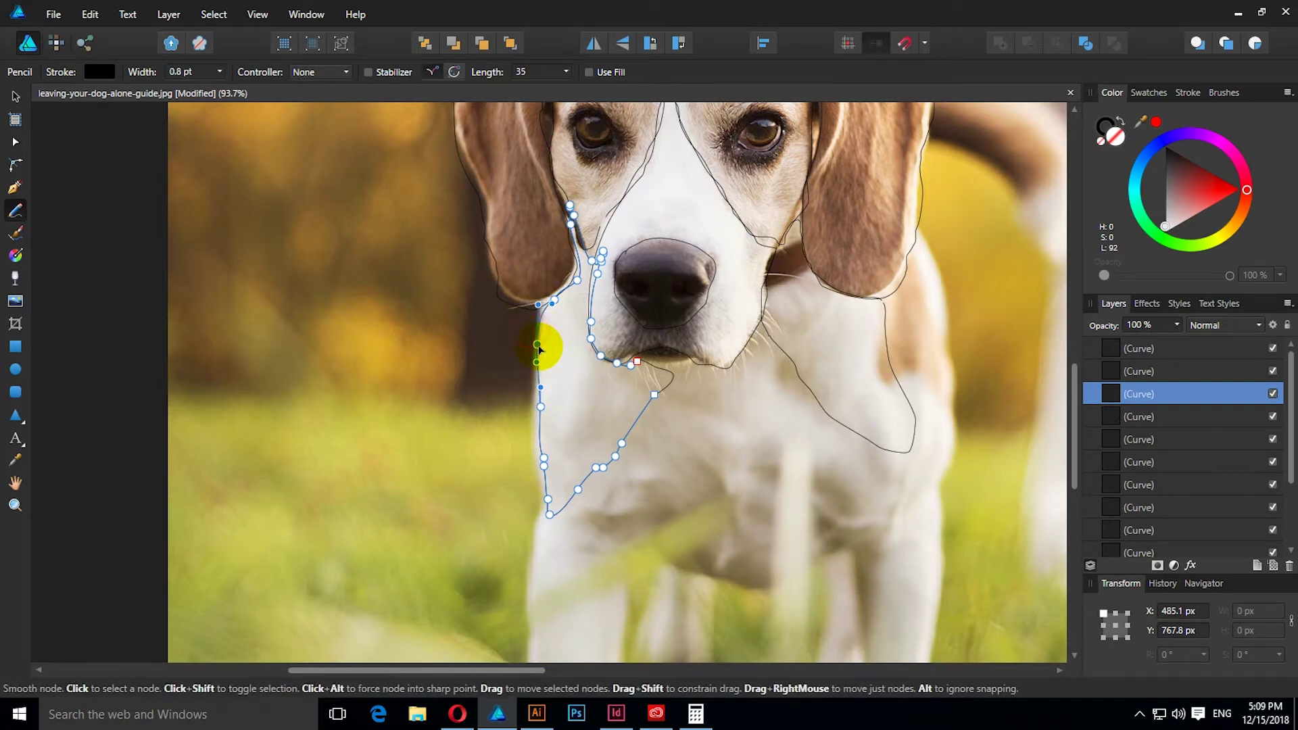
# Add a node to the left chest outline and move it down the chest edge.
pyautogui.click(541, 305)
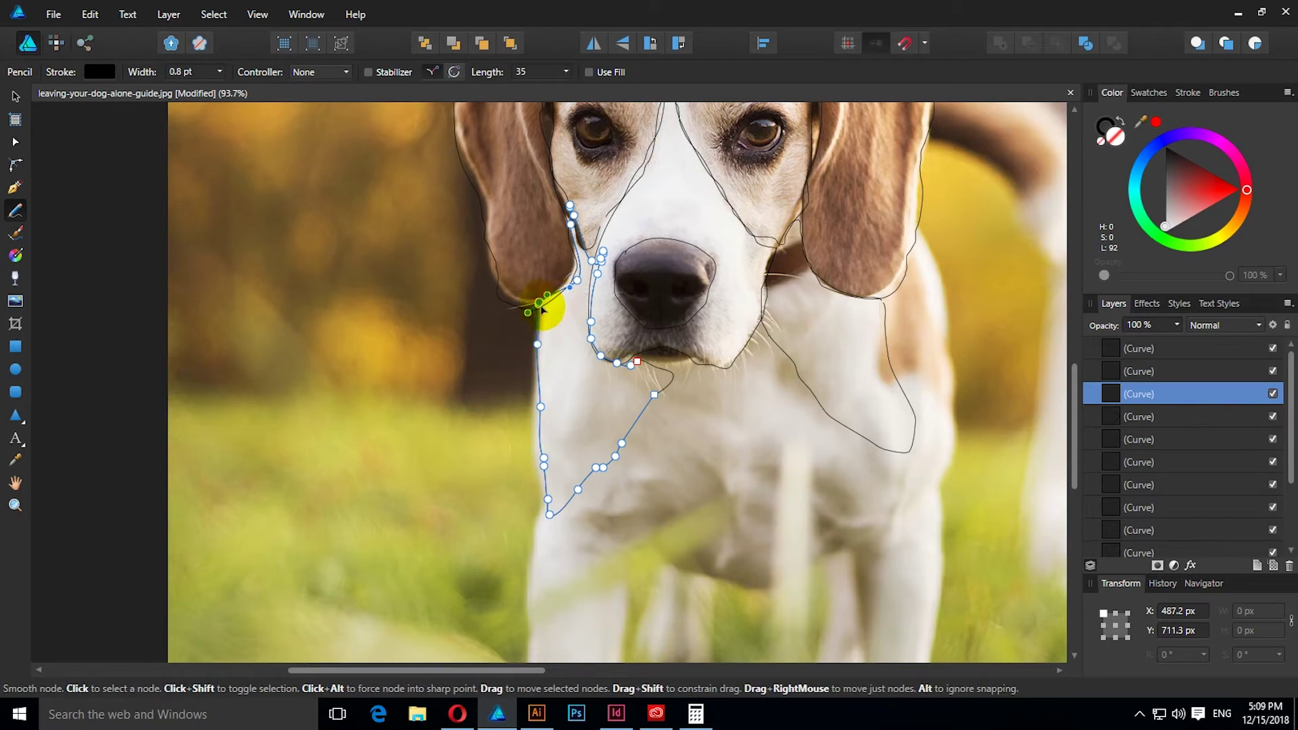
pyautogui.click(539, 426)
pyautogui.click(538, 415)
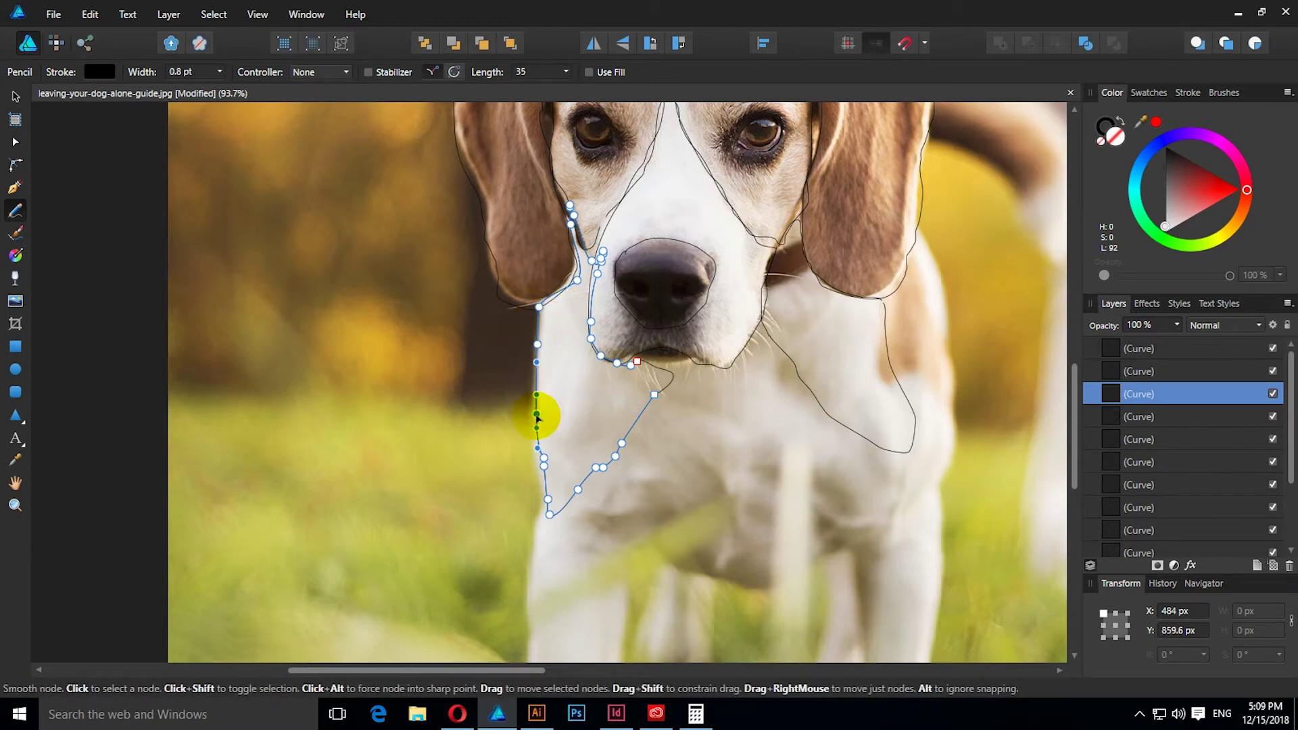
pyautogui.moveTo(535, 417); pyautogui.dragTo(544, 467)
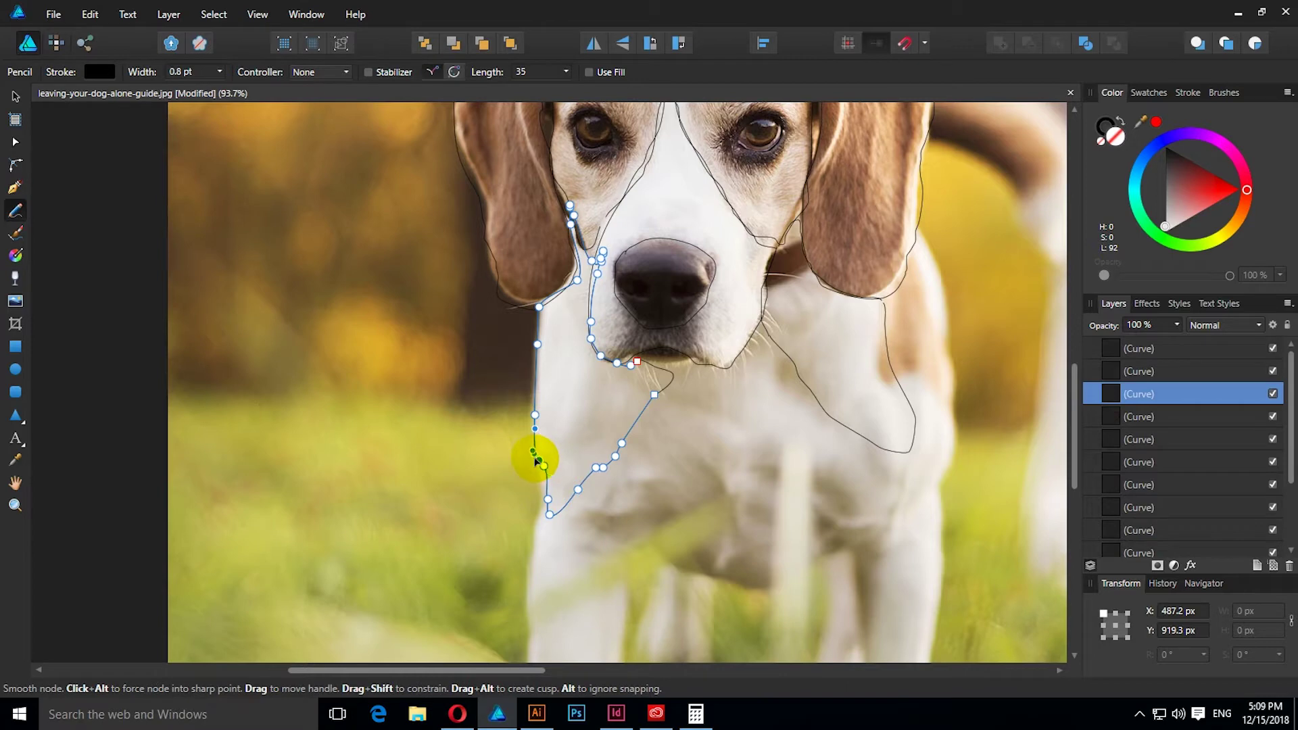
pyautogui.moveTo(536, 459); pyautogui.dragTo(540, 480)
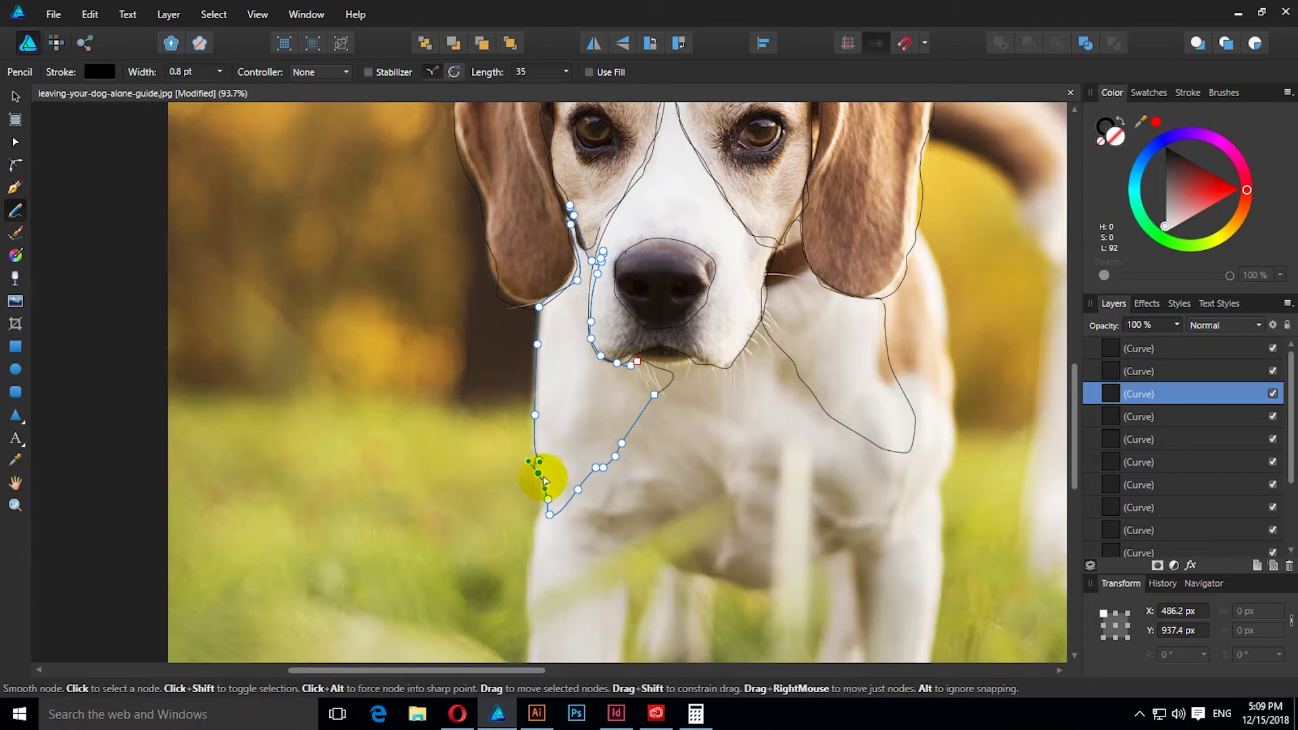
pyautogui.click(733, 506)
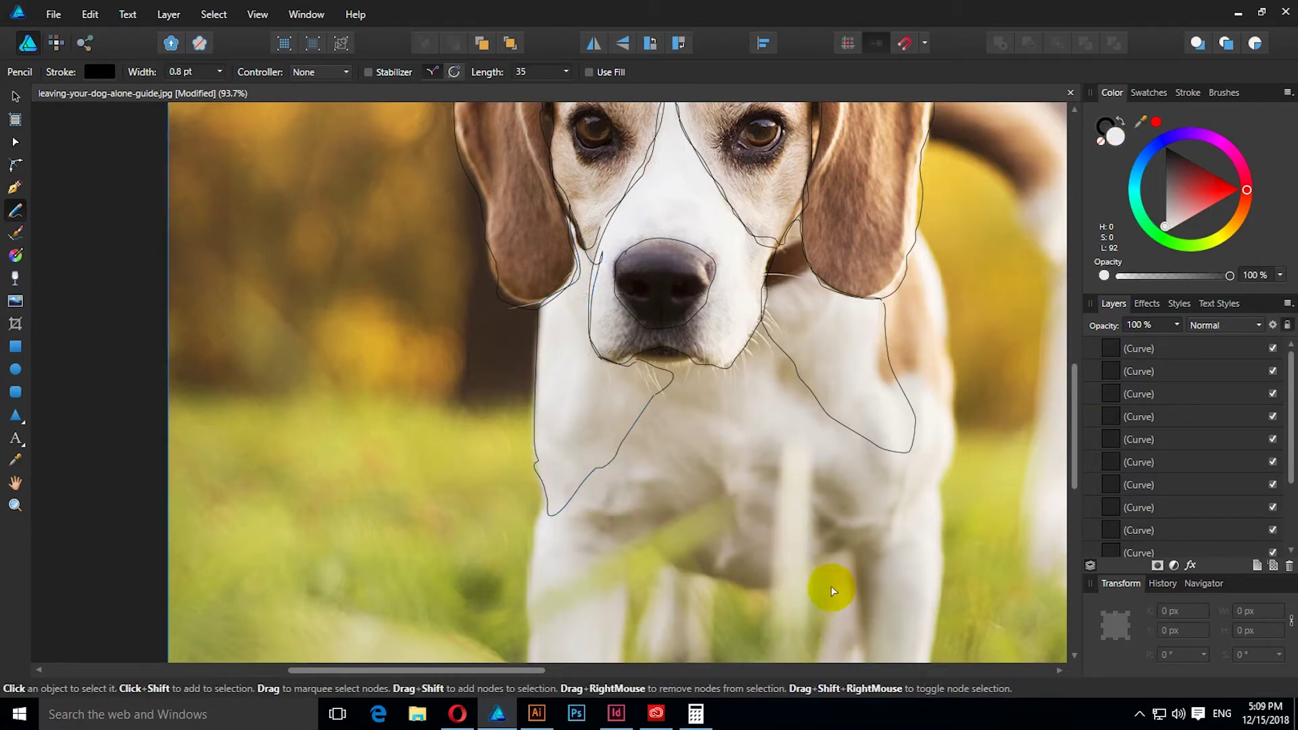
pyautogui.moveTo(788, 501)
pyautogui.mouseDown()
pyautogui.moveTo(685, 280)
pyautogui.moveTo(707, 339)
pyautogui.mouseUp()
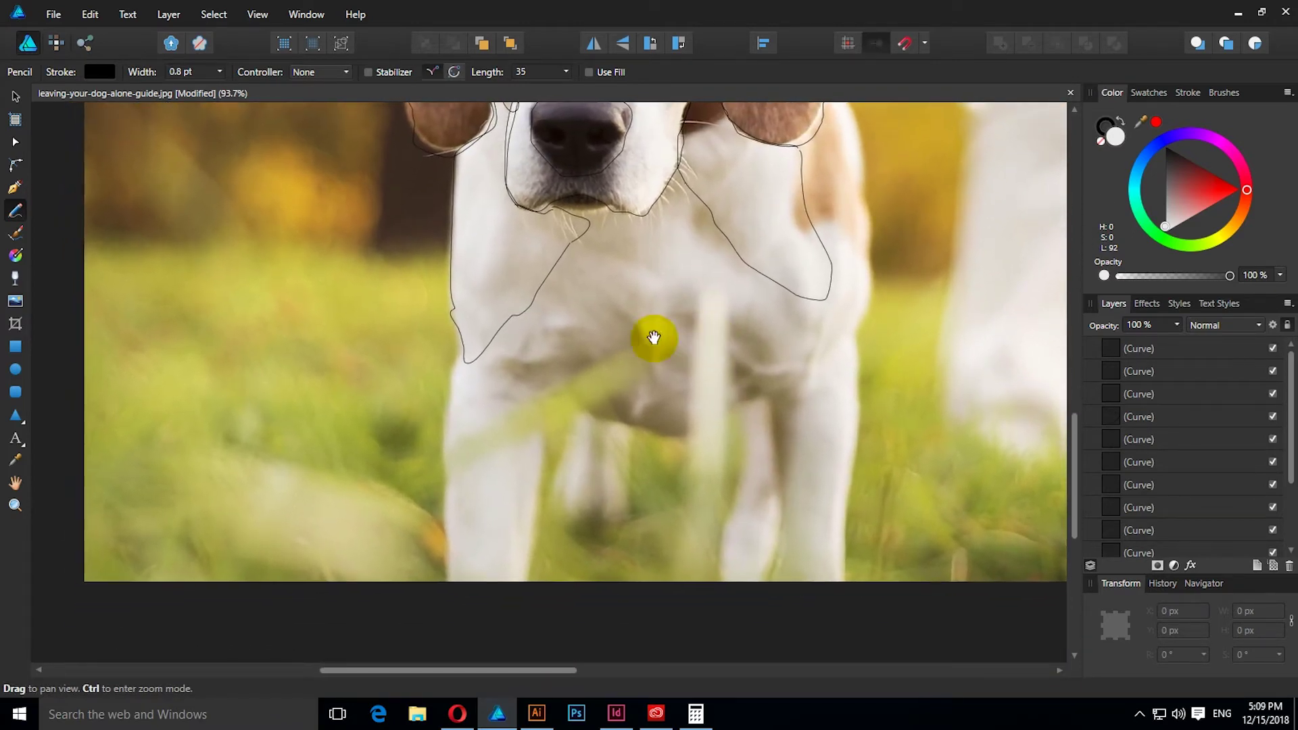
# Close an outline on the chest along the chin line.
pyautogui.moveTo(549, 271)
pyautogui.mouseDown()
pyautogui.moveTo(587, 215)
pyautogui.moveTo(482, 355)
pyautogui.moveTo(521, 380)
pyautogui.moveTo(589, 391)
pyautogui.moveTo(637, 350)
pyautogui.moveTo(658, 293)
pyautogui.moveTo(670, 222)
pyautogui.moveTo(651, 205)
pyautogui.moveTo(640, 214)
pyautogui.mouseUp()
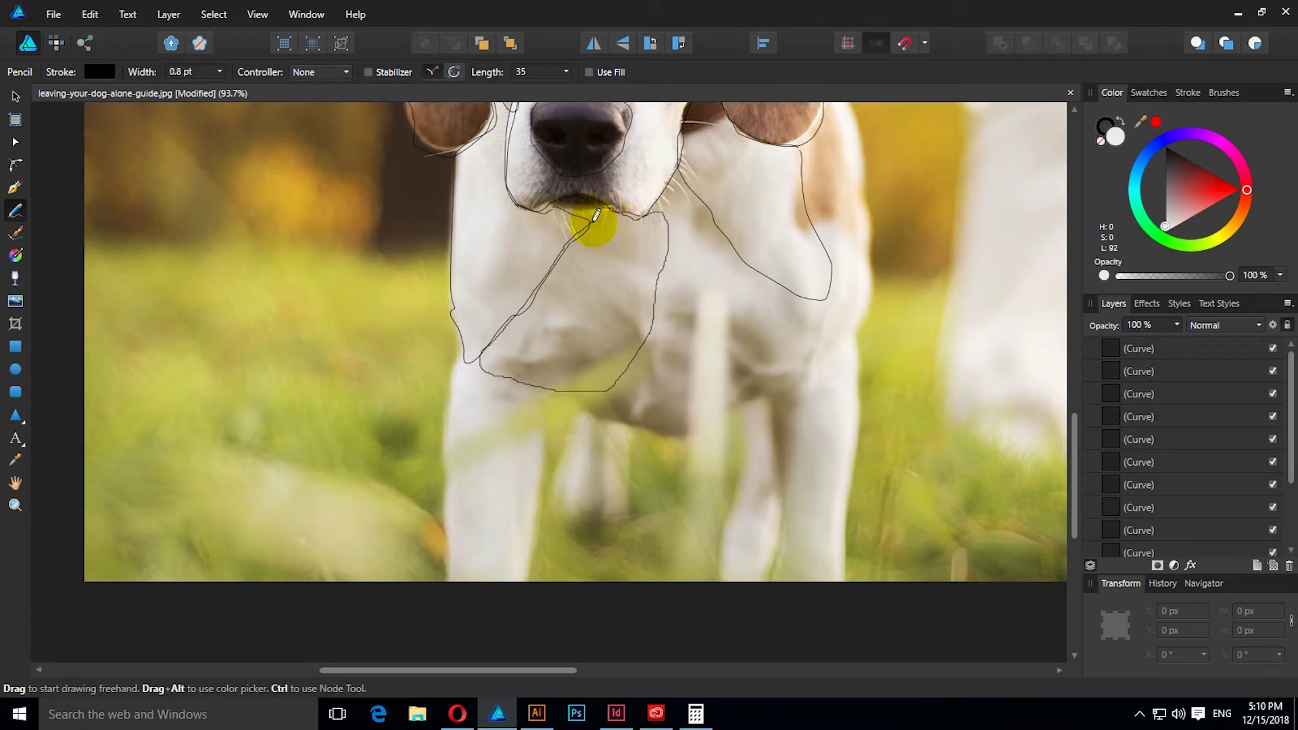
pyautogui.moveTo(596, 215); pyautogui.dragTo(632, 231)
pyautogui.moveTo(815, 407)
pyautogui.mouseDown()
pyautogui.moveTo(676, 341)
pyautogui.moveTo(684, 392)
pyautogui.mouseUp()
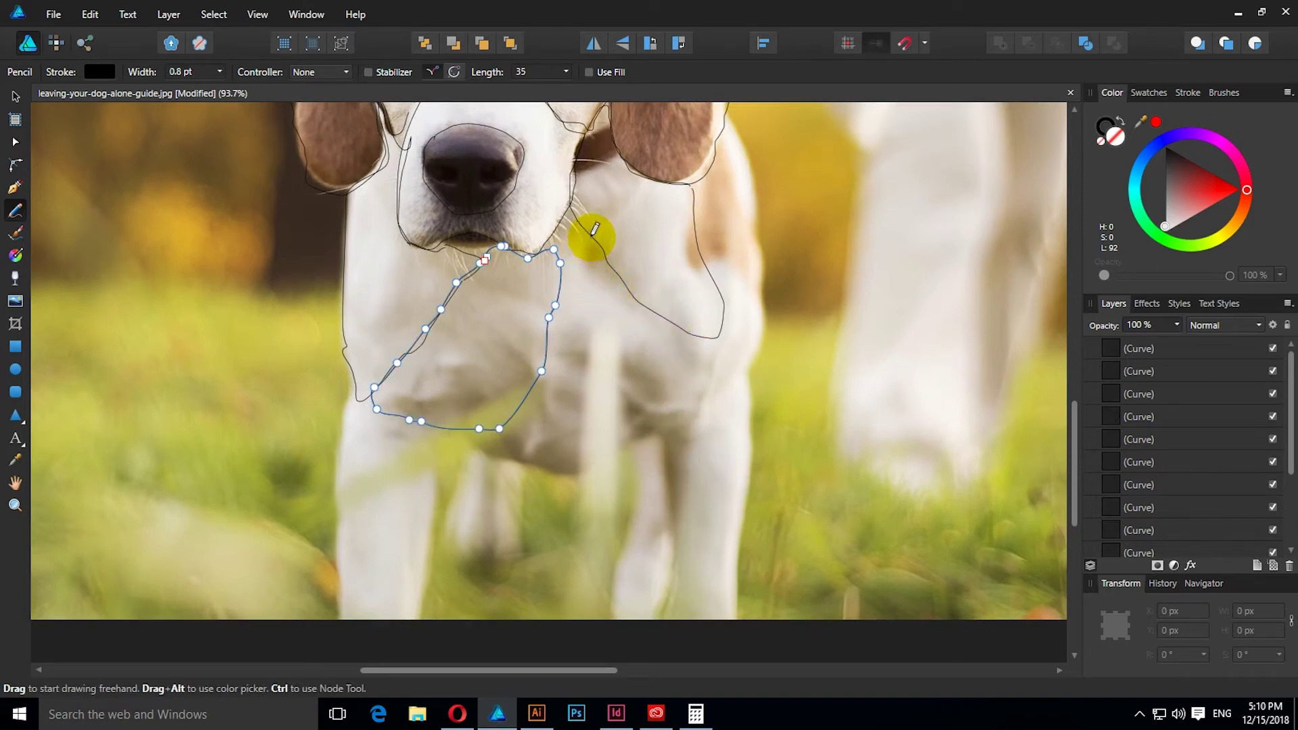
# Trace a closed outline from the chest down one front leg and back up.
pyautogui.moveTo(588, 232); pyautogui.dragTo(657, 429)
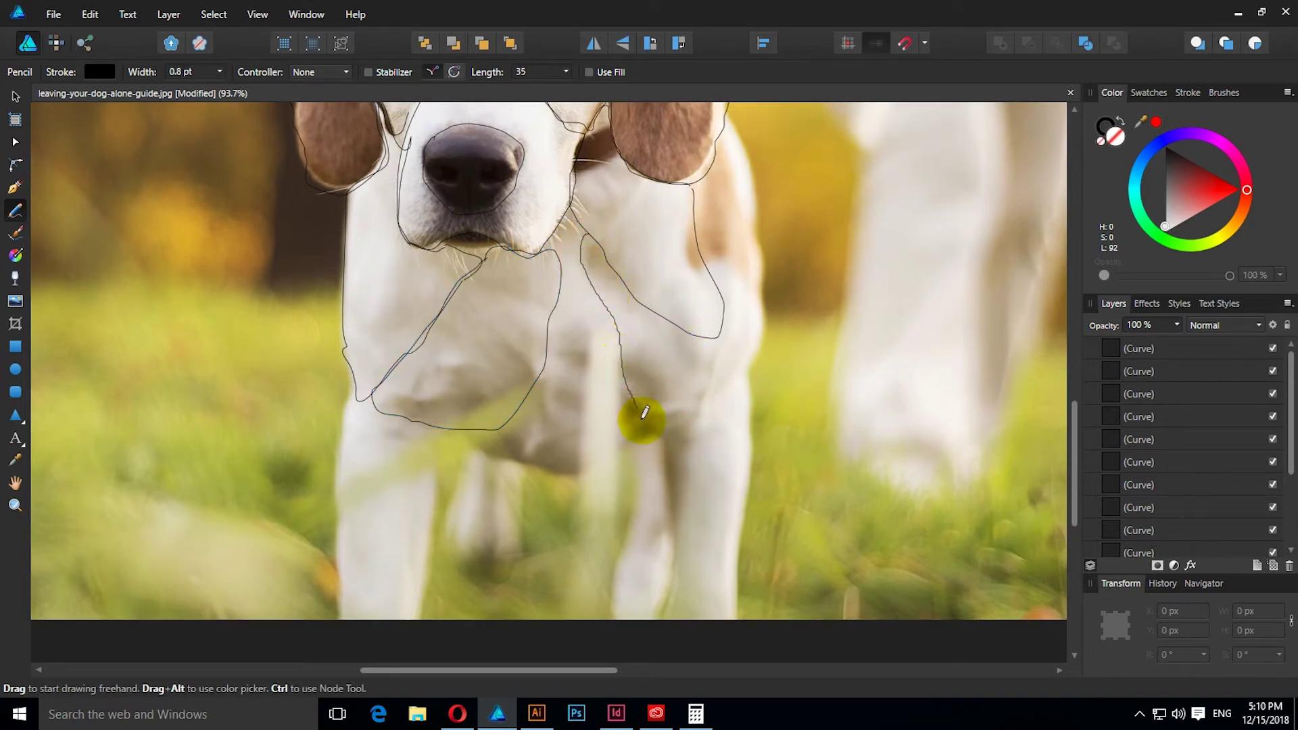
pyautogui.moveTo(663, 434); pyautogui.dragTo(670, 585)
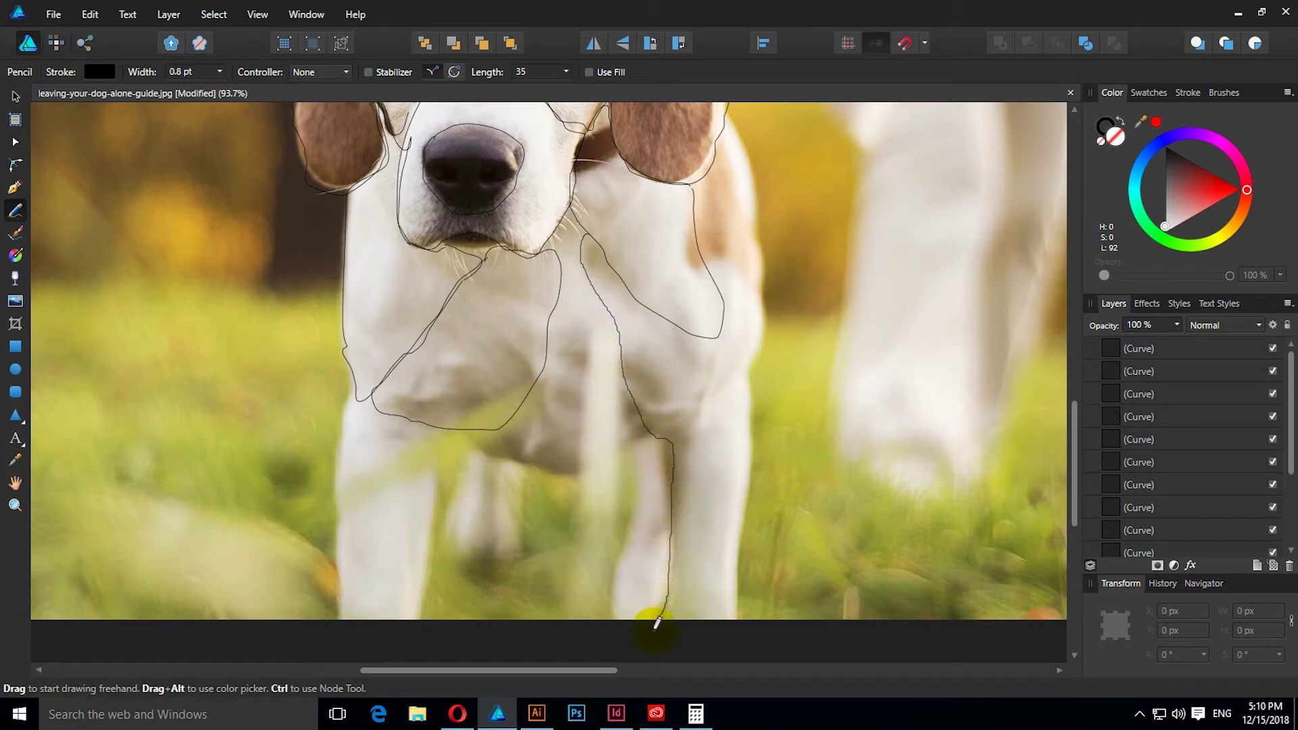
pyautogui.moveTo(744, 605)
pyautogui.mouseDown()
pyautogui.moveTo(739, 499)
pyautogui.moveTo(763, 346)
pyautogui.mouseUp()
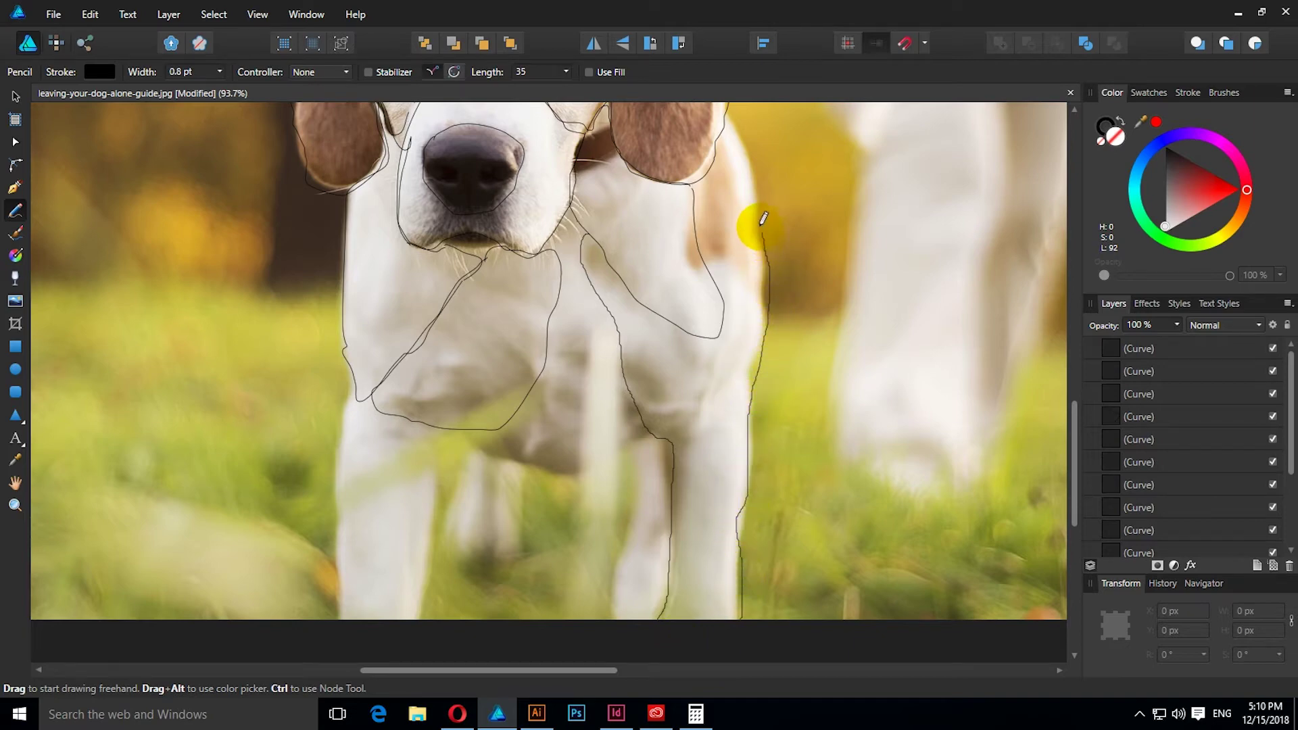
pyautogui.moveTo(757, 184)
pyautogui.mouseDown()
pyautogui.moveTo(734, 113)
pyautogui.moveTo(690, 183)
pyautogui.moveTo(716, 319)
pyautogui.moveTo(704, 338)
pyautogui.moveTo(582, 238)
pyautogui.mouseUp()
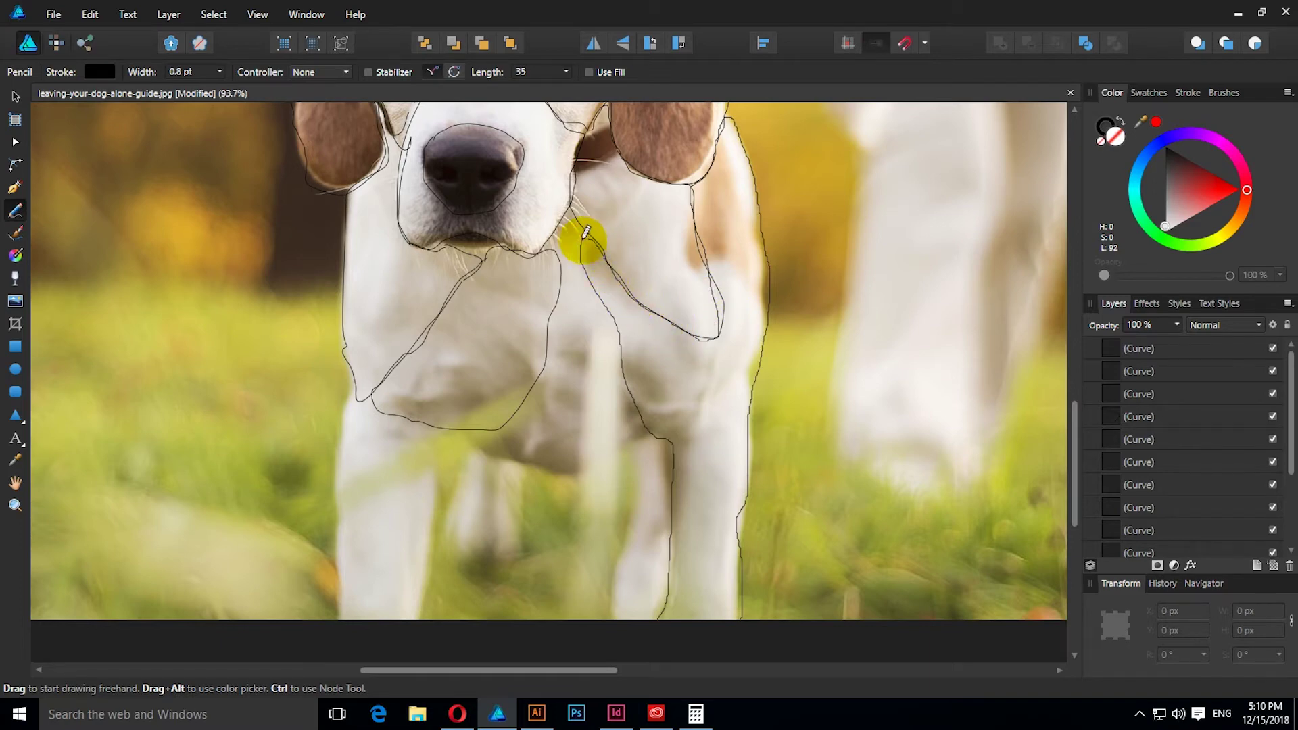
pyautogui.moveTo(576, 382); pyautogui.dragTo(742, 318)
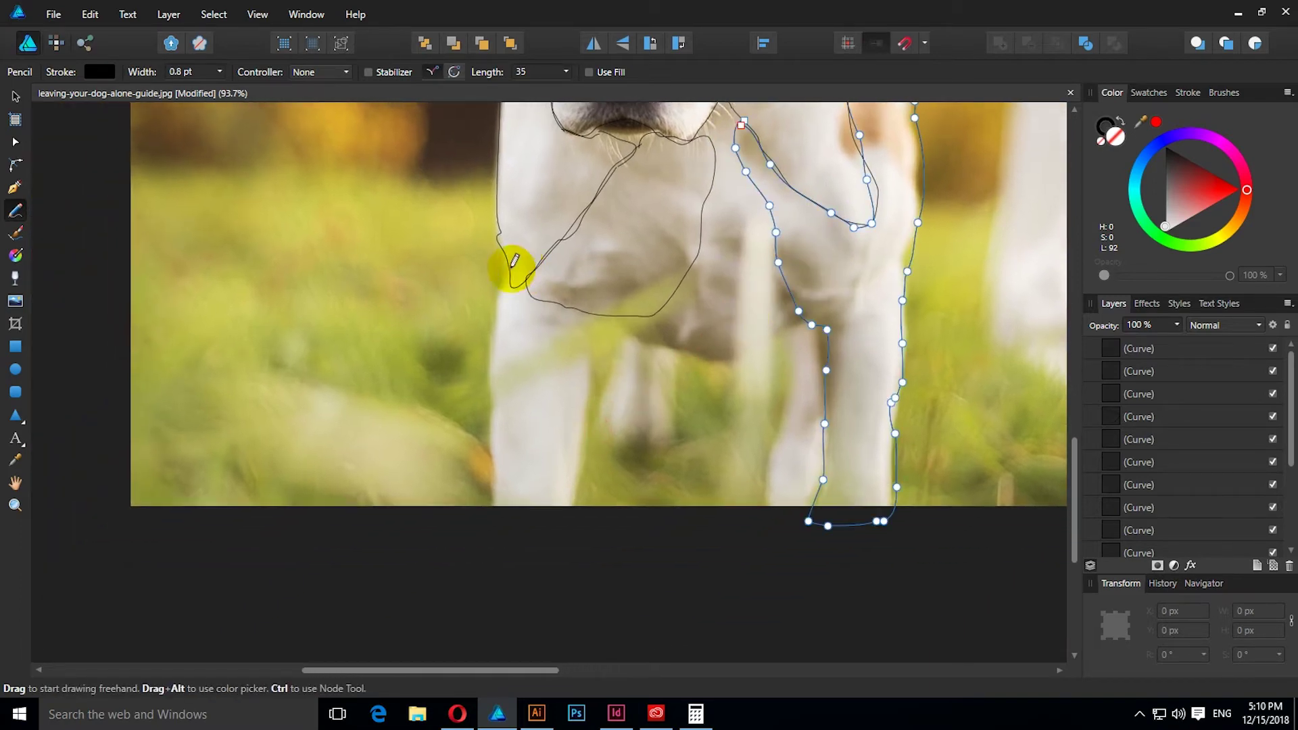
# Trace the other front leg's outline and pull it onto the leg's edge.
pyautogui.moveTo(505, 256)
pyautogui.mouseDown()
pyautogui.moveTo(522, 288)
pyautogui.moveTo(536, 275)
pyautogui.moveTo(545, 292)
pyautogui.moveTo(599, 309)
pyautogui.moveTo(572, 507)
pyautogui.mouseUp()
pyautogui.moveTo(487, 493); pyautogui.dragTo(507, 260)
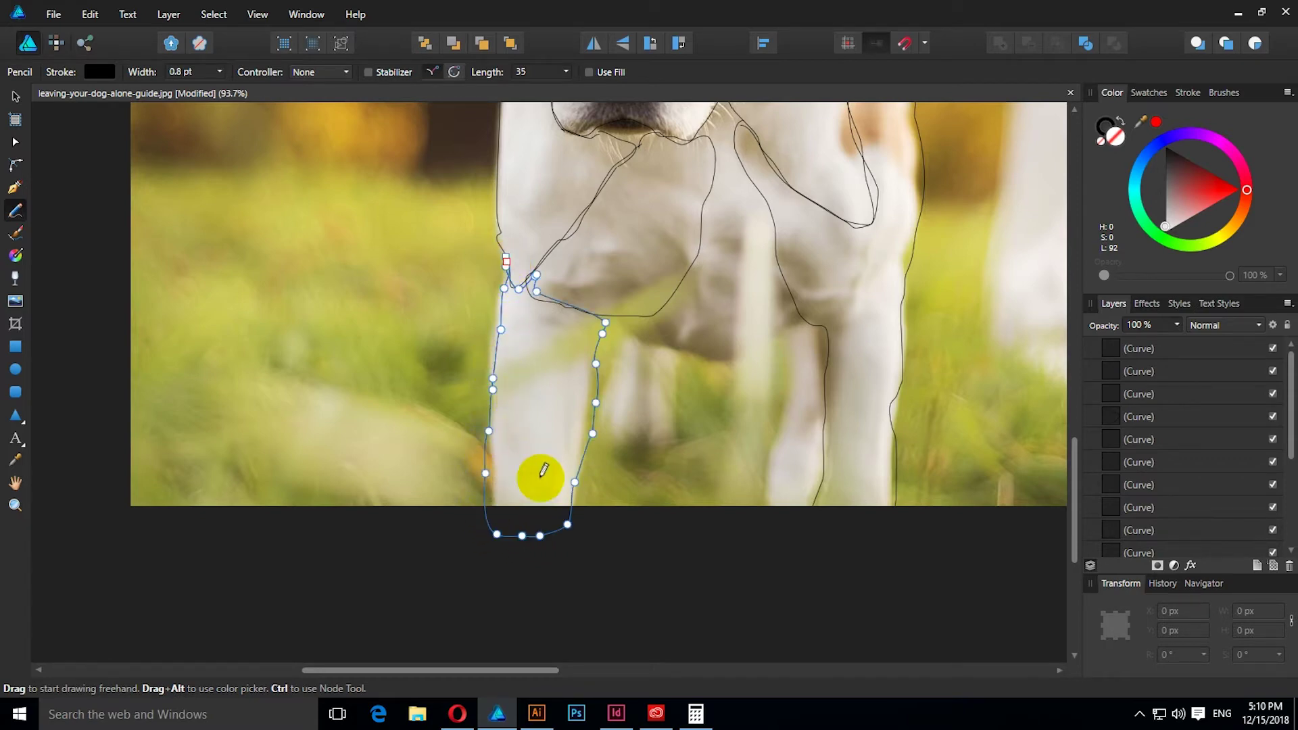
pyautogui.moveTo(487, 474); pyautogui.dragTo(500, 481)
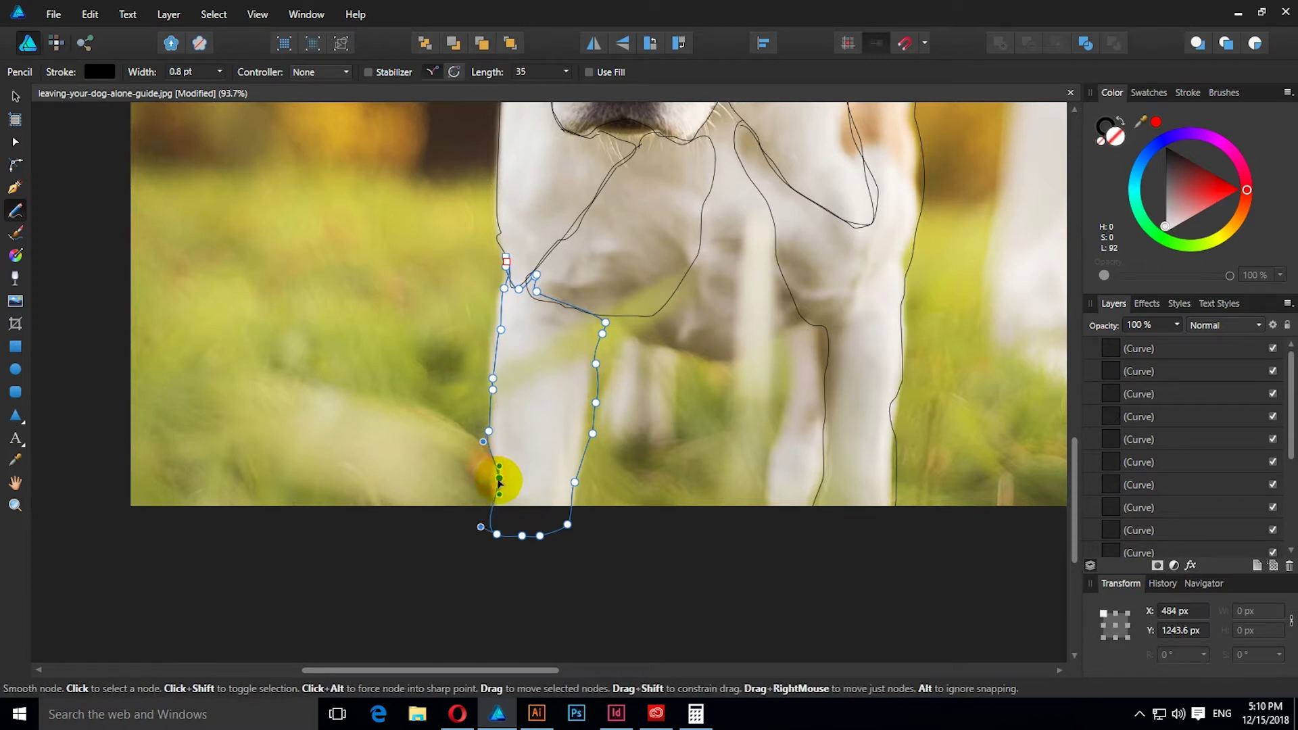
pyautogui.click(601, 461)
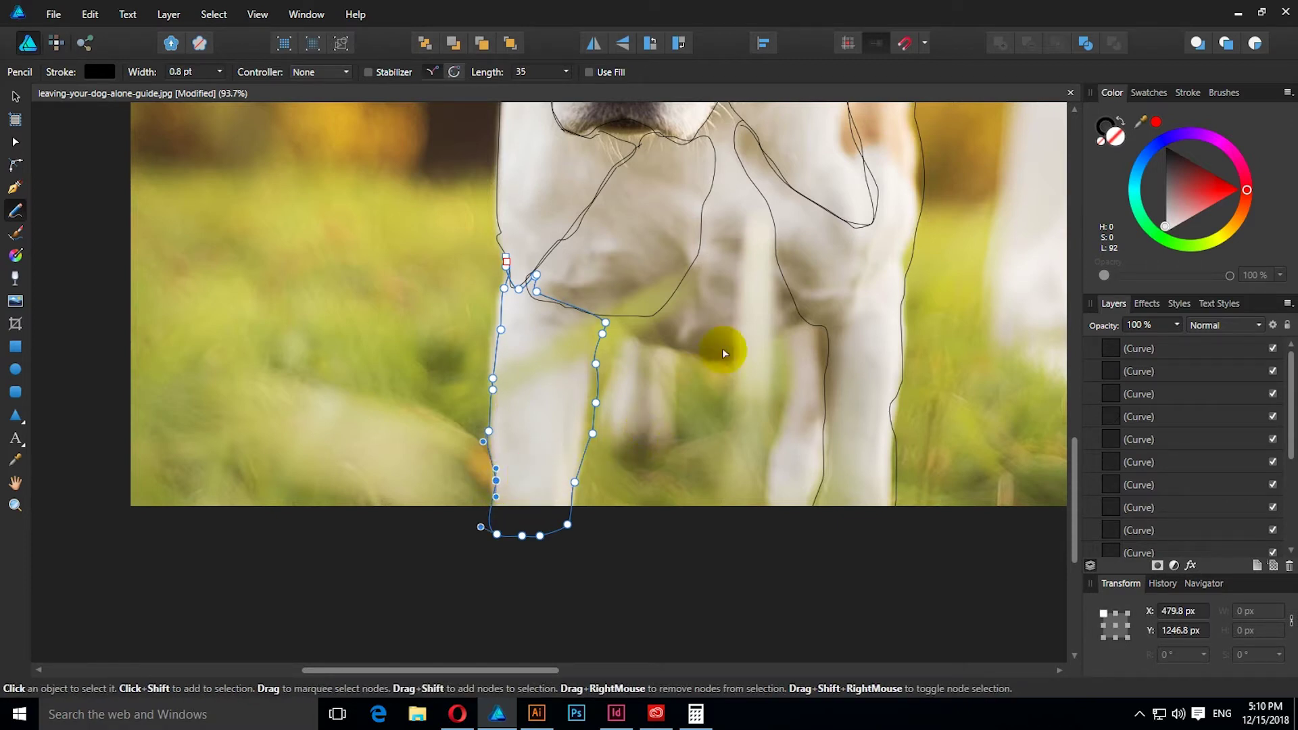
pyautogui.moveTo(742, 325); pyautogui.dragTo(677, 408)
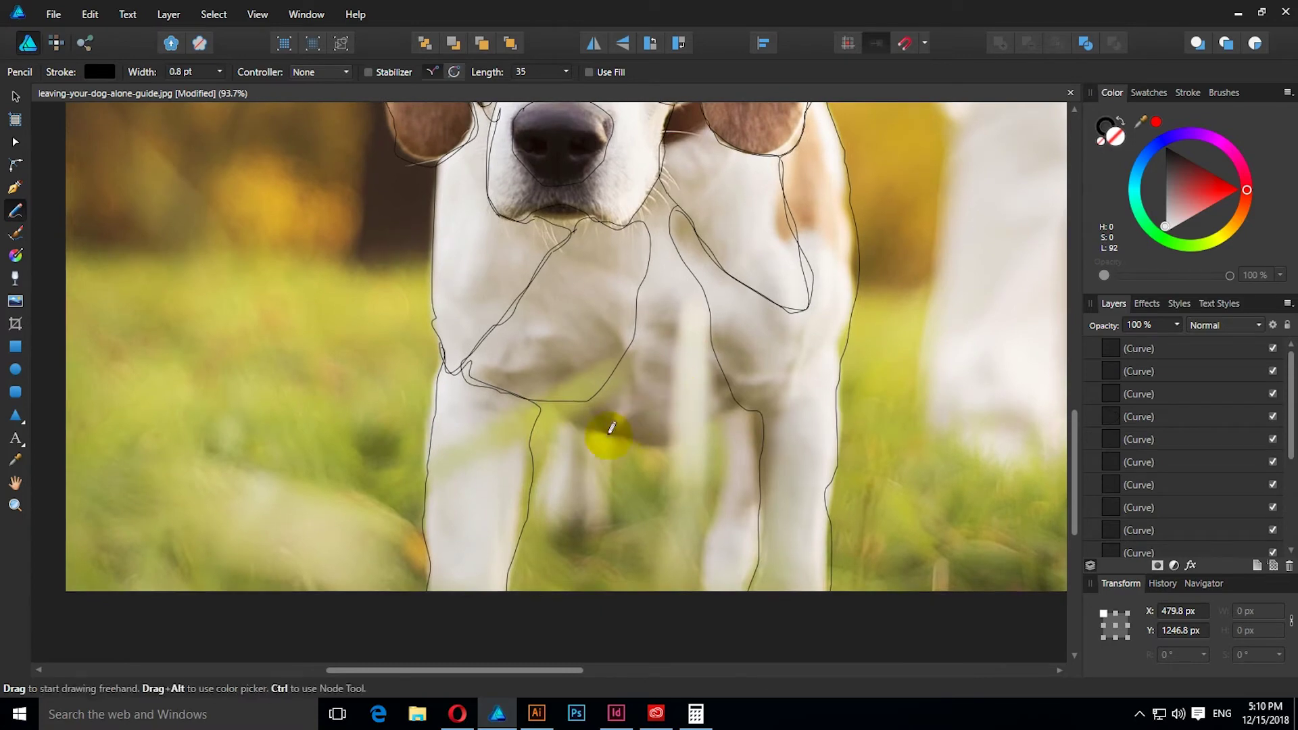
pyautogui.moveTo(553, 405)
pyautogui.mouseDown()
pyautogui.moveTo(634, 435)
pyautogui.moveTo(721, 414)
pyautogui.moveTo(690, 248)
pyautogui.moveTo(647, 194)
pyautogui.moveTo(618, 226)
pyautogui.moveTo(649, 269)
pyautogui.moveTo(617, 359)
pyautogui.moveTo(549, 404)
pyautogui.mouseUp()
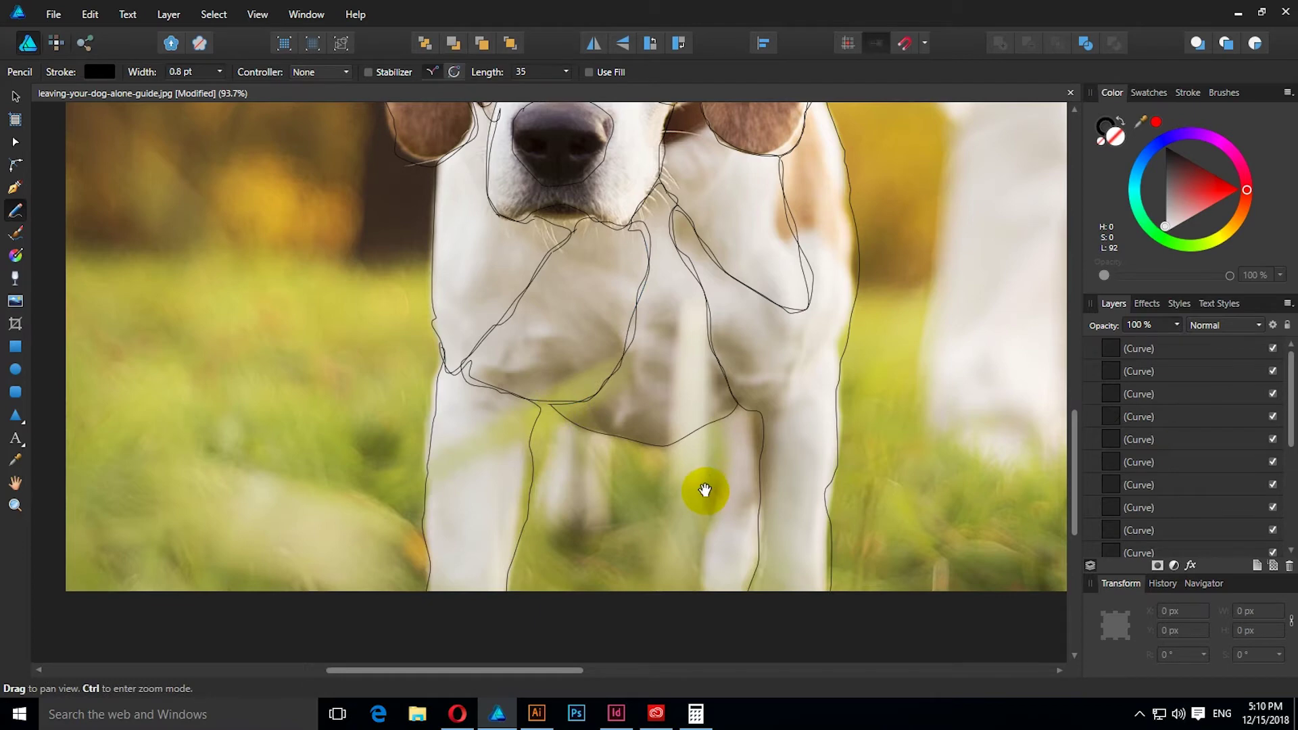
pyautogui.press('v')
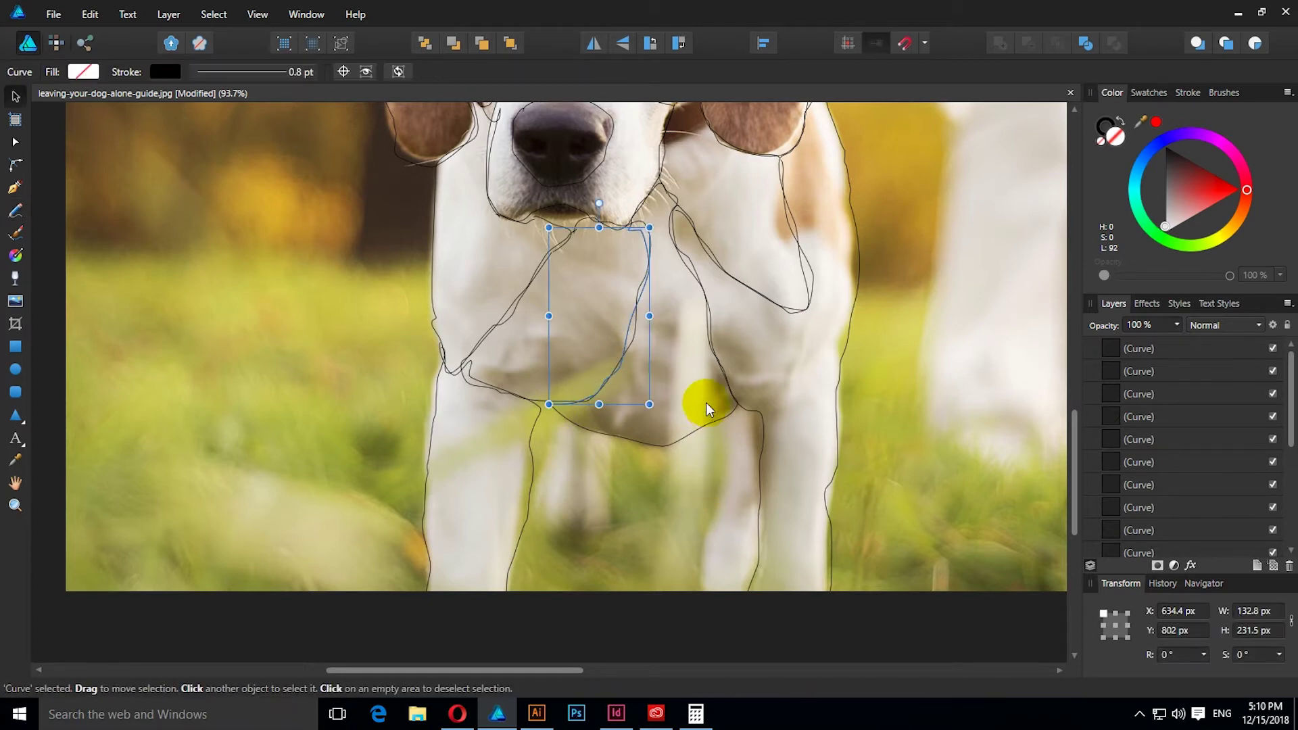
pyautogui.click(696, 429)
pyautogui.hotkey('ctrl', 'd')
pyautogui.click(694, 425)
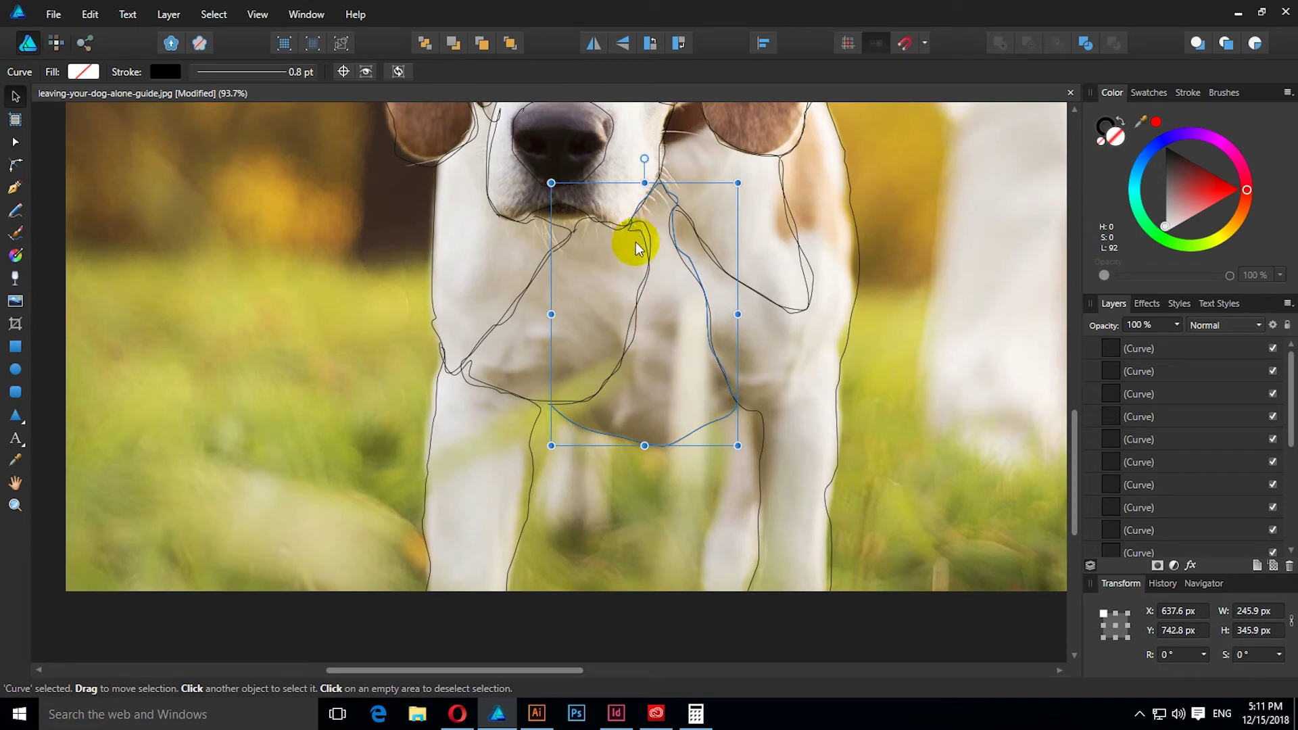
pyautogui.click(634, 332)
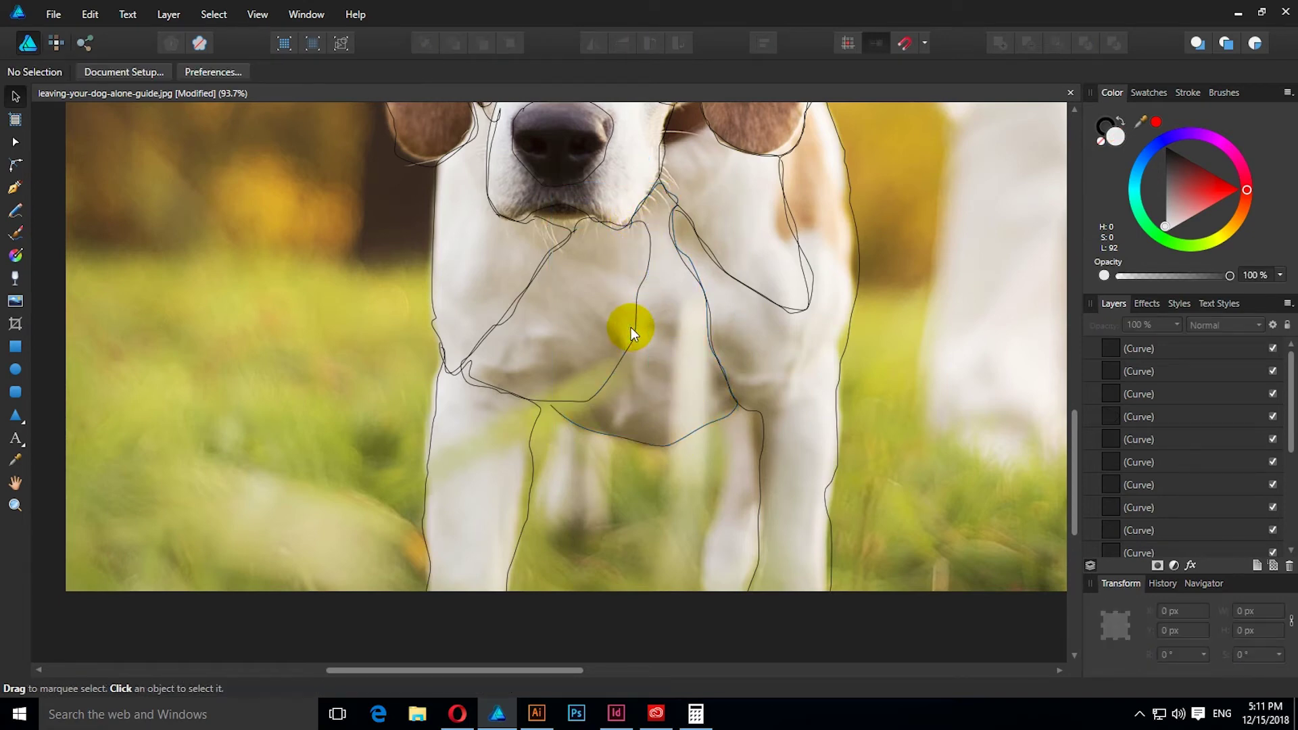
pyautogui.click(632, 230)
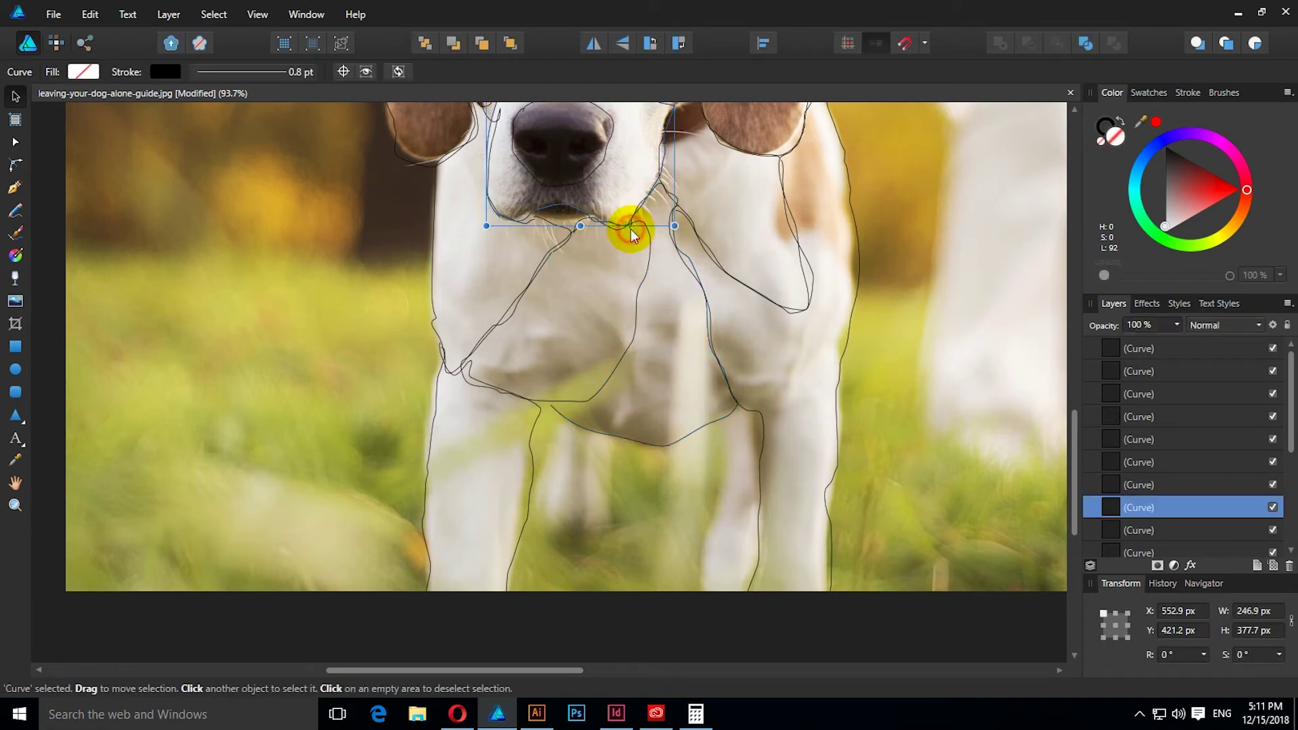
# Draw a stroke from the chin down the chest, undoing a bad extension.
pyautogui.click(687, 436)
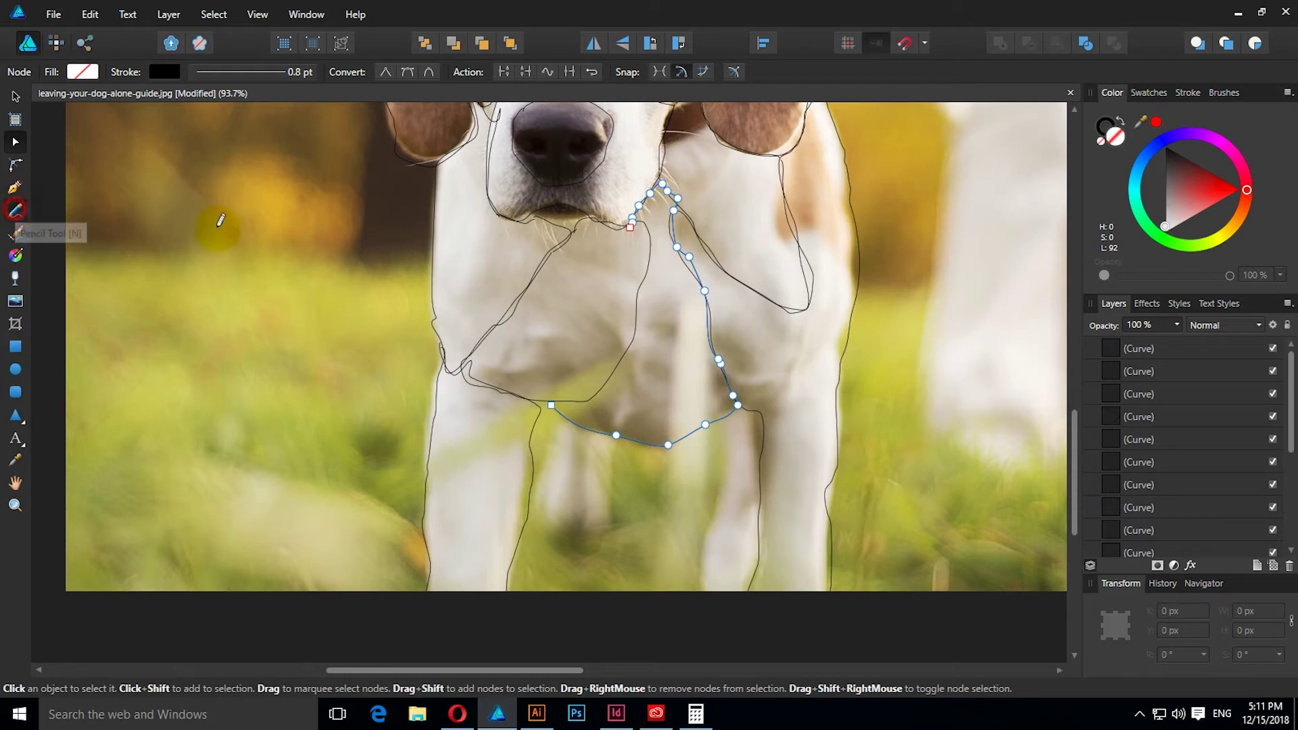
pyautogui.click(16, 210)
pyautogui.moveTo(633, 219)
pyautogui.mouseDown()
pyautogui.moveTo(639, 292)
pyautogui.moveTo(606, 376)
pyautogui.mouseUp()
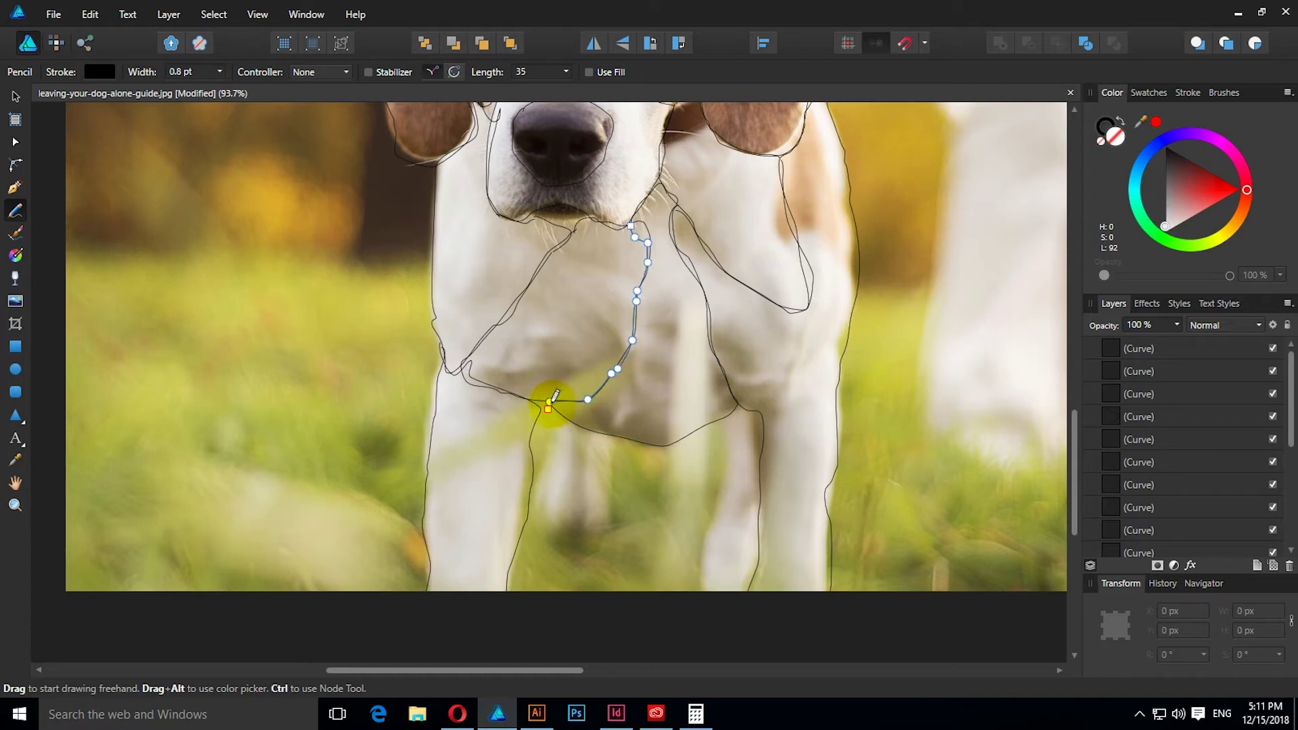
pyautogui.moveTo(550, 411); pyautogui.dragTo(549, 405)
pyautogui.moveTo(674, 203); pyautogui.dragTo(629, 223)
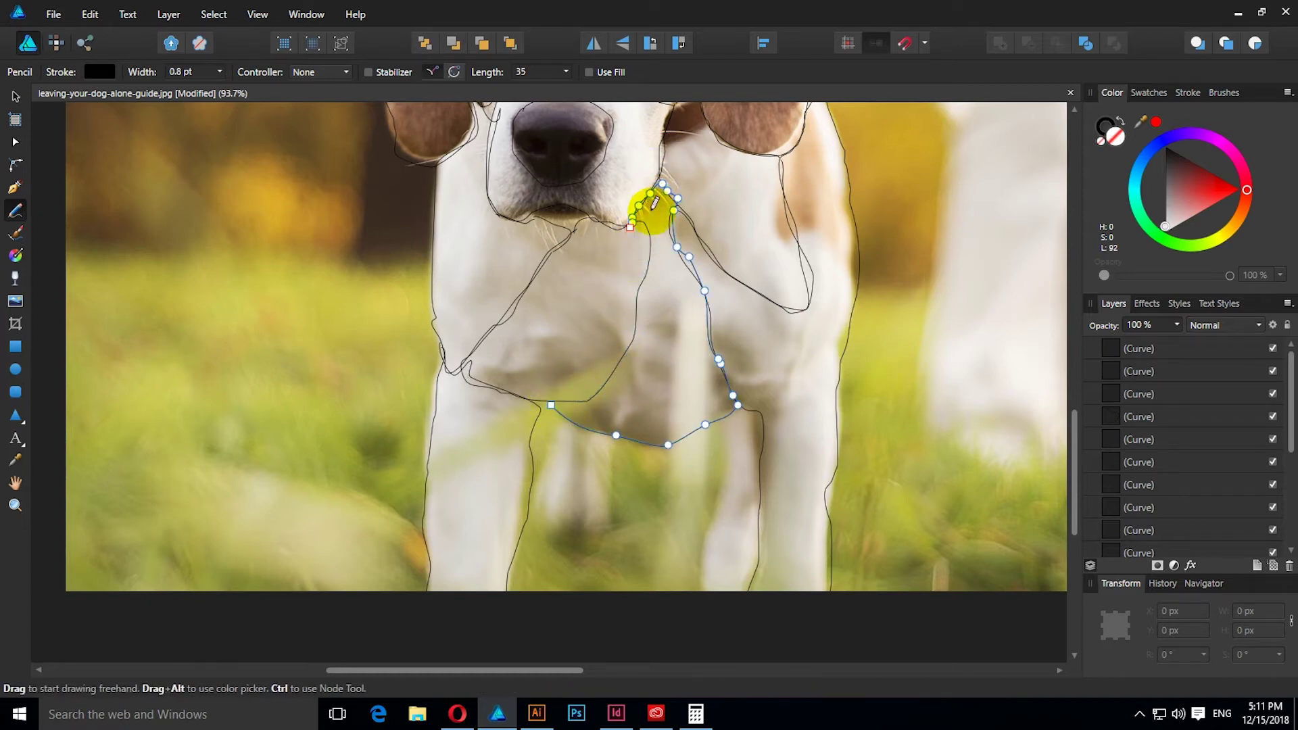
pyautogui.moveTo(628, 223); pyautogui.dragTo(642, 230)
pyautogui.hotkey('ctrl', 'z')
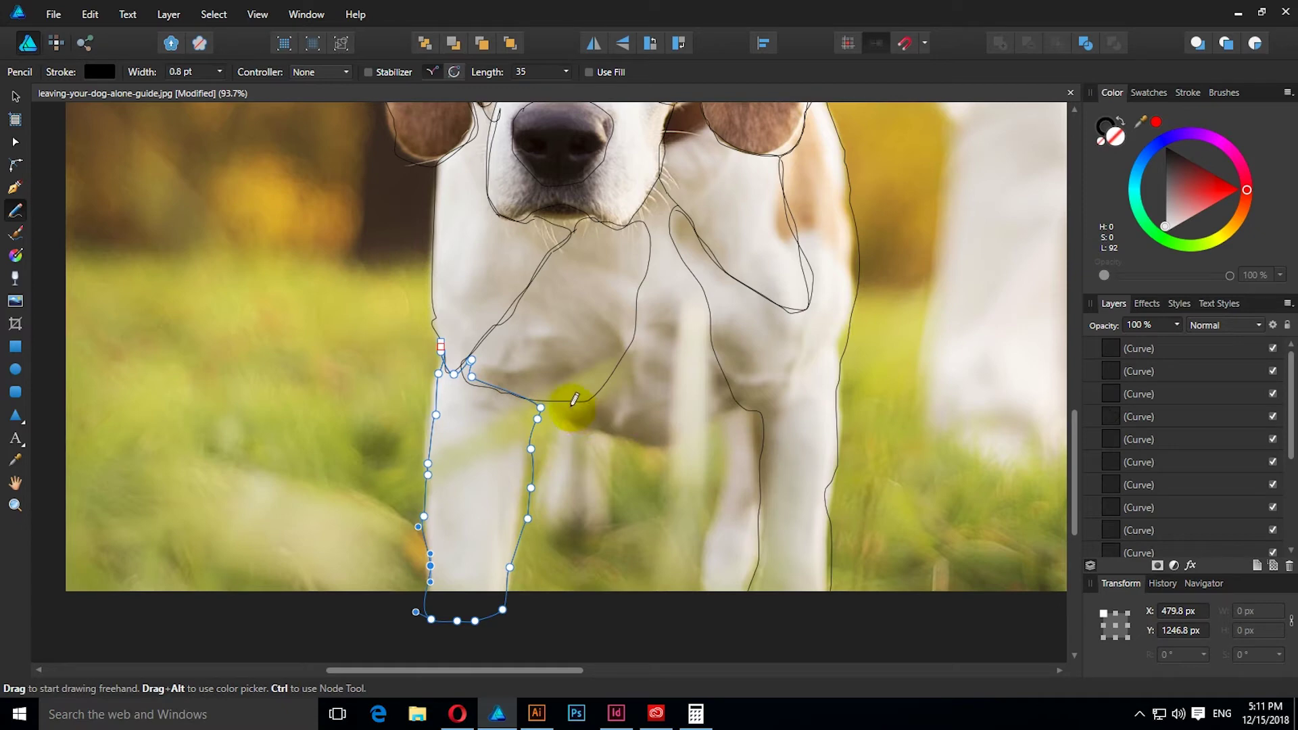
# Close outlines between chin and chest and along the inner front leg.
pyautogui.moveTo(547, 395); pyautogui.dragTo(556, 396)
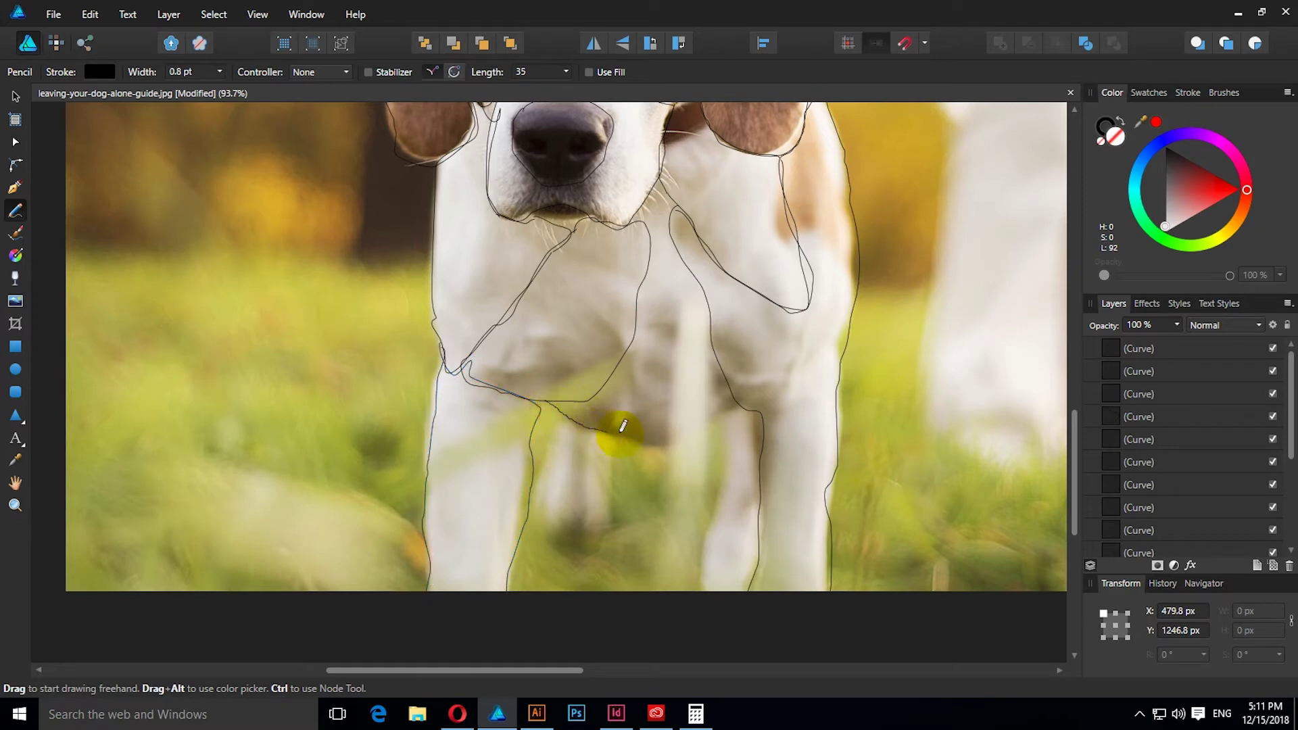
pyautogui.moveTo(660, 445)
pyautogui.mouseDown()
pyautogui.moveTo(728, 414)
pyautogui.moveTo(714, 303)
pyautogui.moveTo(689, 277)
pyautogui.moveTo(664, 190)
pyautogui.moveTo(618, 225)
pyautogui.moveTo(654, 237)
pyautogui.moveTo(627, 348)
pyautogui.moveTo(606, 379)
pyautogui.moveTo(545, 406)
pyautogui.mouseUp()
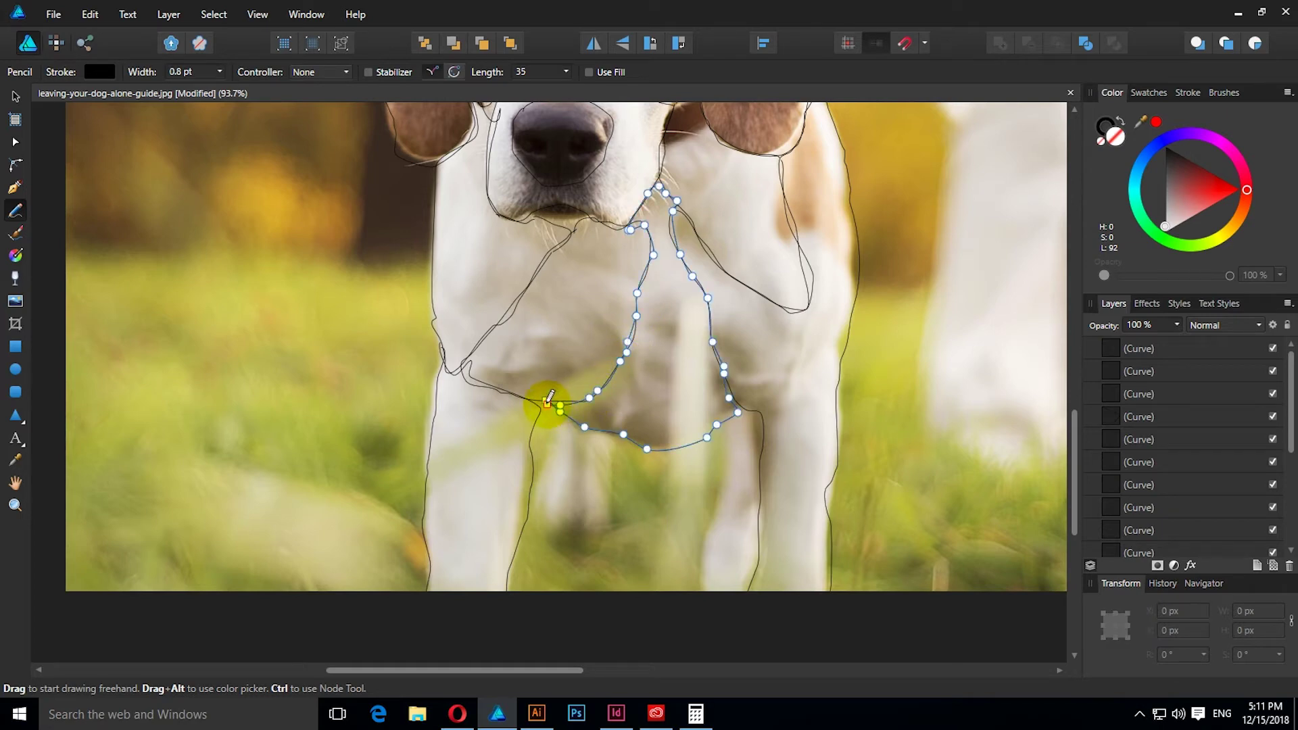
pyautogui.moveTo(757, 538); pyautogui.dragTo(747, 394)
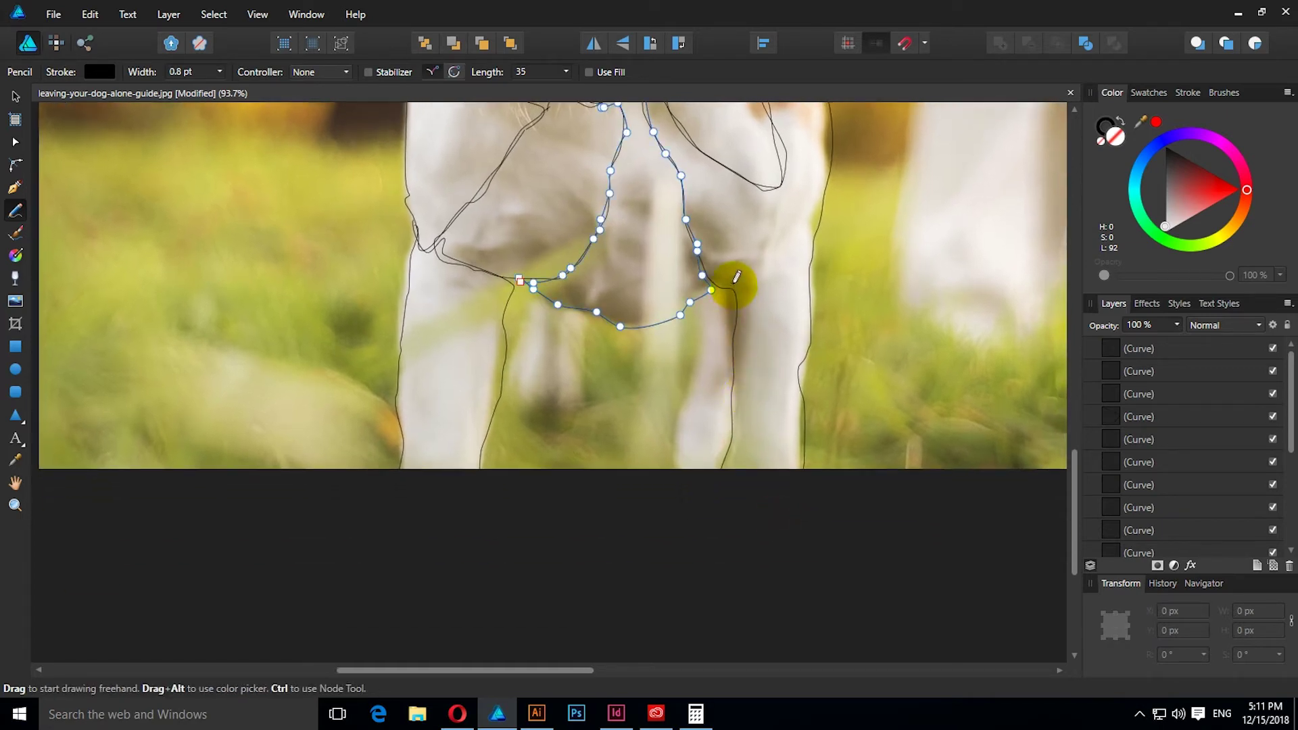
pyautogui.moveTo(700, 301)
pyautogui.mouseDown()
pyautogui.moveTo(679, 439)
pyautogui.moveTo(724, 435)
pyautogui.moveTo(740, 293)
pyautogui.mouseUp()
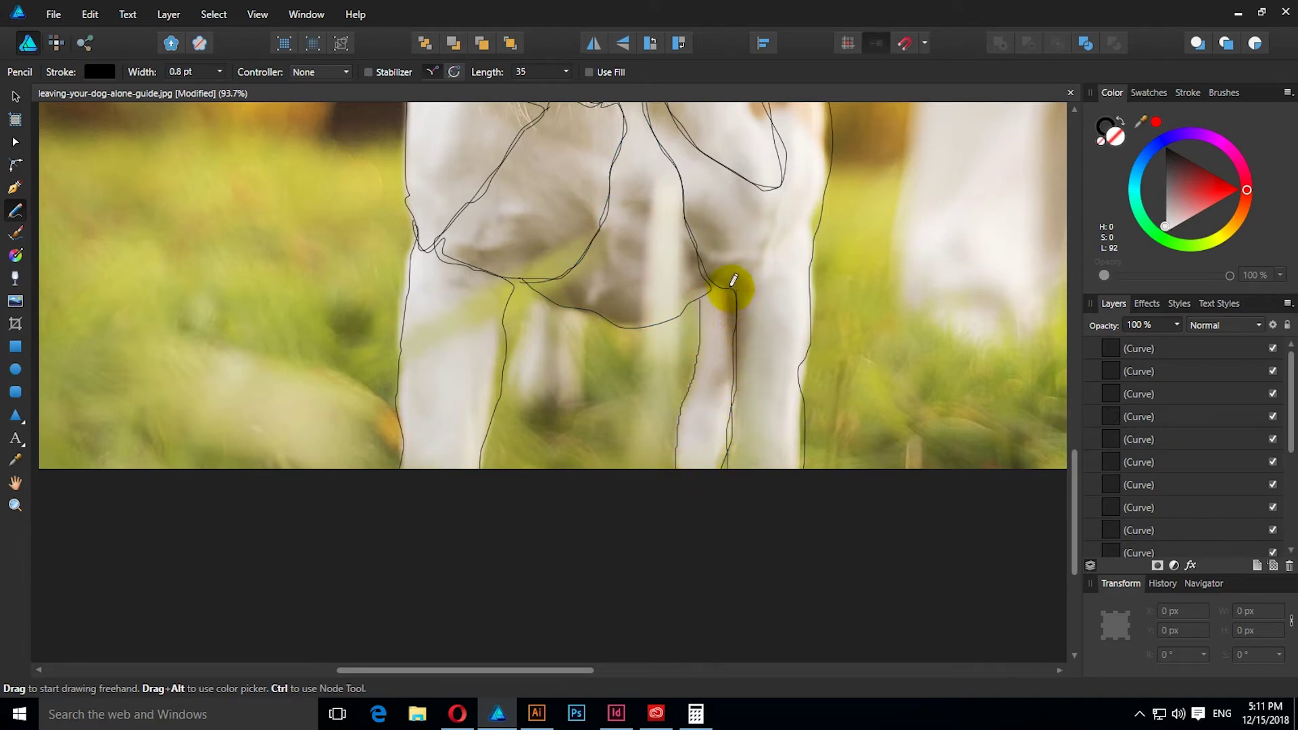
pyautogui.moveTo(703, 293); pyautogui.dragTo(702, 298)
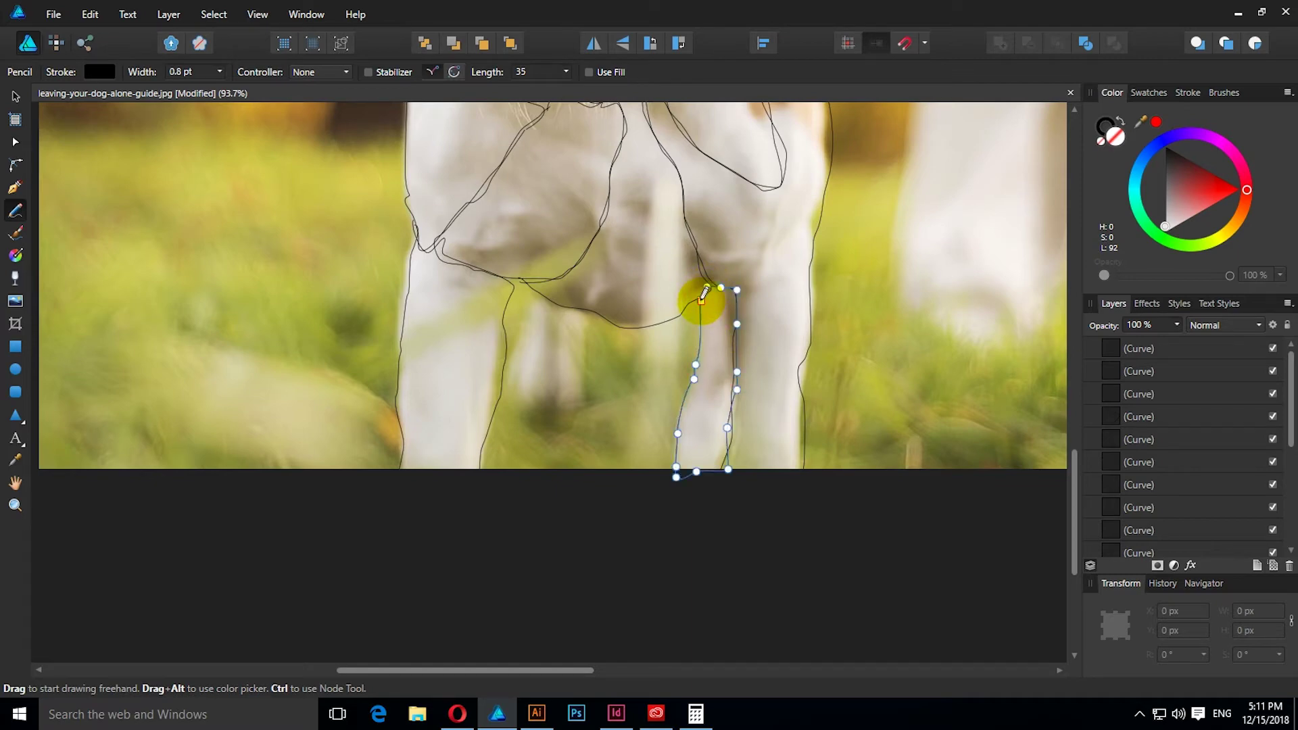
pyautogui.moveTo(535, 286)
pyautogui.mouseDown()
pyautogui.moveTo(522, 393)
pyautogui.moveTo(593, 311)
pyautogui.moveTo(543, 284)
pyautogui.moveTo(760, 398)
pyautogui.mouseUp()
pyautogui.press('v')
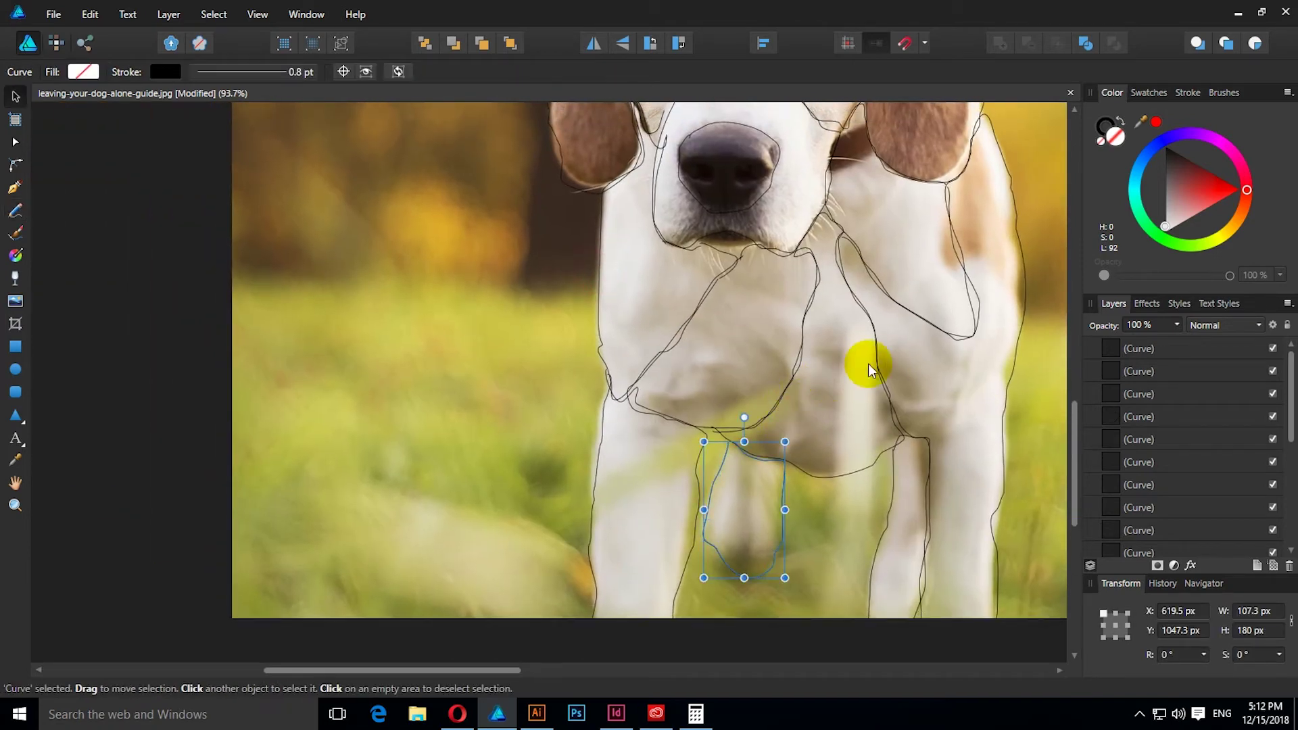
pyautogui.scroll(-5, 895, 368)
pyautogui.hotkey('ctrl', 'a')
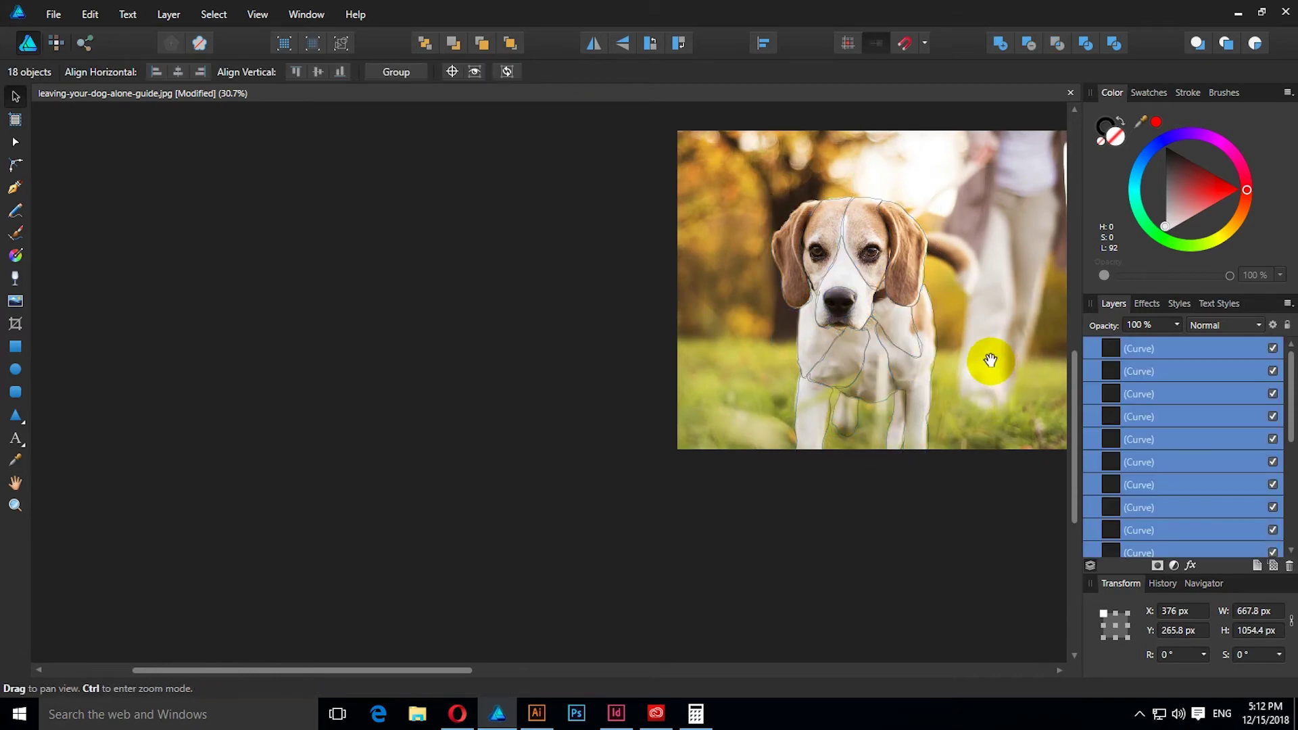
pyautogui.moveTo(985, 362); pyautogui.dragTo(823, 474)
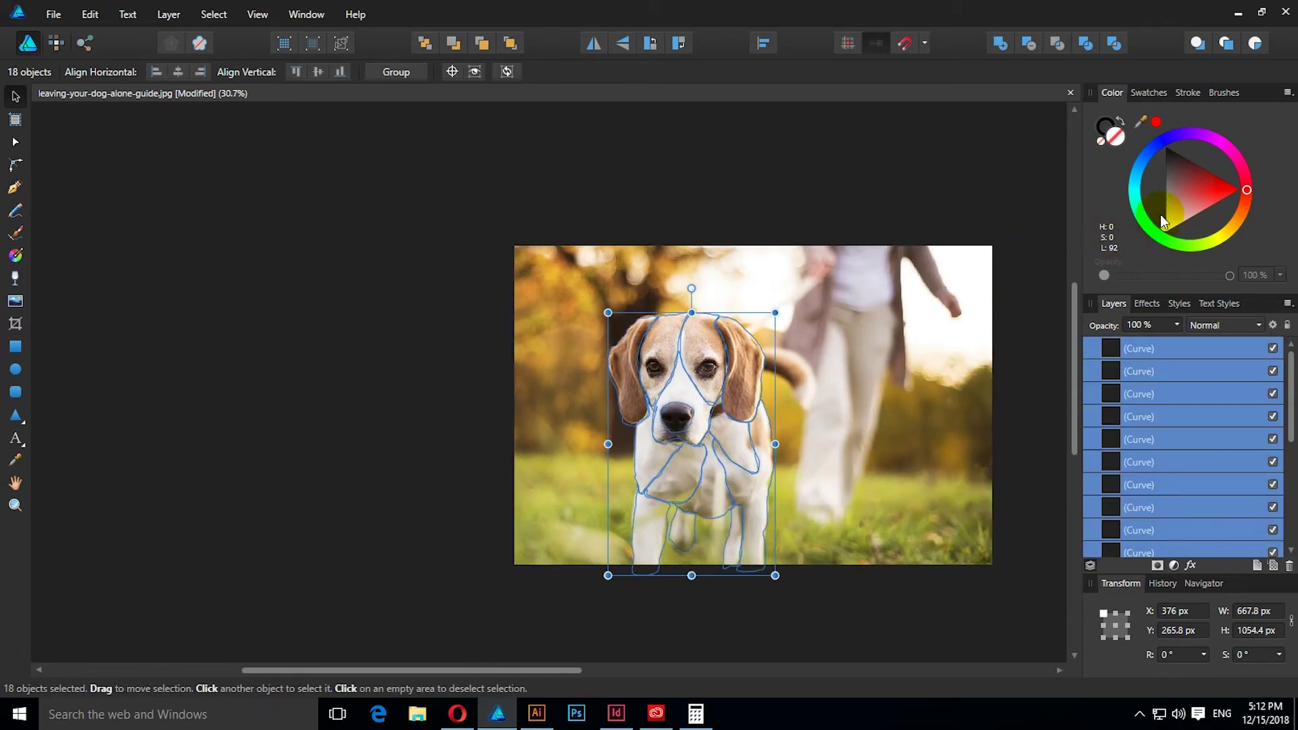
pyautogui.moveTo(1172, 222); pyautogui.dragTo(1165, 232)
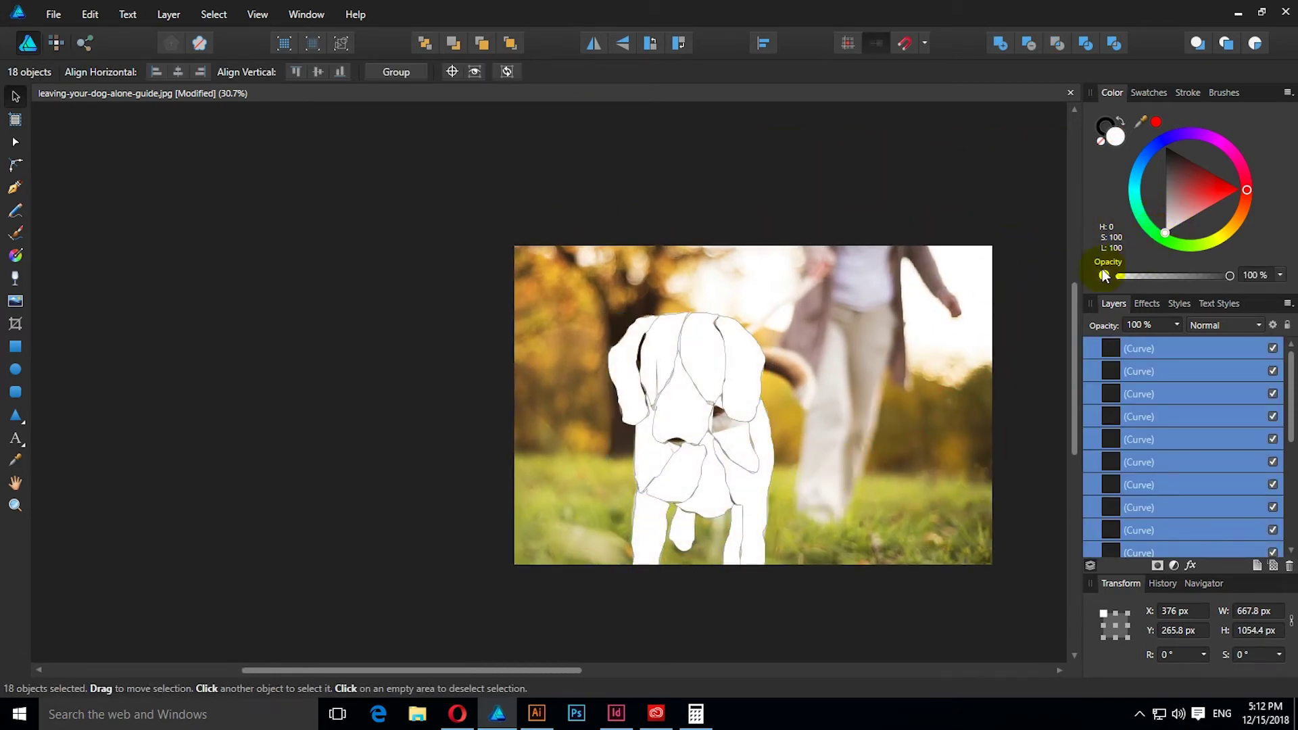
pyautogui.moveTo(825, 420); pyautogui.dragTo(690, 385)
pyautogui.scroll(4, 595, 413)
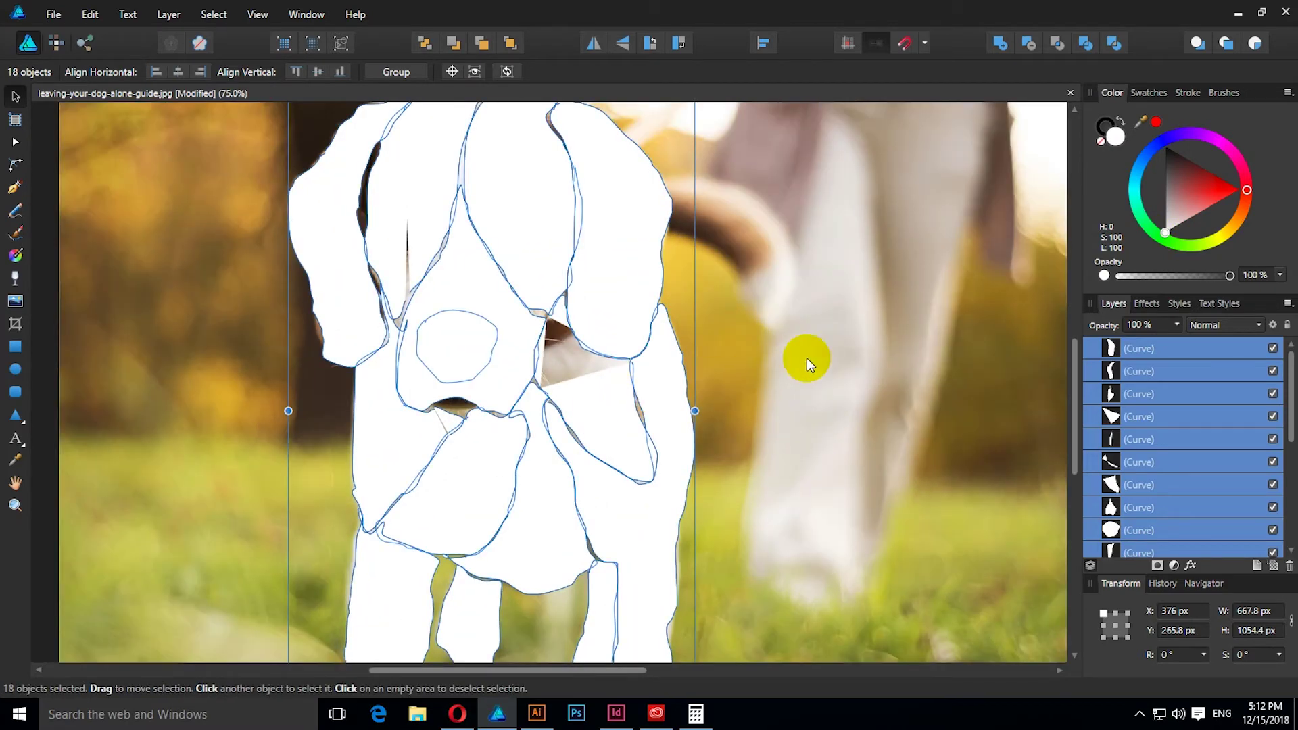
pyautogui.click(847, 352)
pyautogui.moveTo(797, 288); pyautogui.dragTo(840, 429)
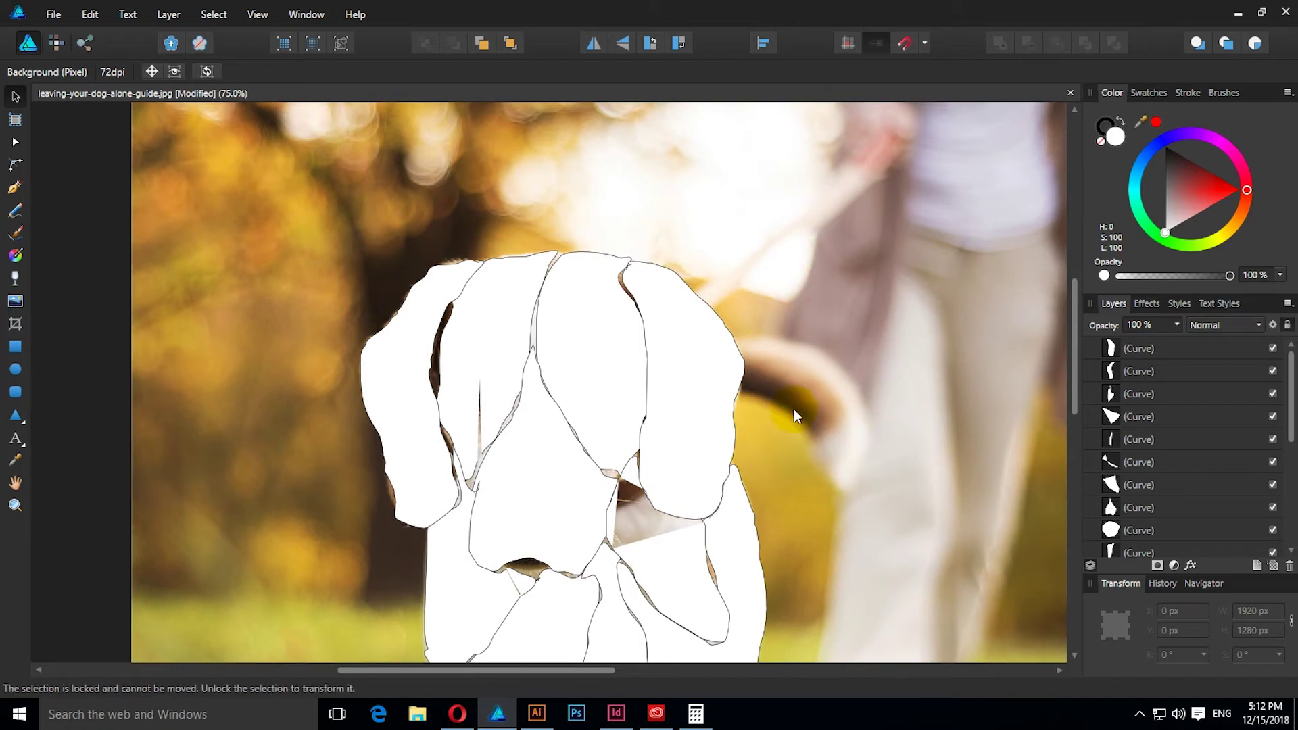
pyautogui.hotkey('ctrl', 'z')
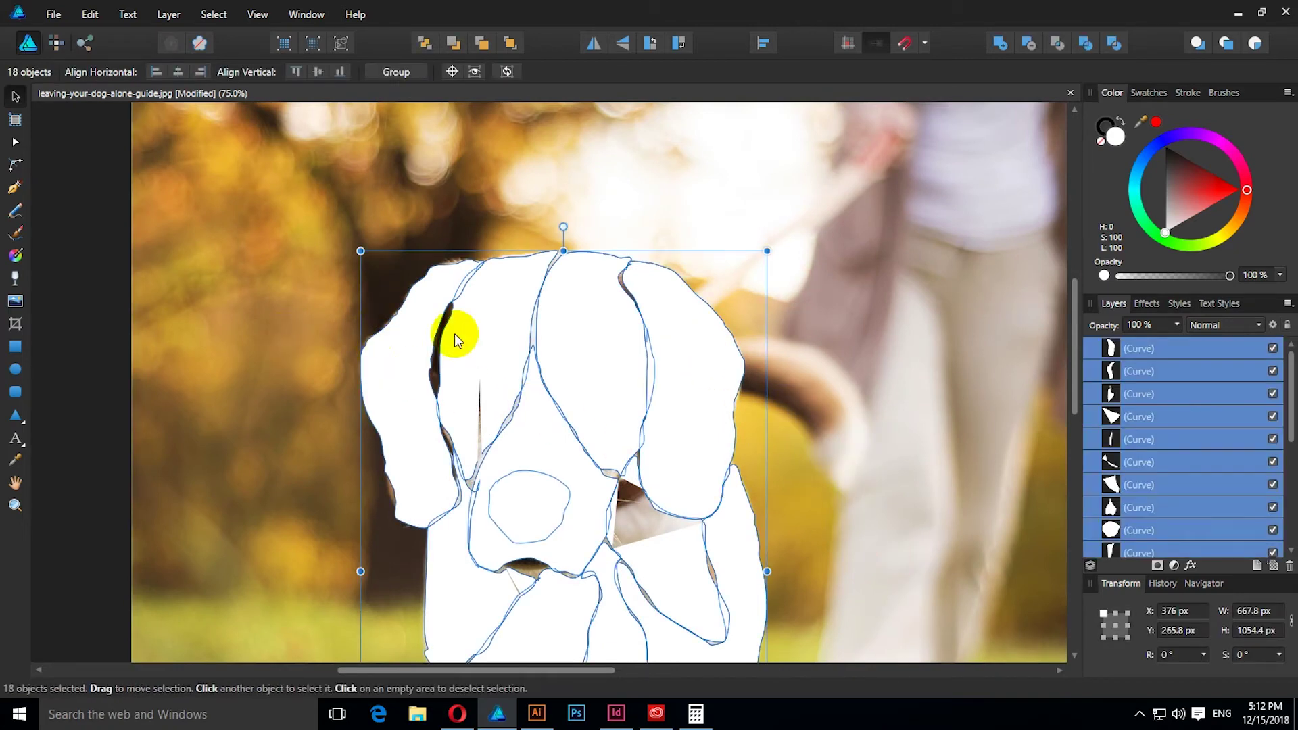
pyautogui.press('a')
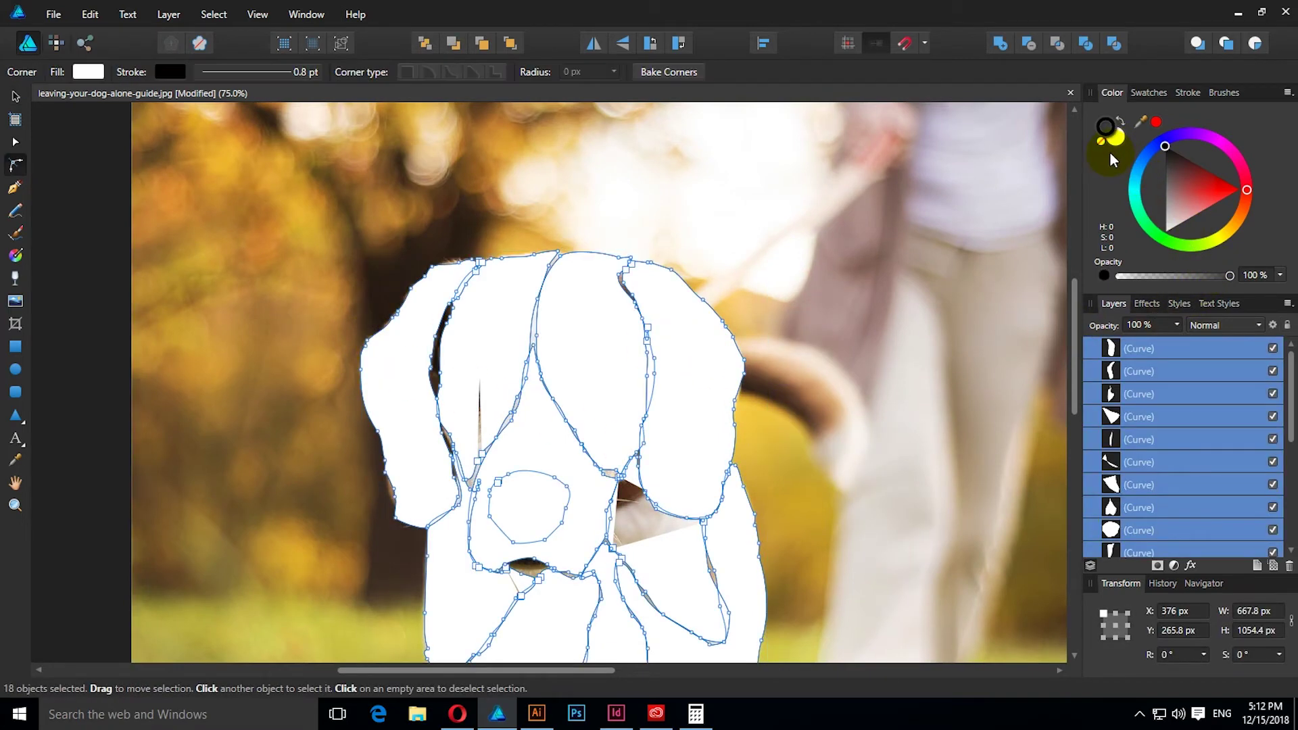
pyautogui.click(807, 282)
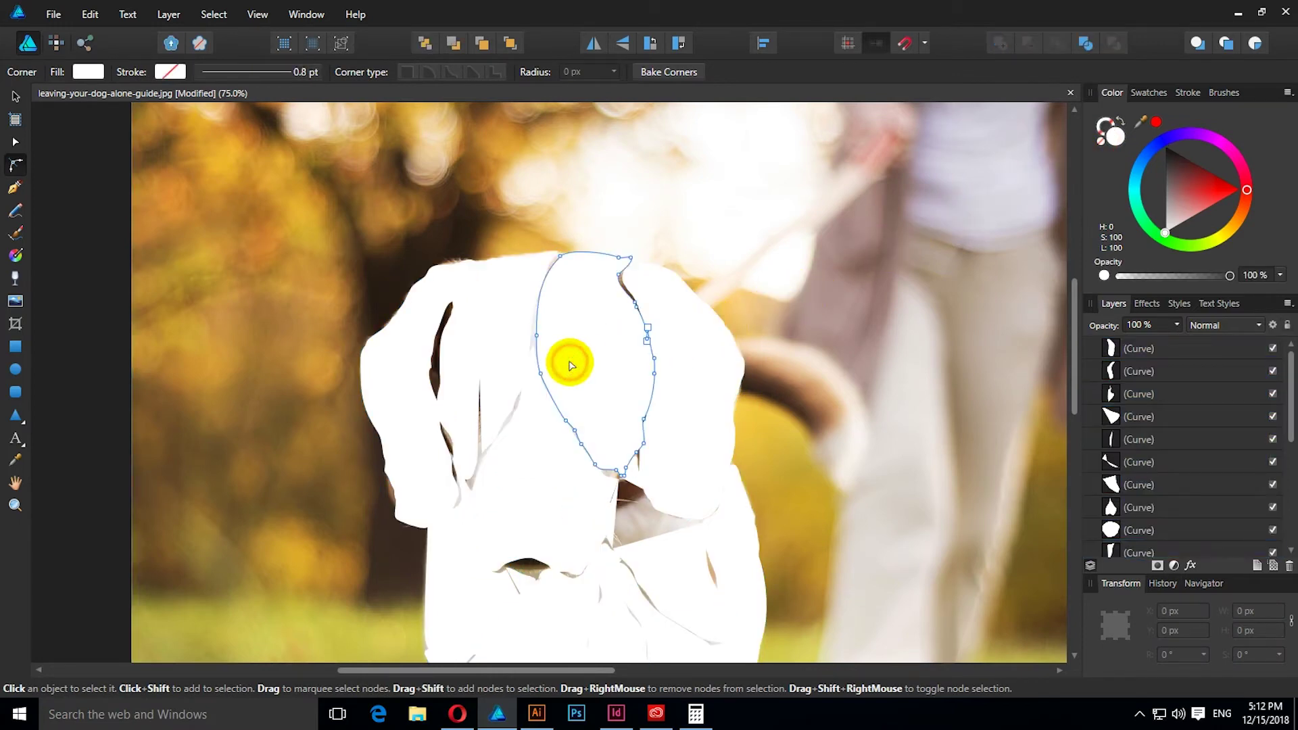
pyautogui.click(609, 359)
pyautogui.press('v')
pyautogui.moveTo(856, 400); pyautogui.dragTo(627, 356)
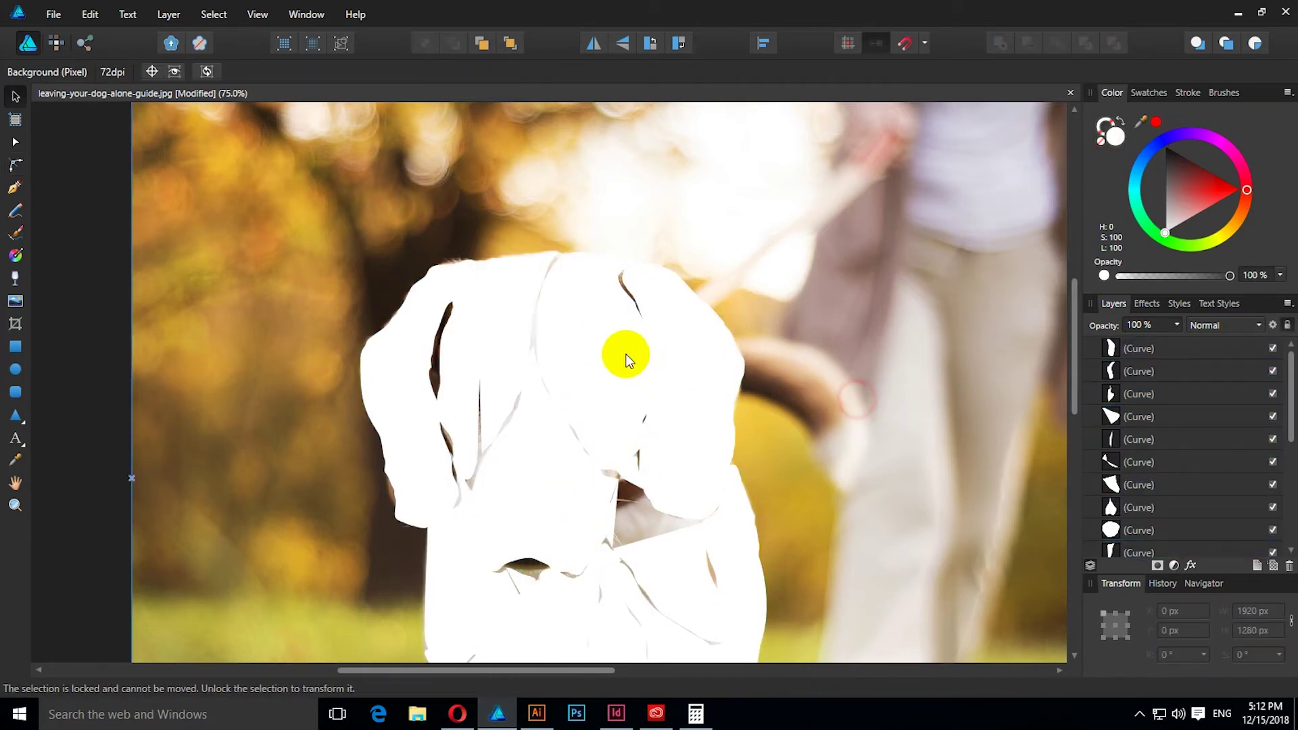
# Nudge the top nodes of the central forehead curve to refine its edge.
pyautogui.click(612, 345)
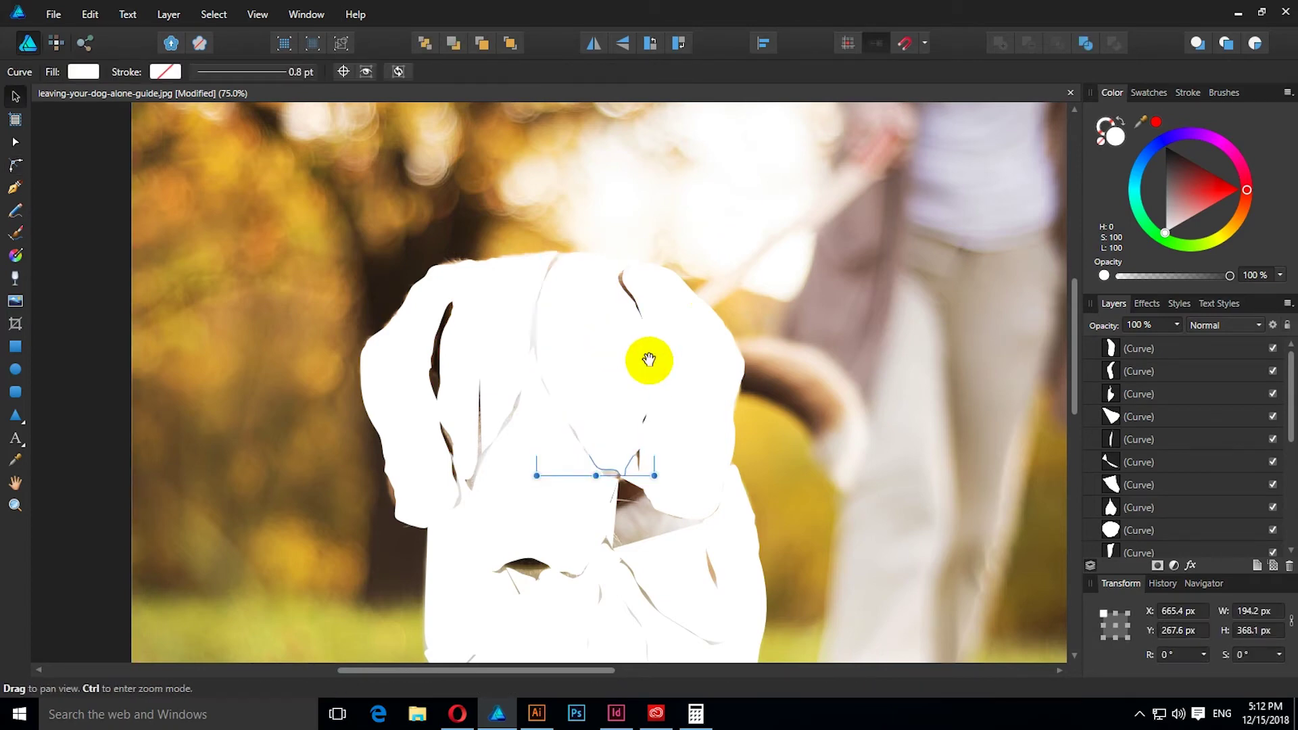
pyautogui.moveTo(613, 345)
pyautogui.mouseDown()
pyautogui.moveTo(724, 187)
pyautogui.moveTo(715, 291)
pyautogui.mouseUp()
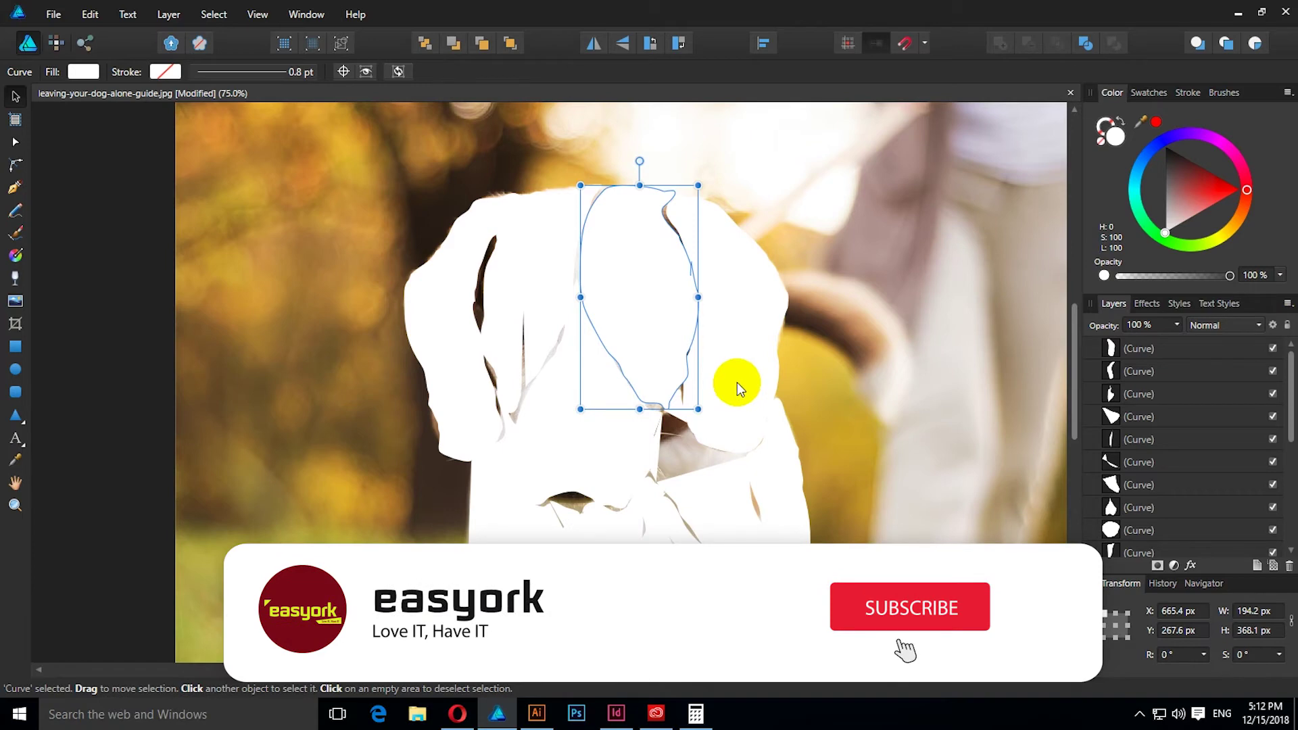
pyautogui.click(695, 289)
pyautogui.doubleClick(688, 228)
pyautogui.click(686, 224)
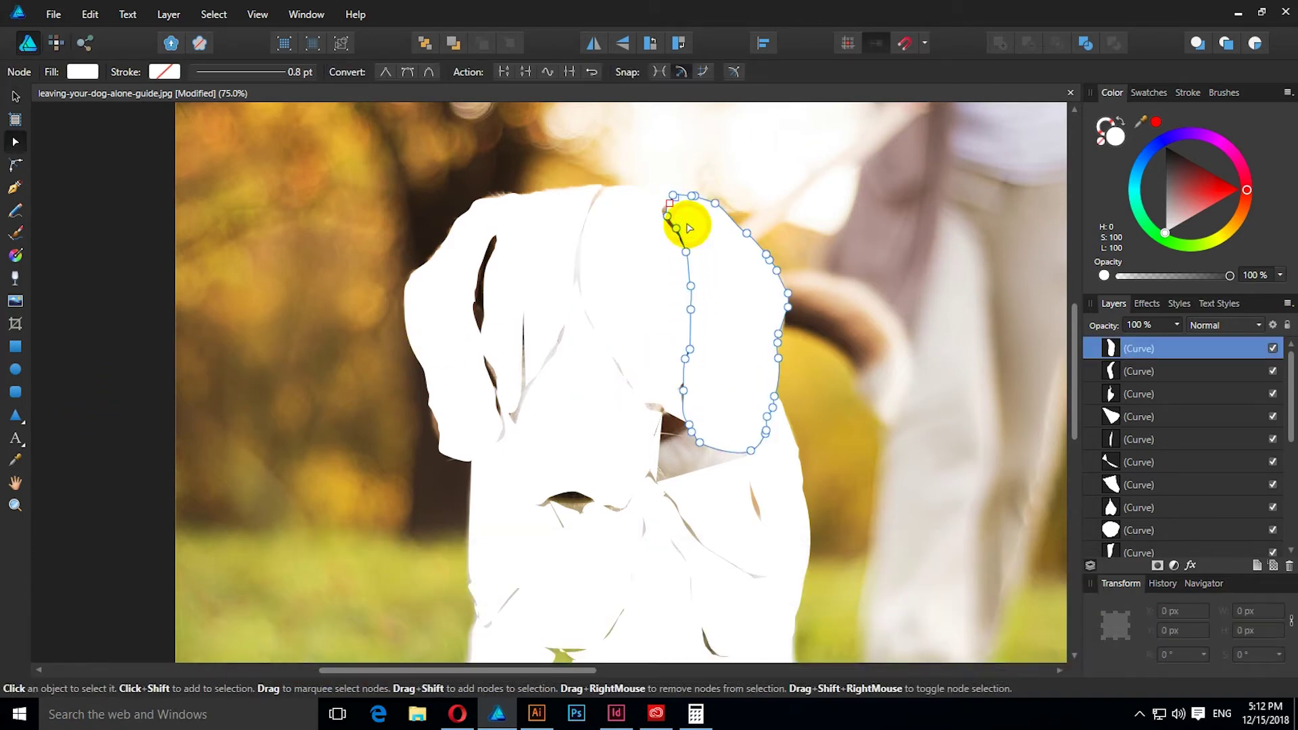
pyautogui.scroll(1, 673, 217)
pyautogui.scroll(1, 672, 218)
pyautogui.click(655, 231)
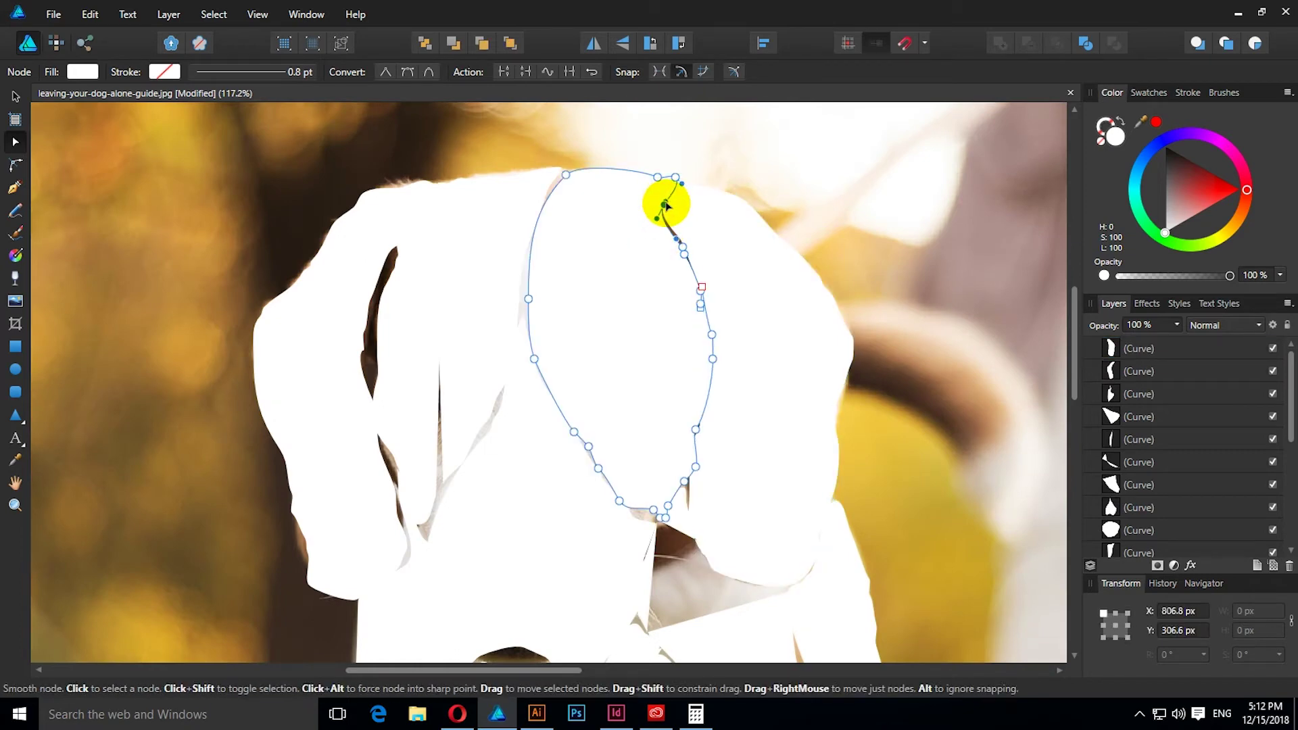
pyautogui.moveTo(661, 205); pyautogui.dragTo(667, 205)
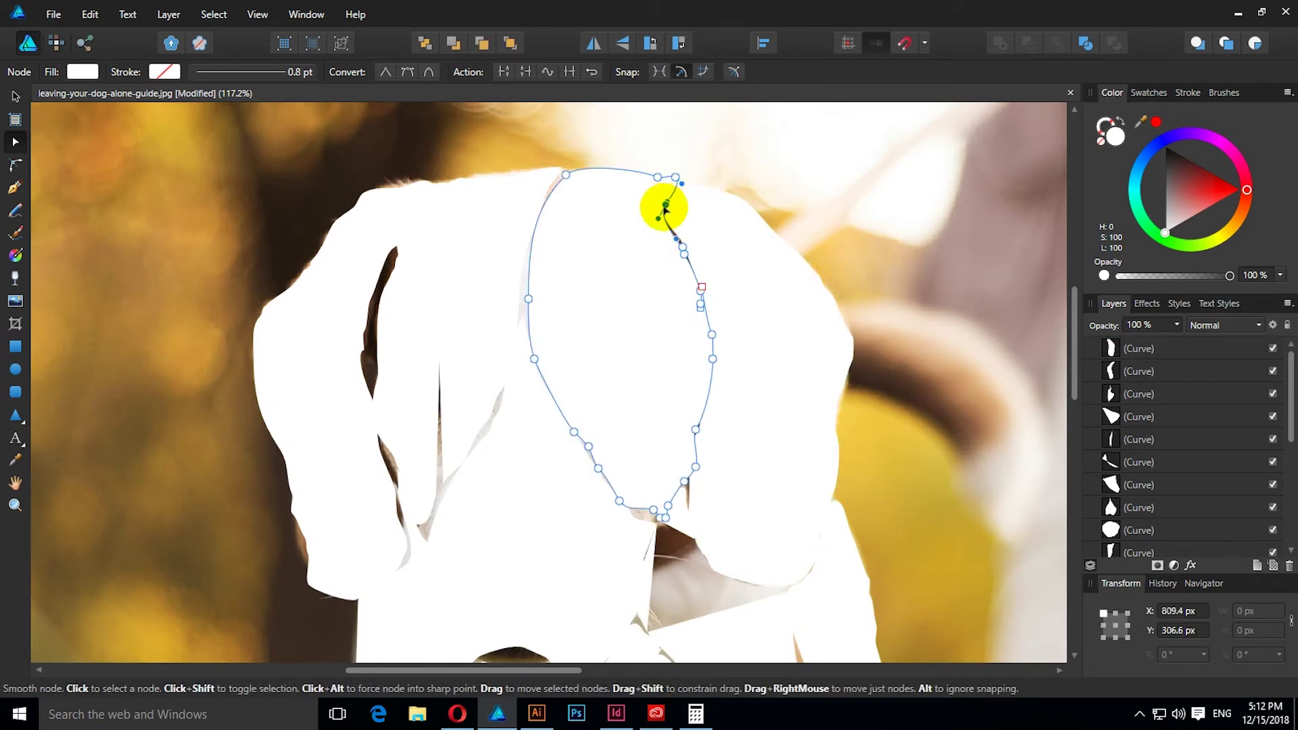
pyautogui.click(683, 248)
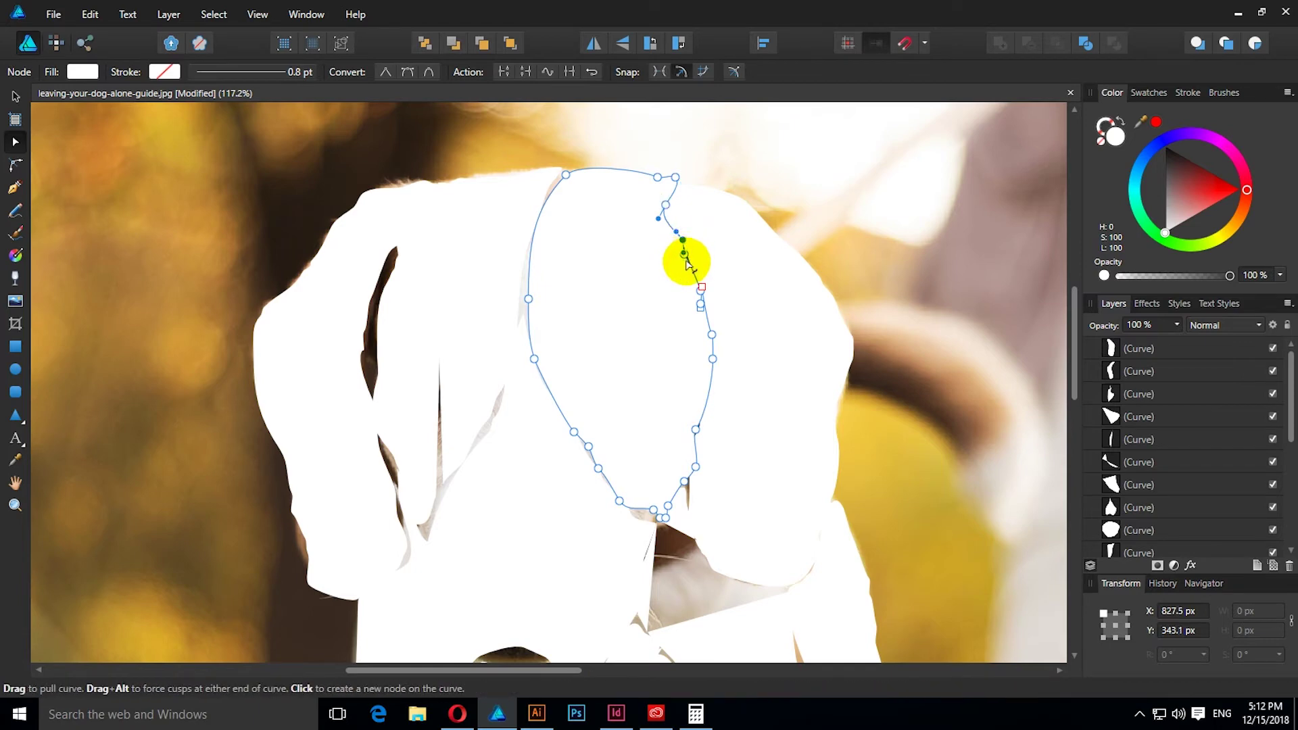
pyautogui.click(690, 257)
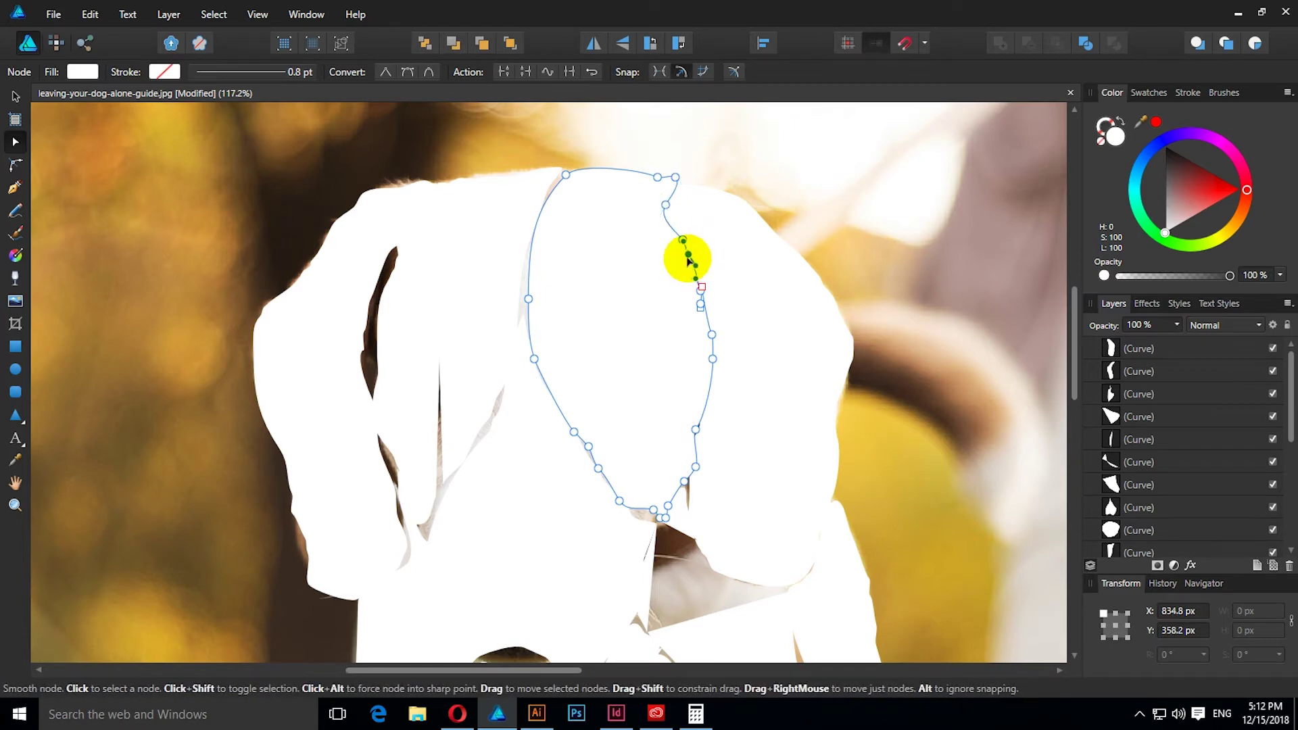
pyautogui.press('v')
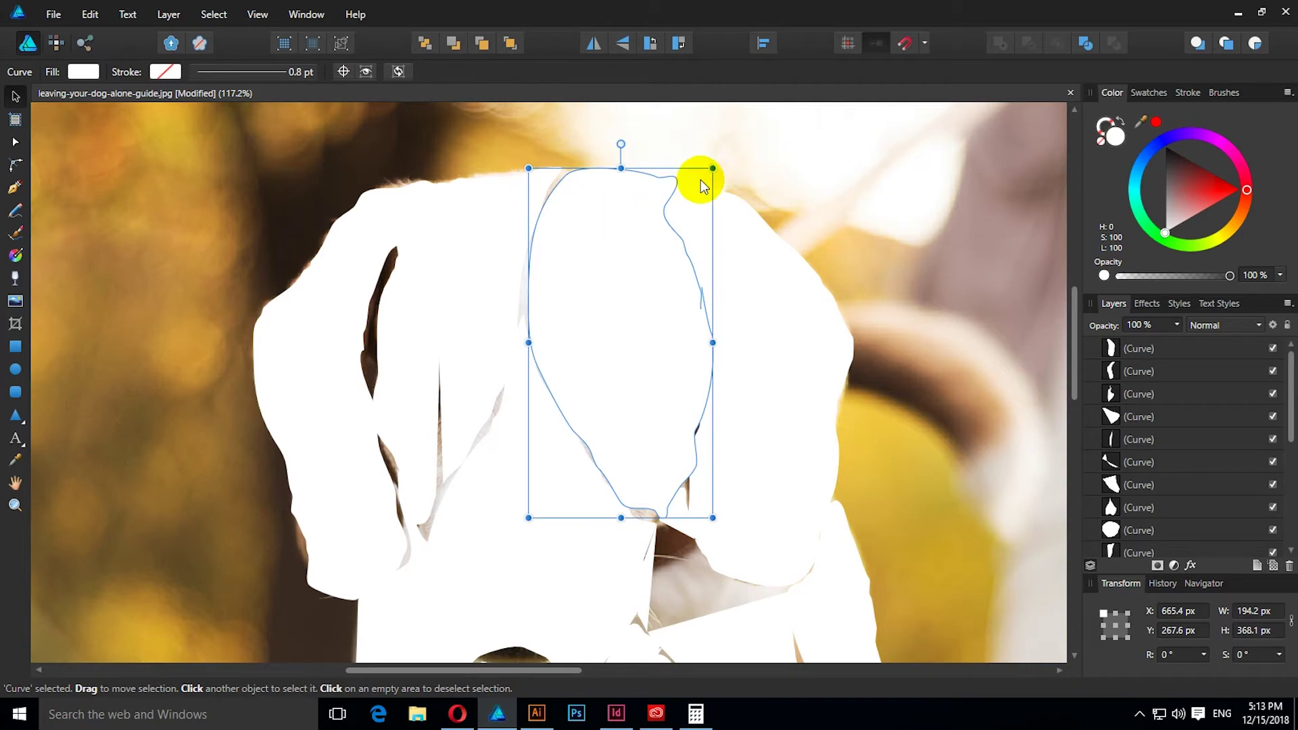
# Inspect the neighbouring left curve's top node, then select all 18 curves.
pyautogui.click(552, 195)
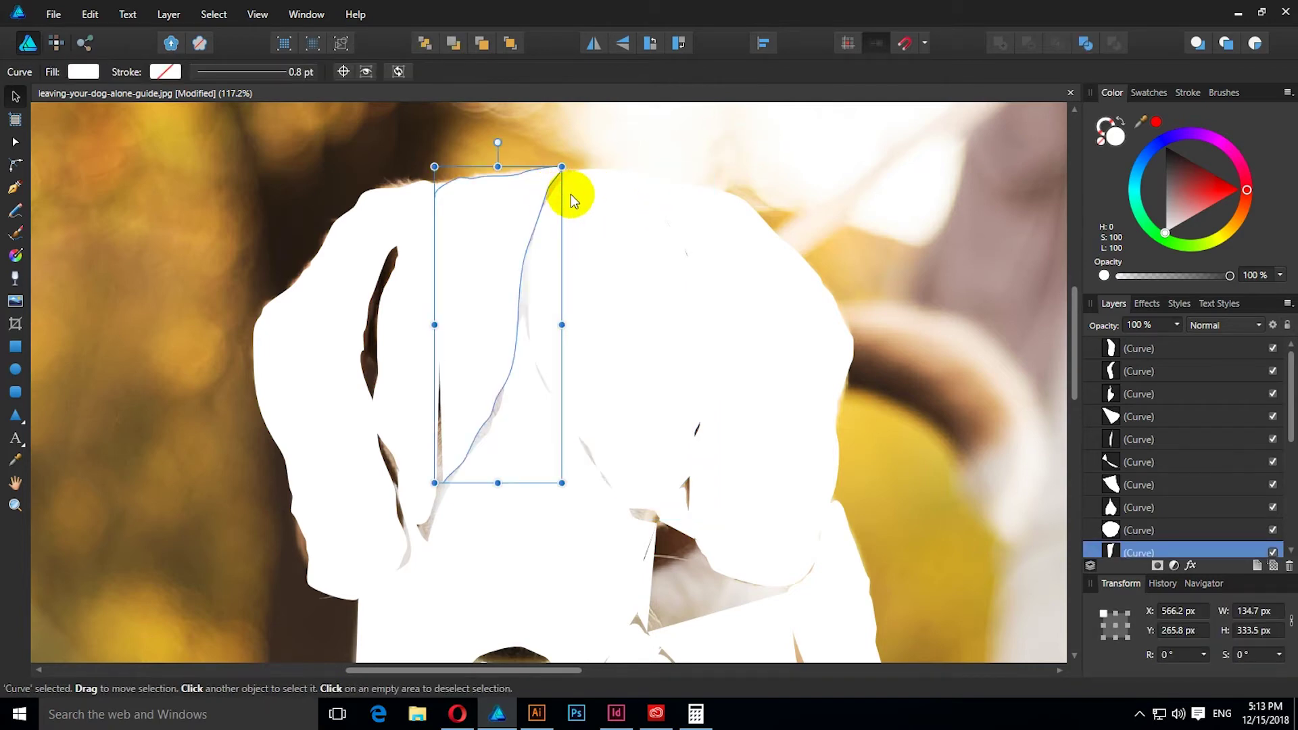
pyautogui.click(570, 194)
pyautogui.press('a')
pyautogui.click(557, 173)
pyautogui.press('v')
pyautogui.click(589, 249)
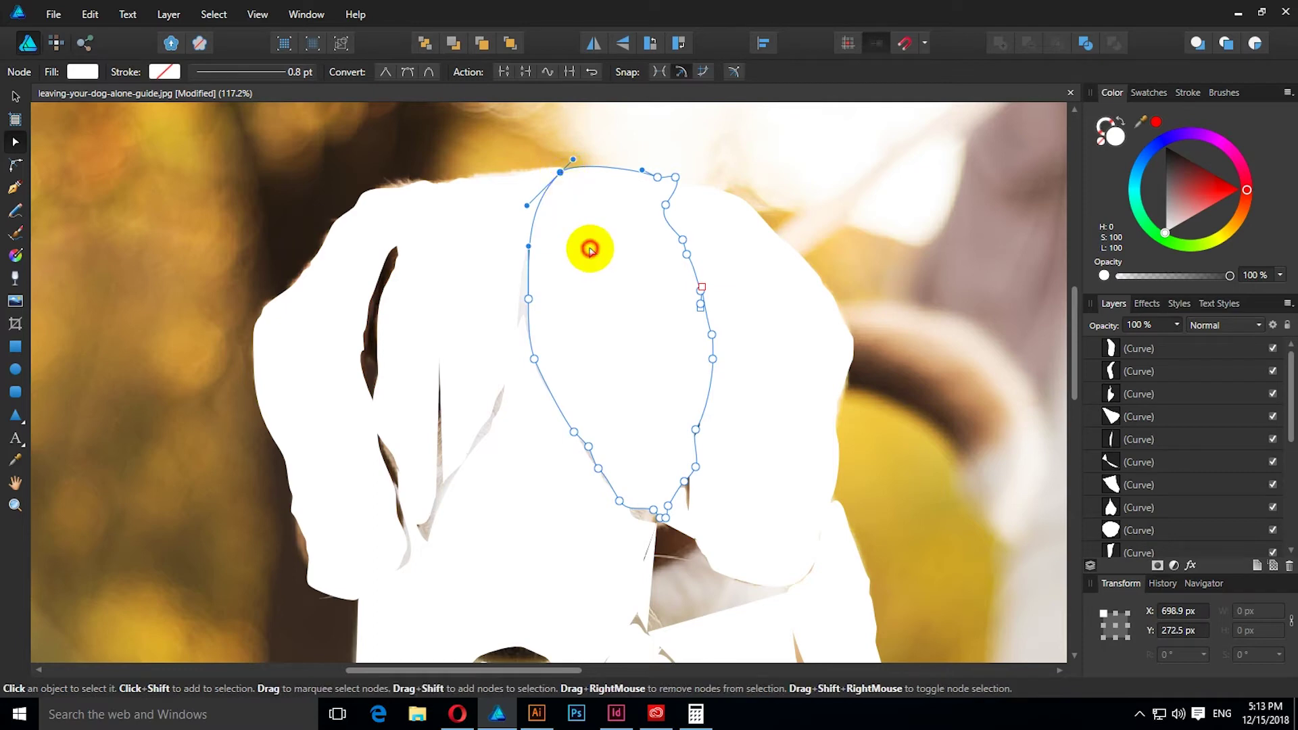
pyautogui.click(588, 250)
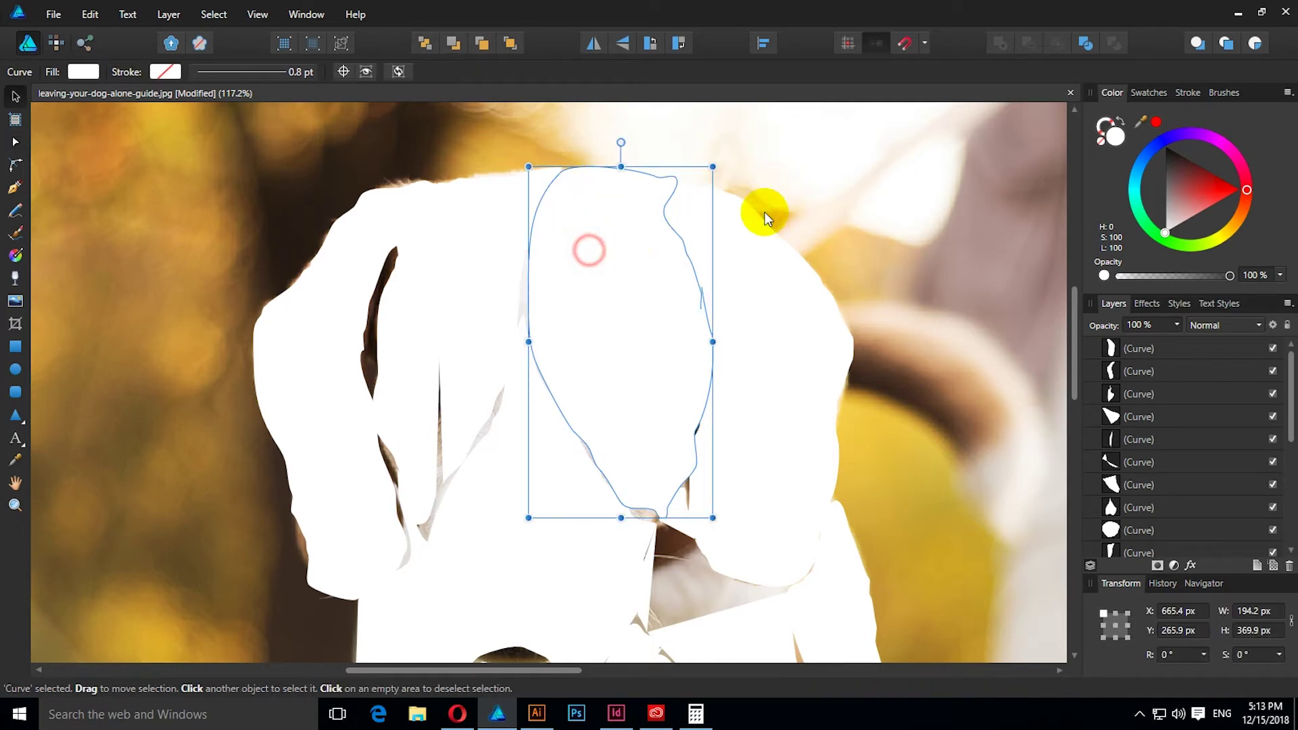
pyautogui.click(825, 188)
pyautogui.click(625, 265)
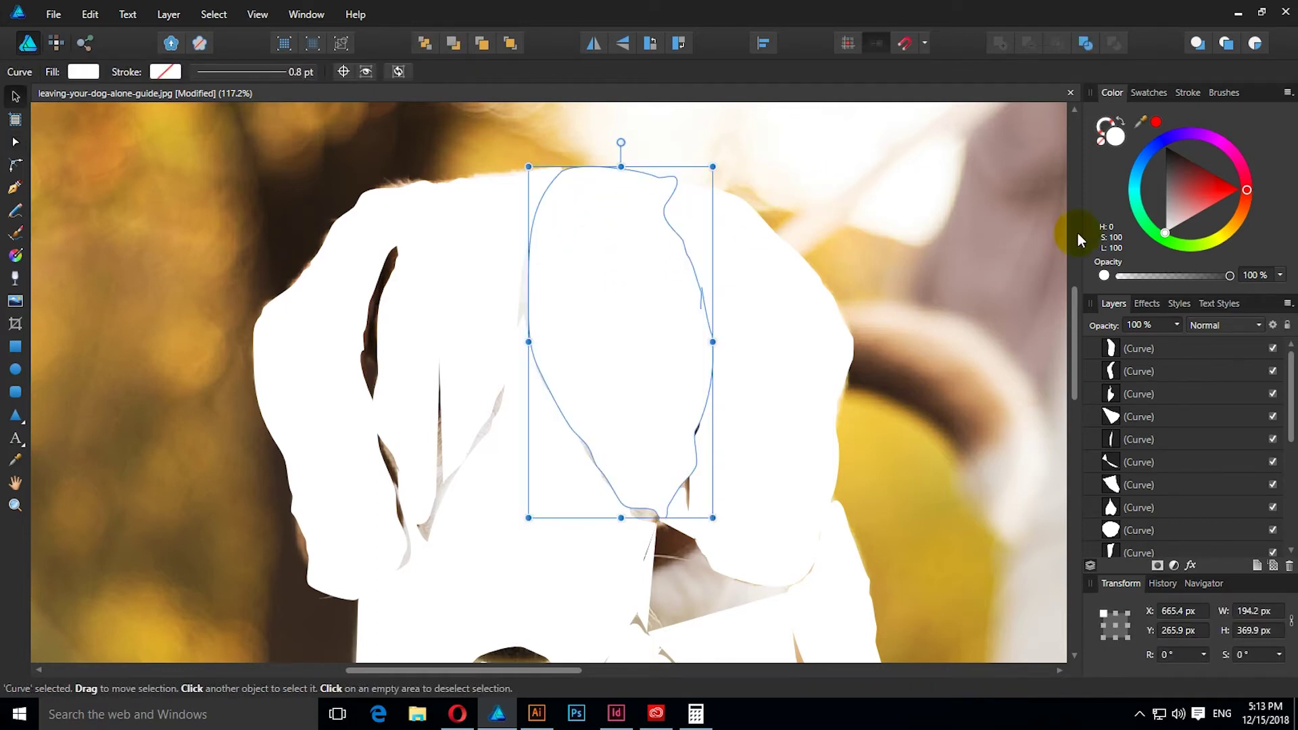
pyautogui.hotkey('ctrl', 'a')
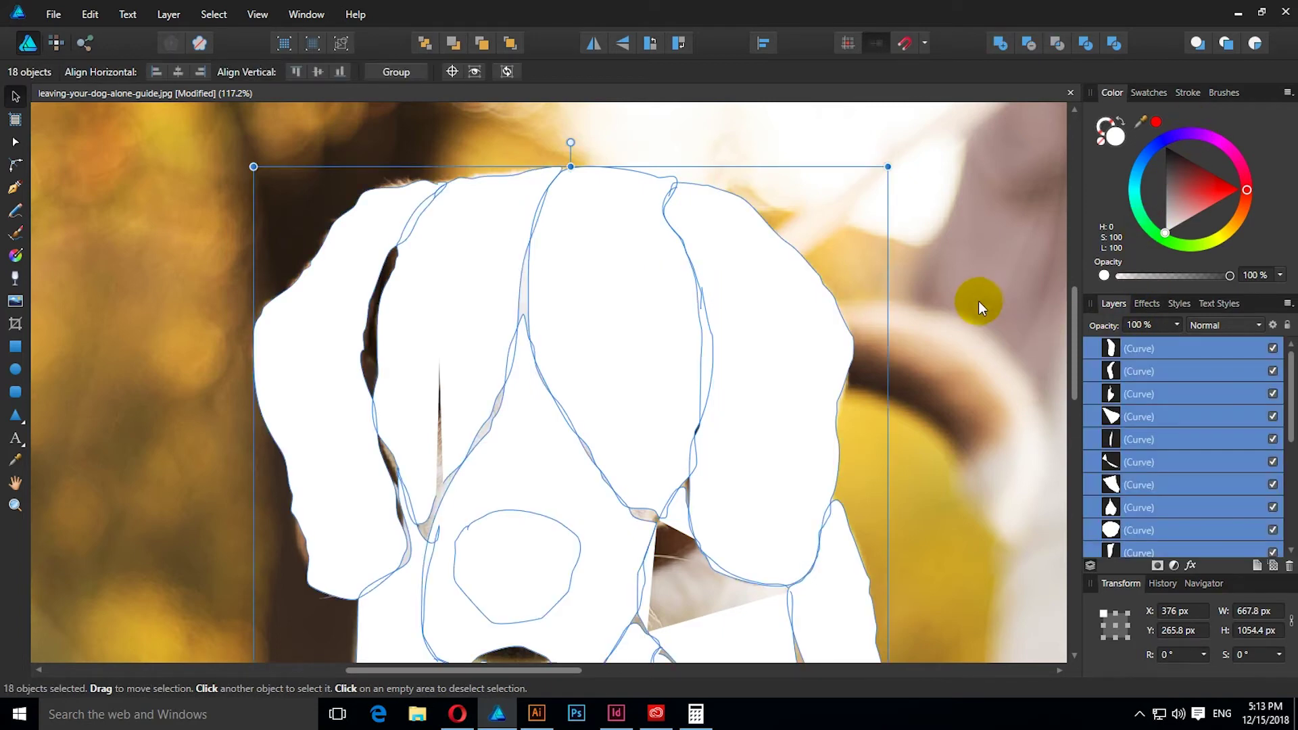
# Set all curves to Multiply blend mode and enable the 3D layer effect.
pyautogui.click(1198, 330)
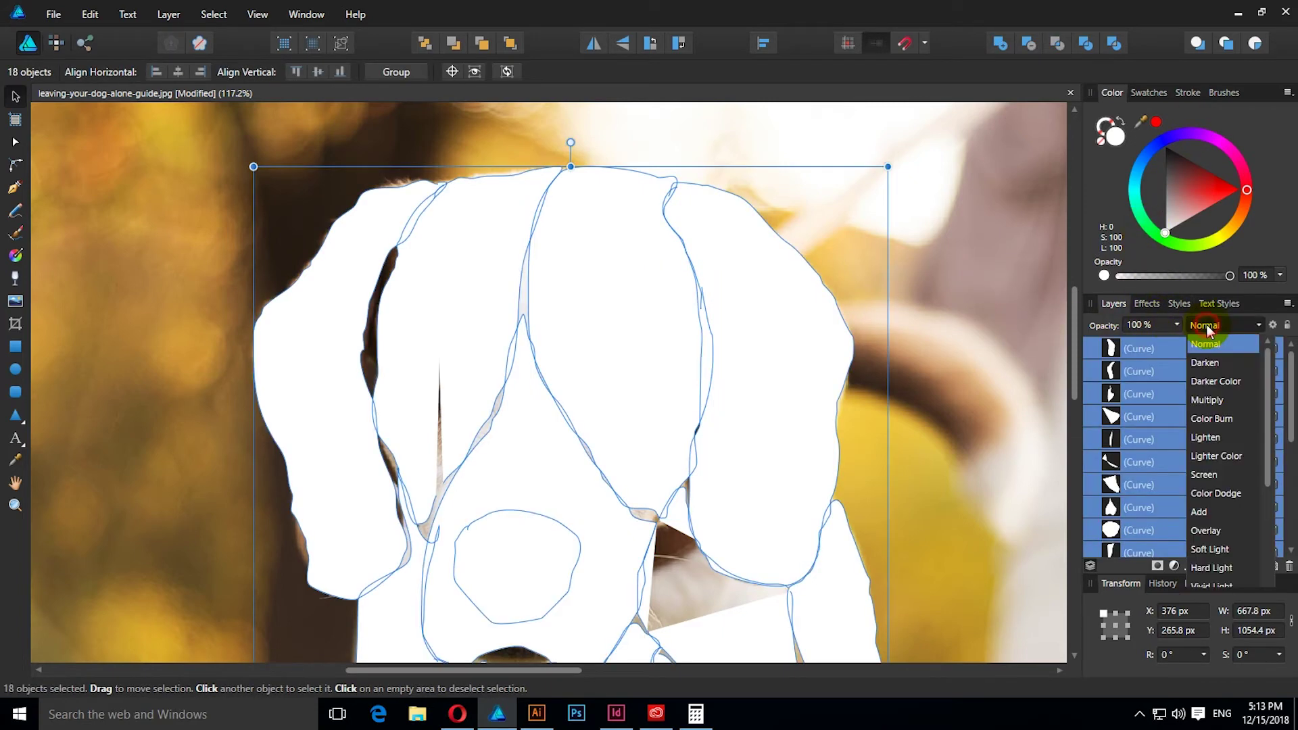
pyautogui.click(1214, 401)
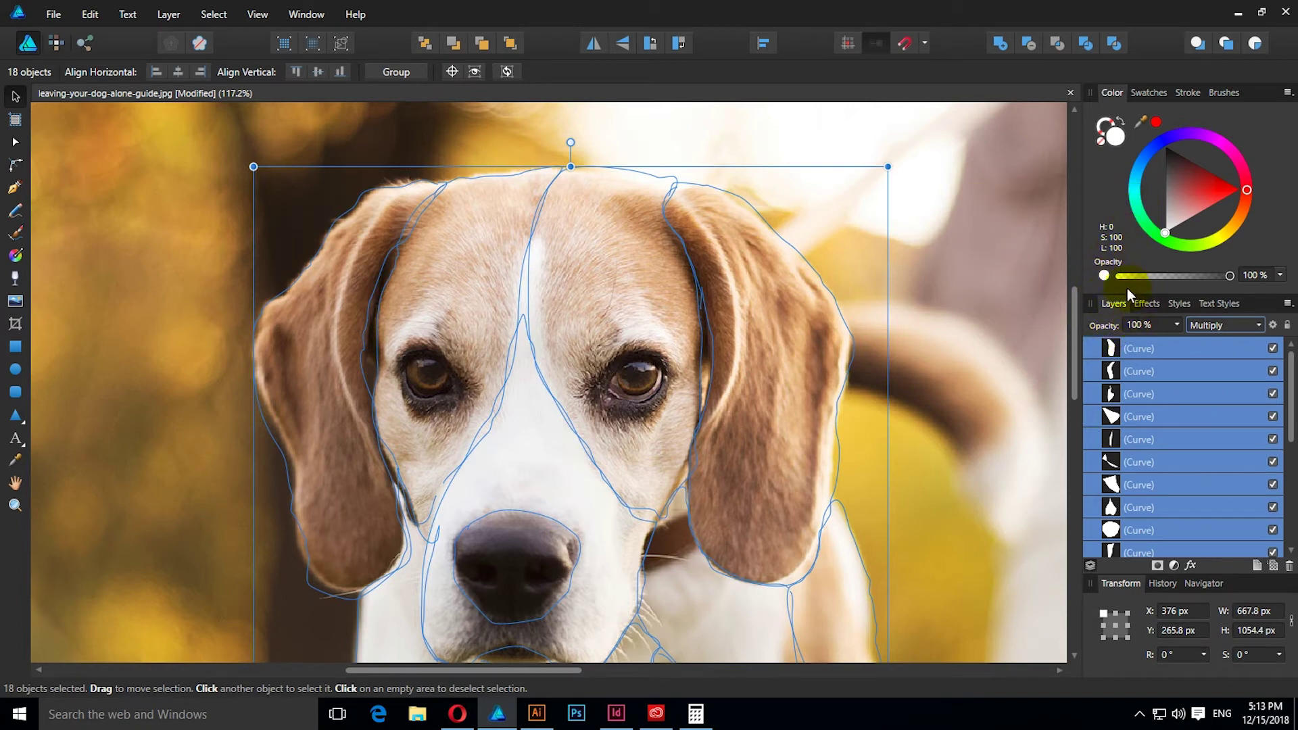
pyautogui.click(1143, 303)
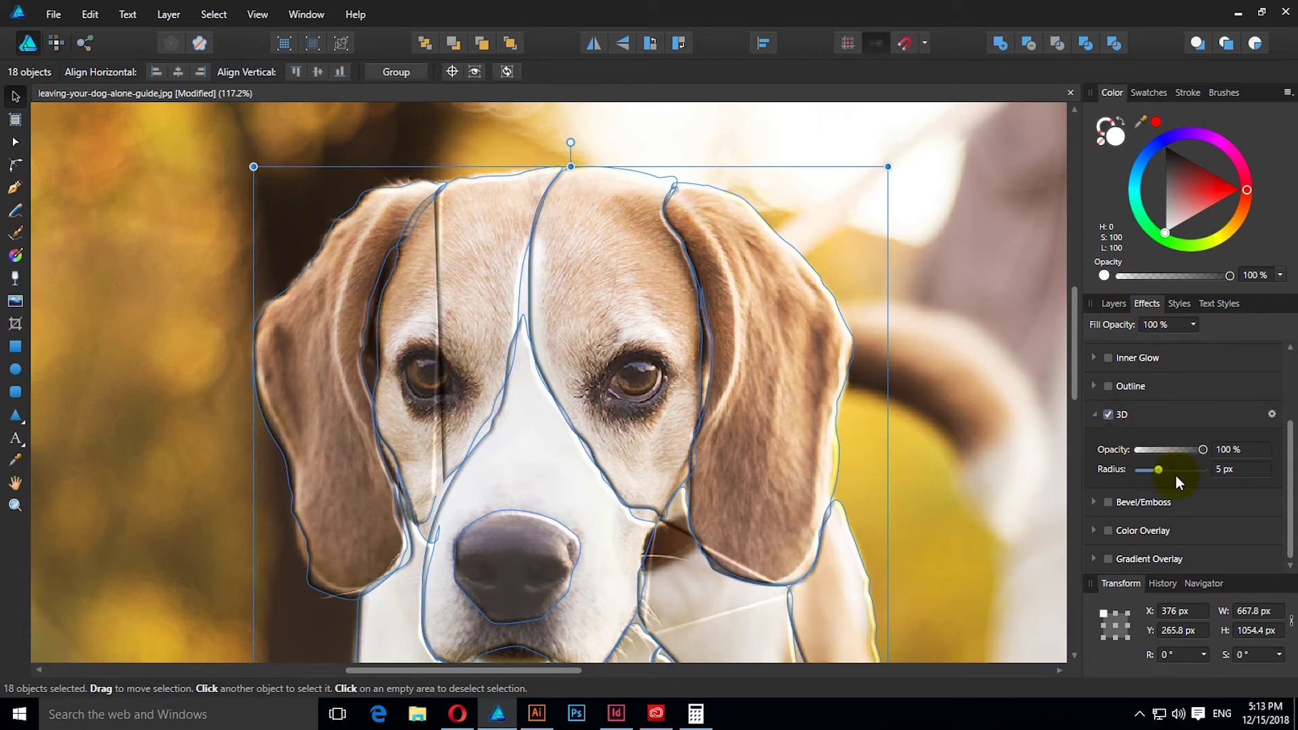
# Raise the 3D effect radius to 100 px and review the whole image.
pyautogui.moveTo(1160, 476); pyautogui.dragTo(1229, 479)
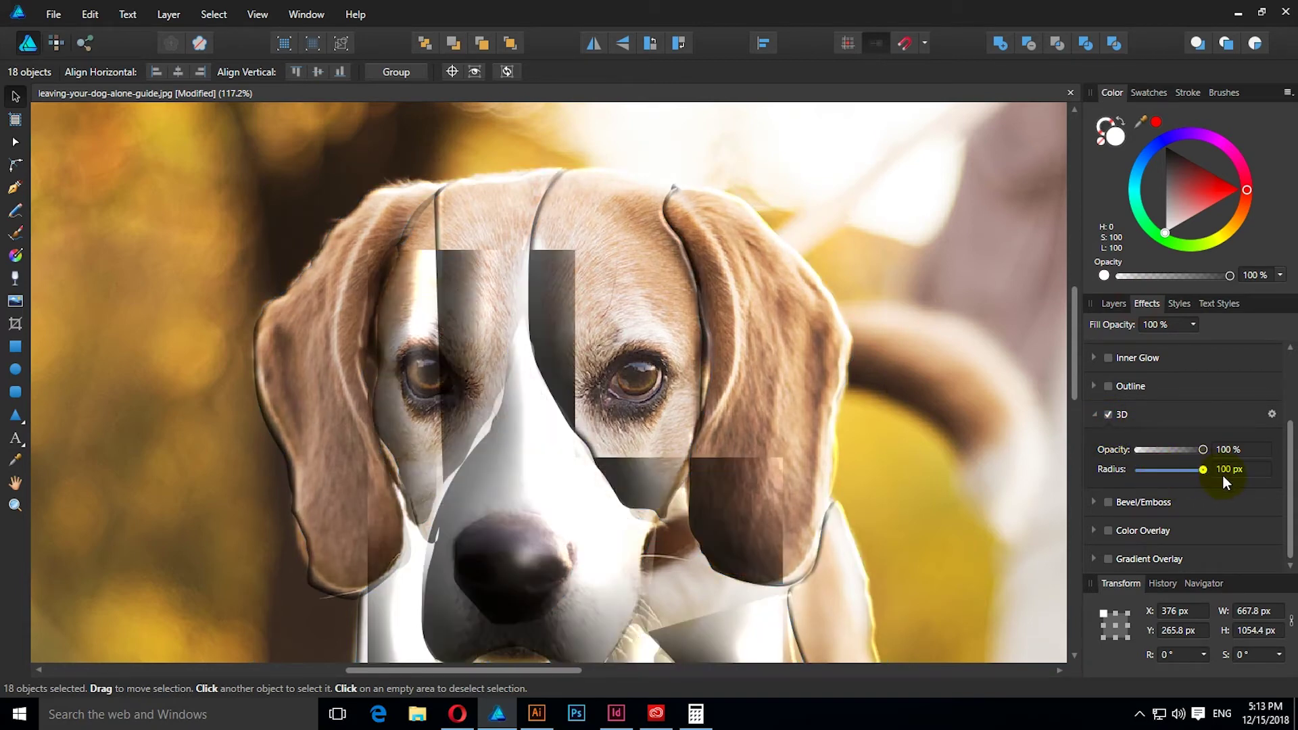
pyautogui.press('space')
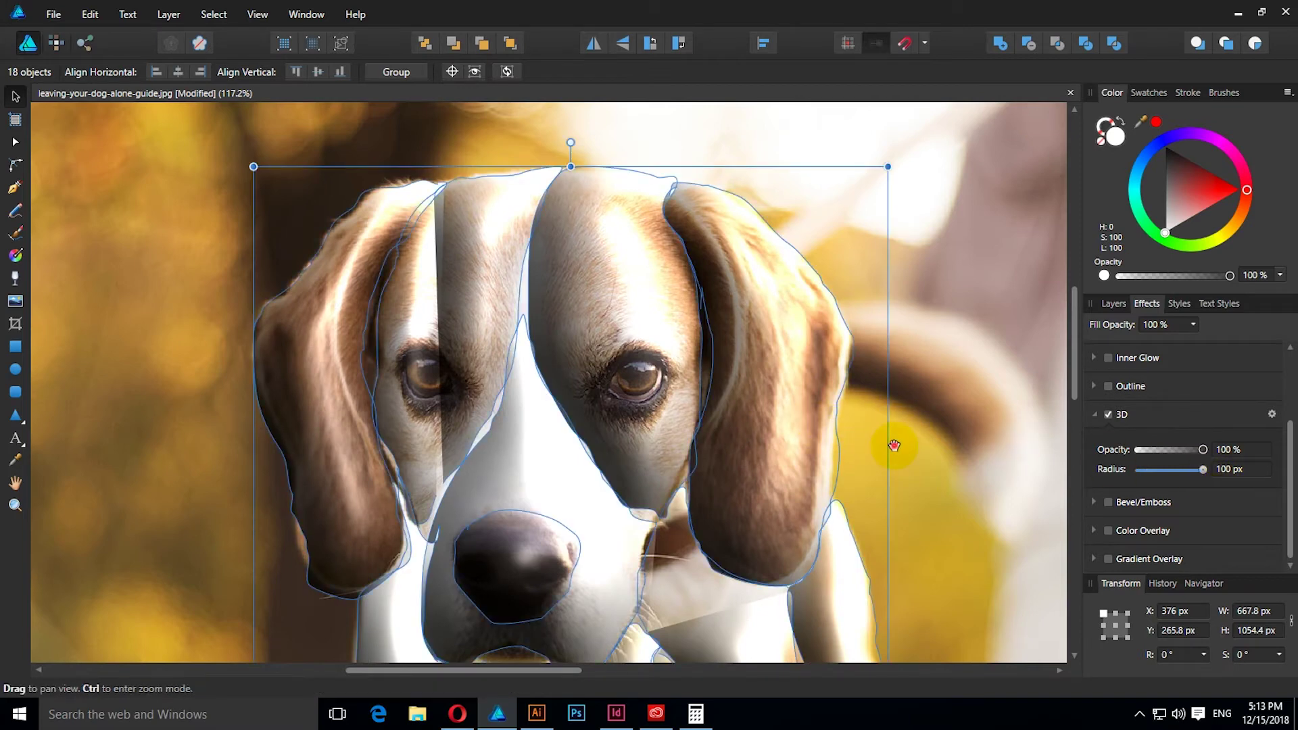
pyautogui.scroll(-4, 954, 326)
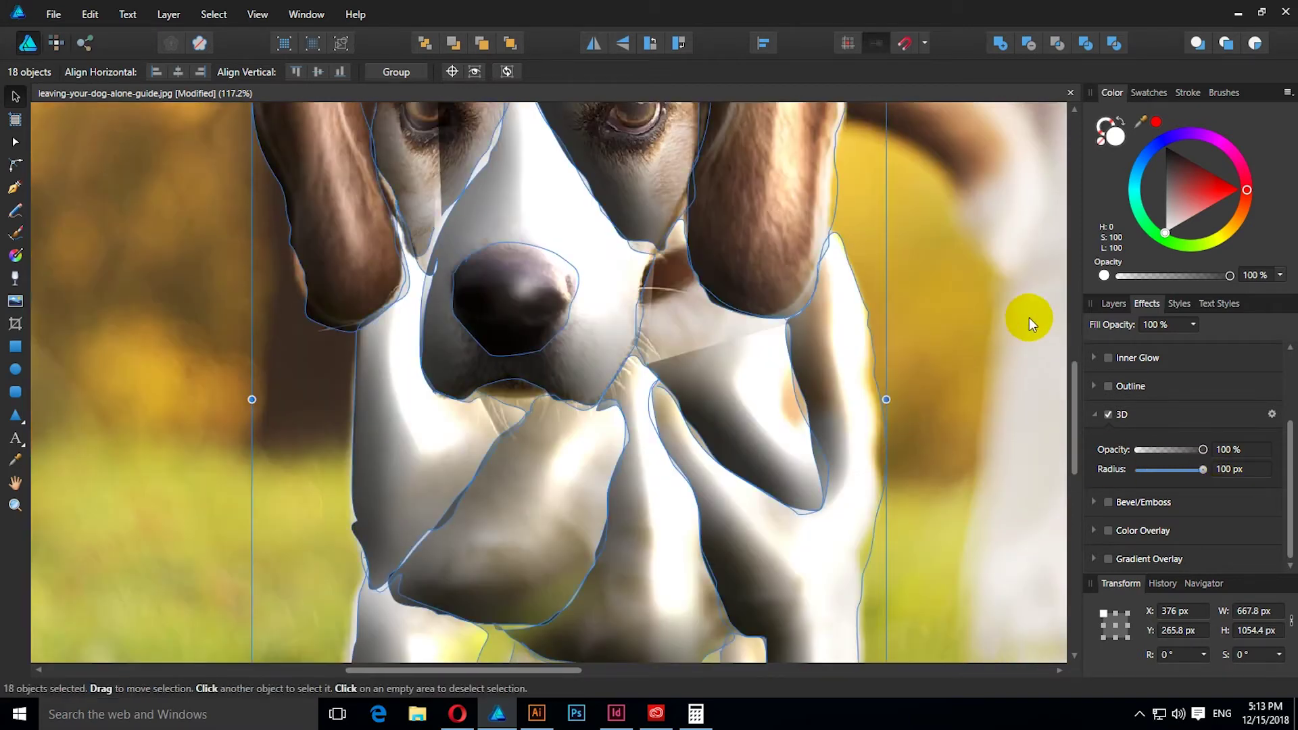
pyautogui.click(979, 272)
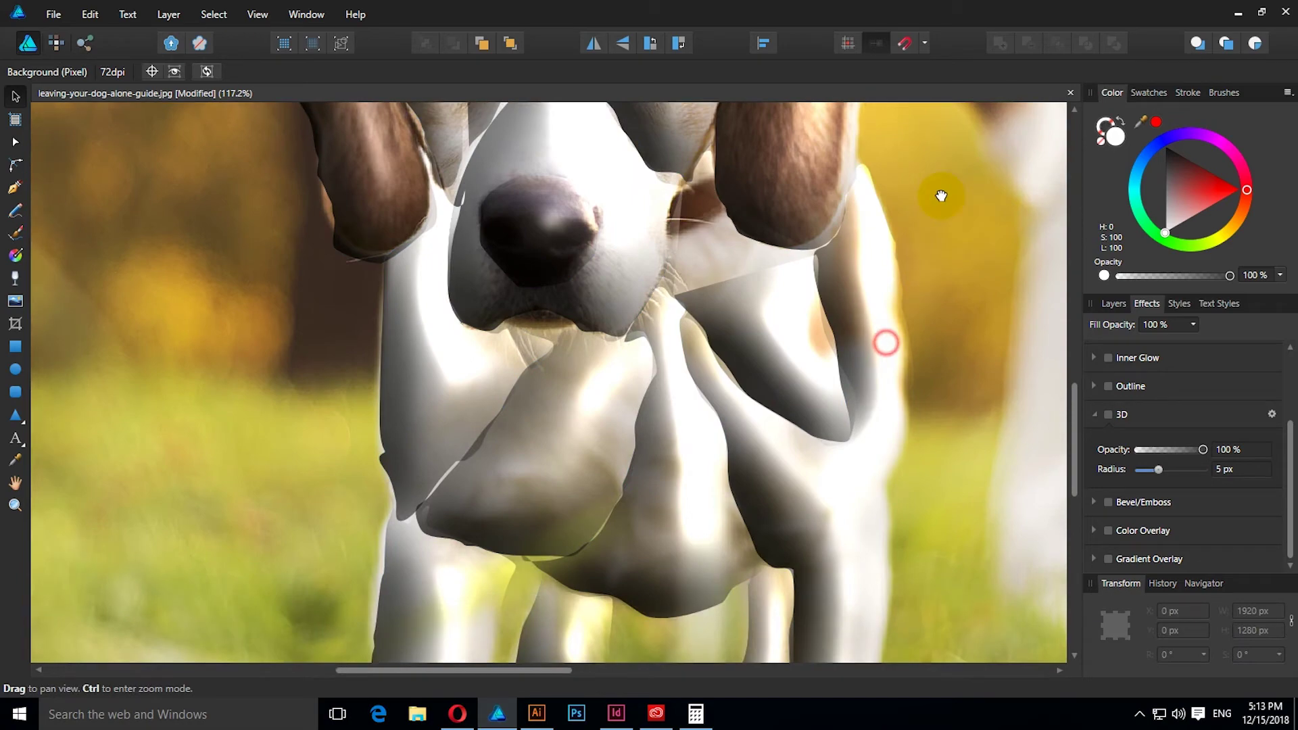
pyautogui.moveTo(881, 349)
pyautogui.mouseDown()
pyautogui.moveTo(942, 192)
pyautogui.moveTo(830, 405)
pyautogui.mouseUp()
pyautogui.scroll(-5, 943, 192)
pyautogui.scroll(3, 829, 404)
pyautogui.scroll(3, 826, 387)
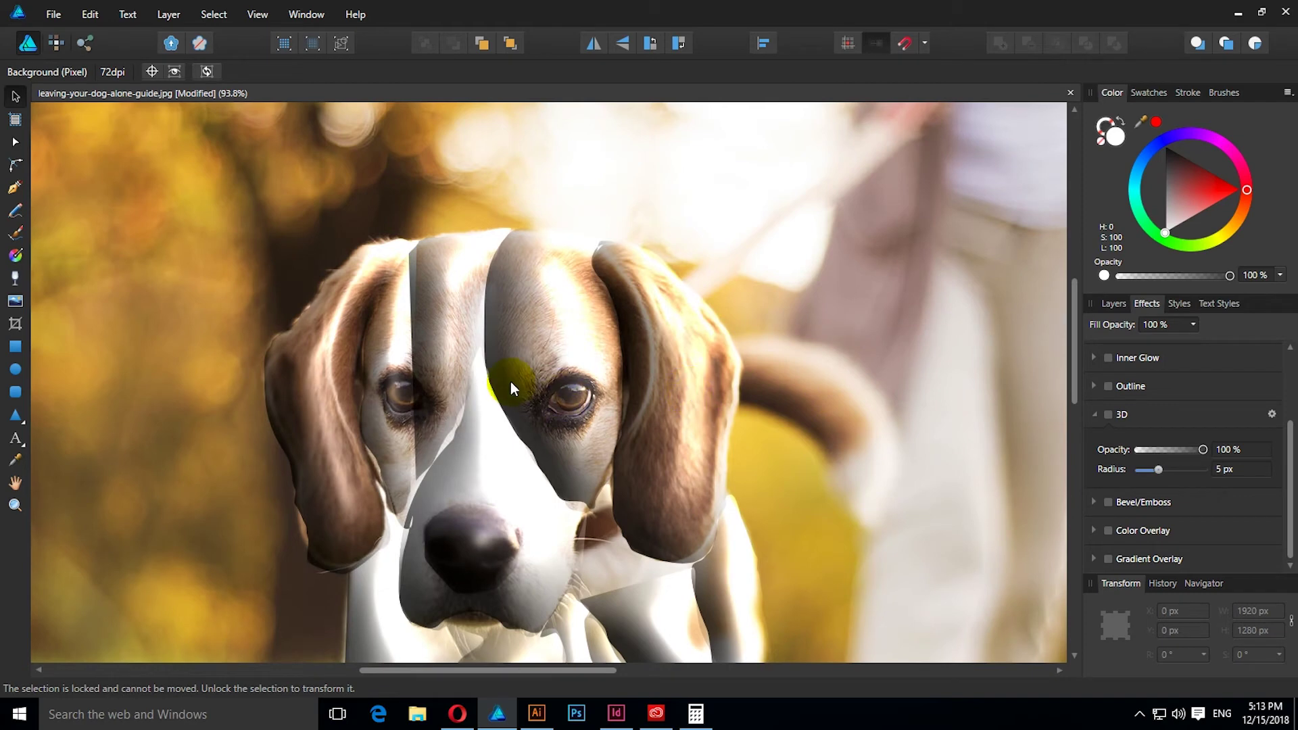
pyautogui.click(539, 365)
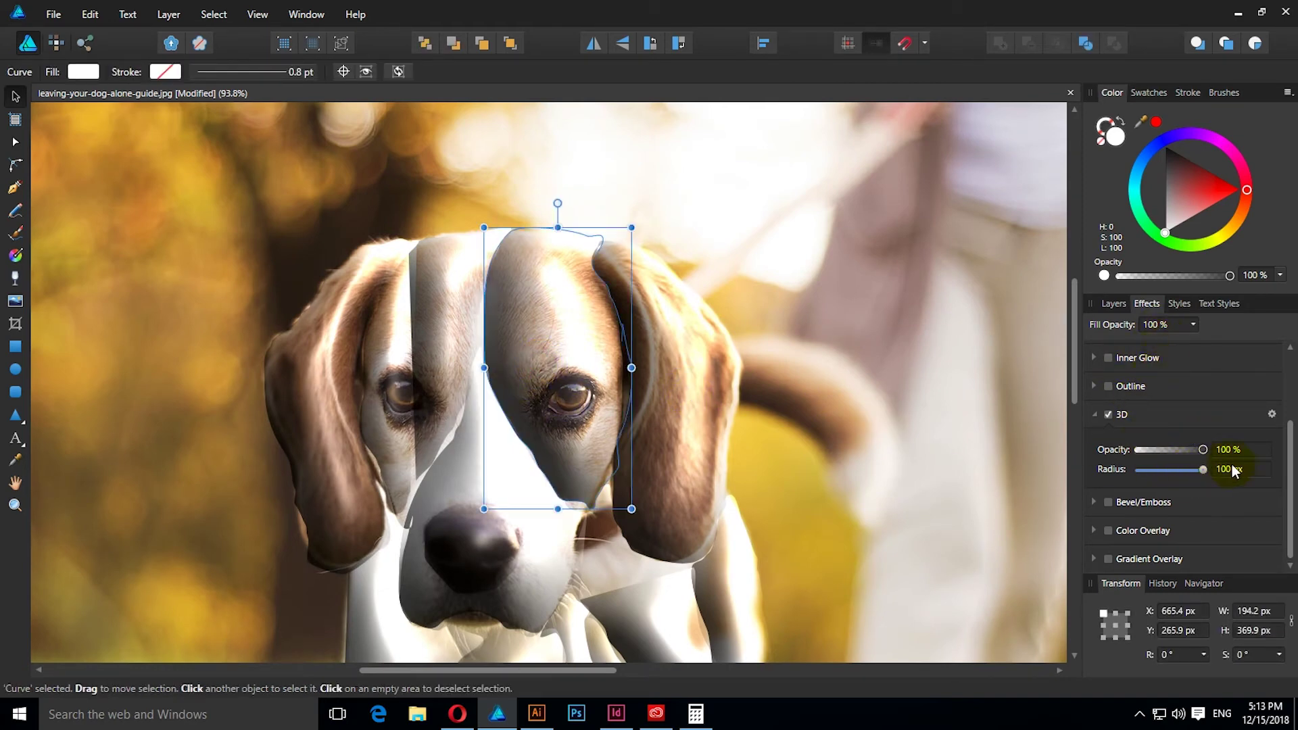
# Give the forehead curve a Gaussian Blur of about 24 px, scaling with the object.
pyautogui.click(1272, 415)
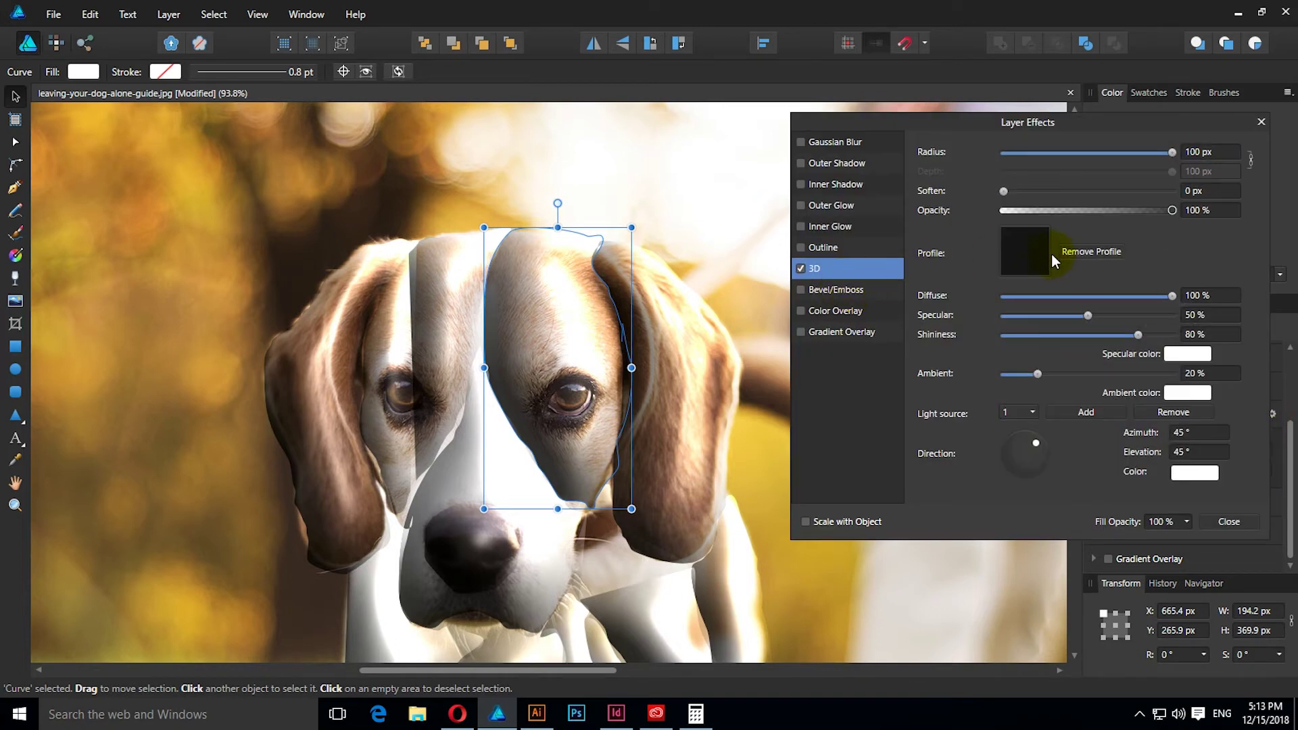
pyautogui.click(845, 143)
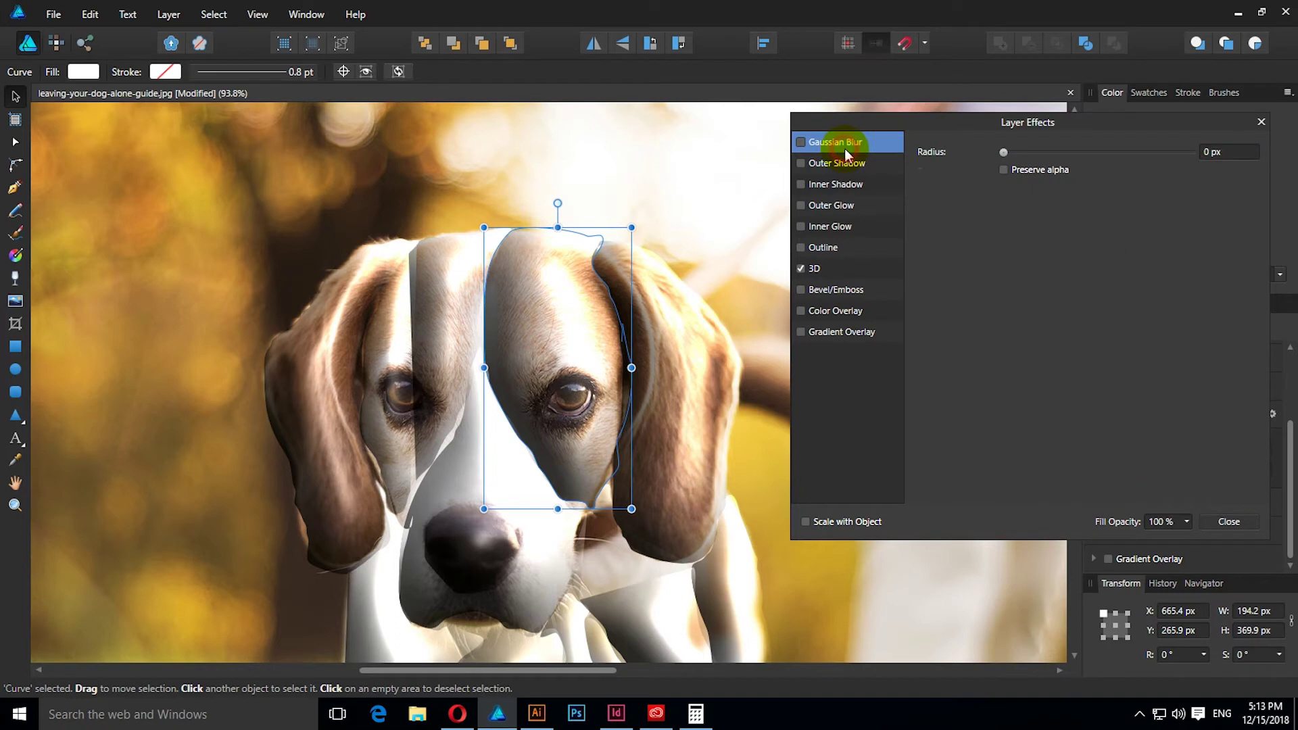
pyautogui.click(802, 143)
pyautogui.moveTo(1005, 152)
pyautogui.mouseDown()
pyautogui.moveTo(1178, 168)
pyautogui.moveTo(1164, 170)
pyautogui.mouseUp()
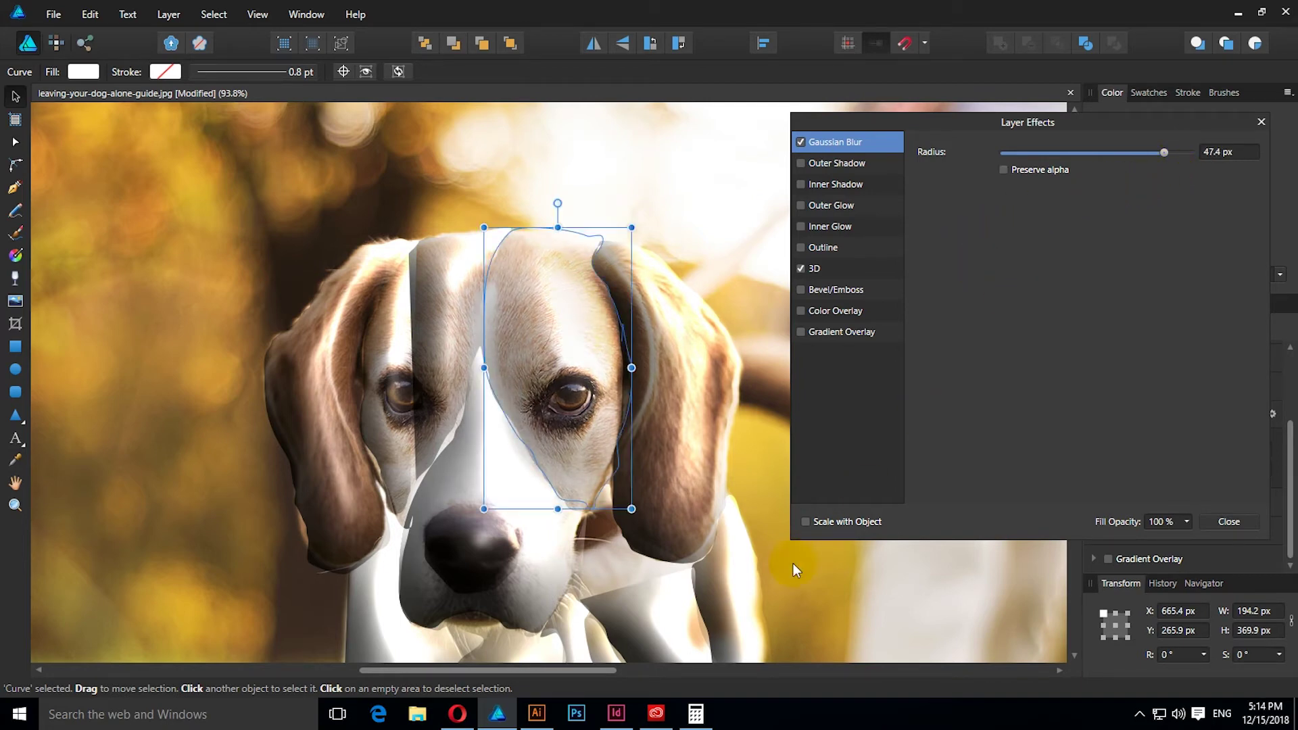
pyautogui.click(806, 521)
# Give the nose curve a Gaussian Blur of 22.3 px.
pyautogui.click(436, 502)
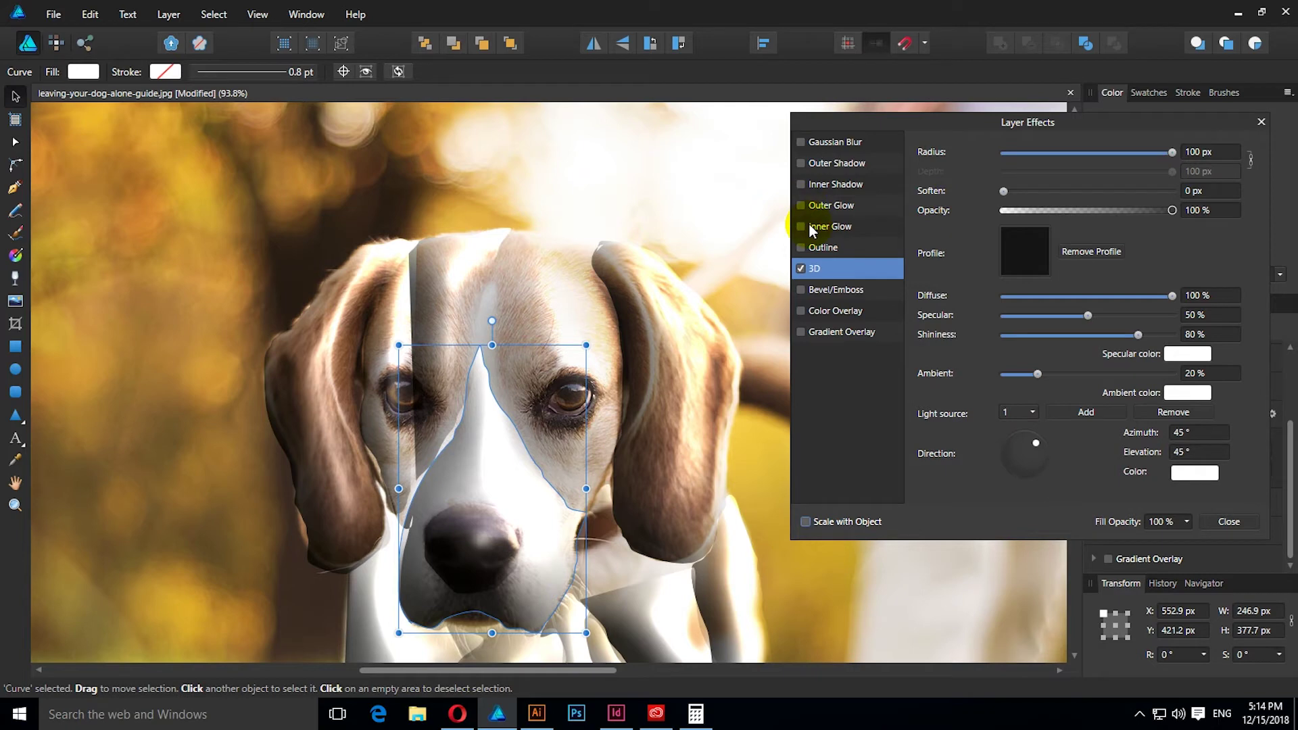
pyautogui.click(801, 141)
pyautogui.click(870, 143)
pyautogui.click(1008, 152)
pyautogui.moveTo(1032, 156); pyautogui.dragTo(1113, 154)
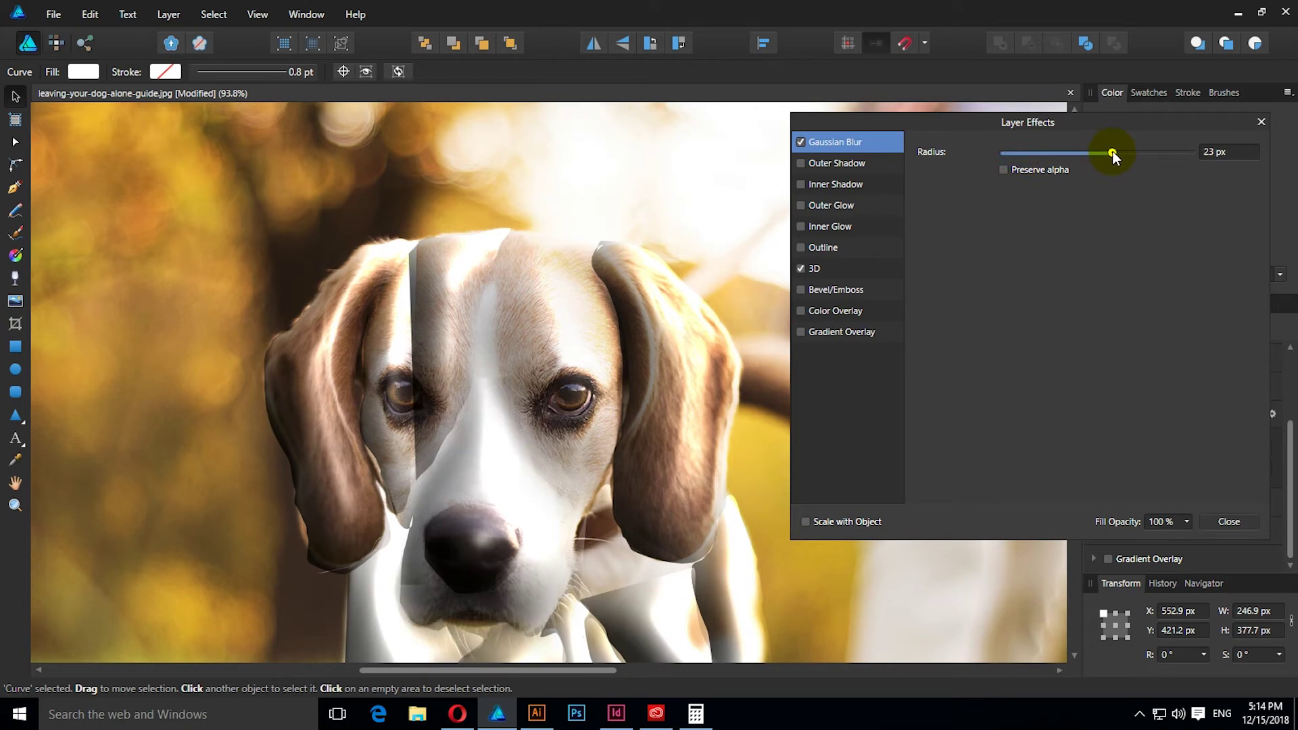
pyautogui.moveTo(1113, 151); pyautogui.dragTo(1110, 152)
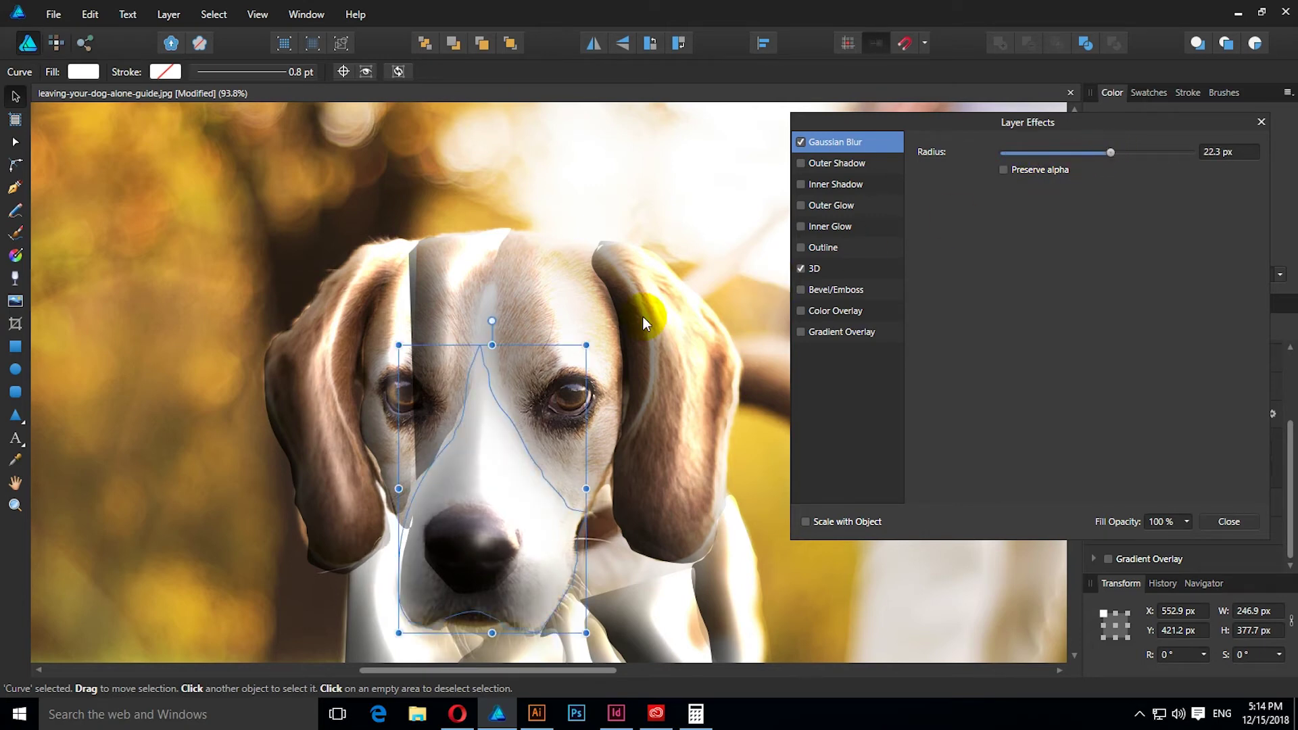
# Give the forehead piece on the face a Gaussian Blur of about 14 px.
pyautogui.click(470, 277)
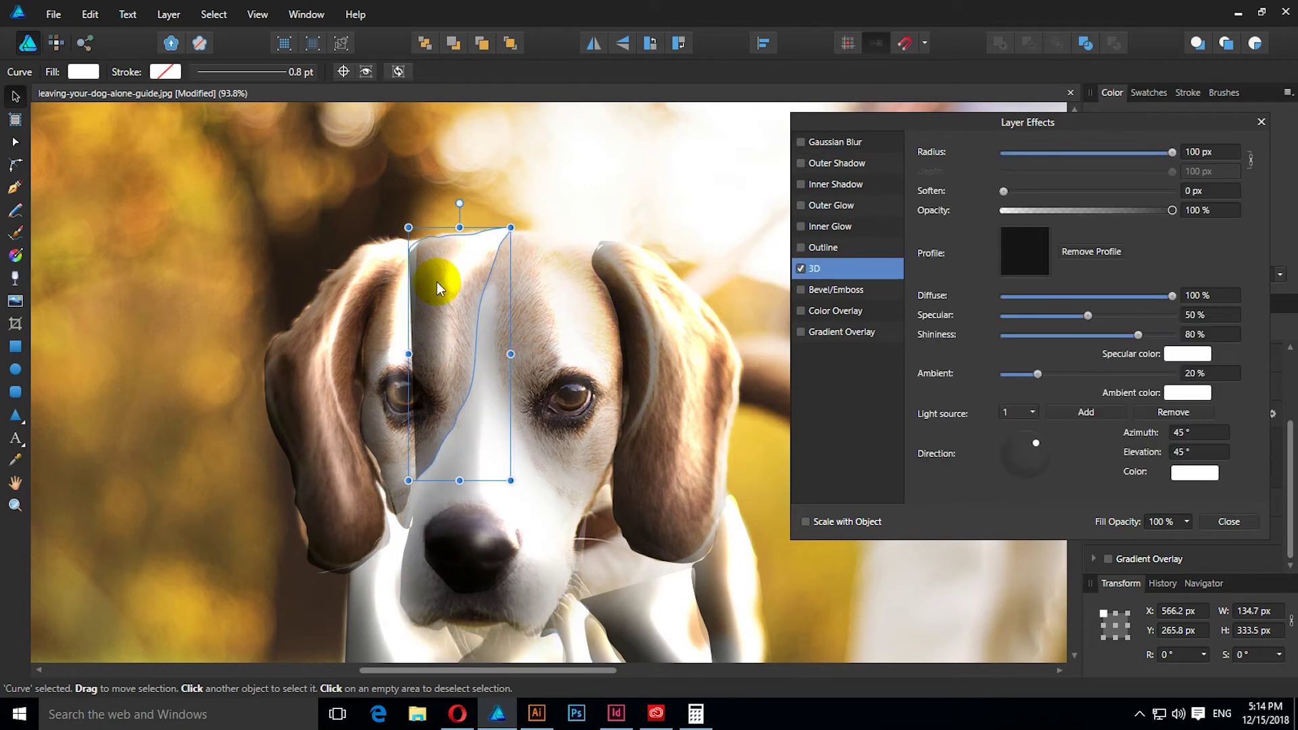
pyautogui.click(845, 142)
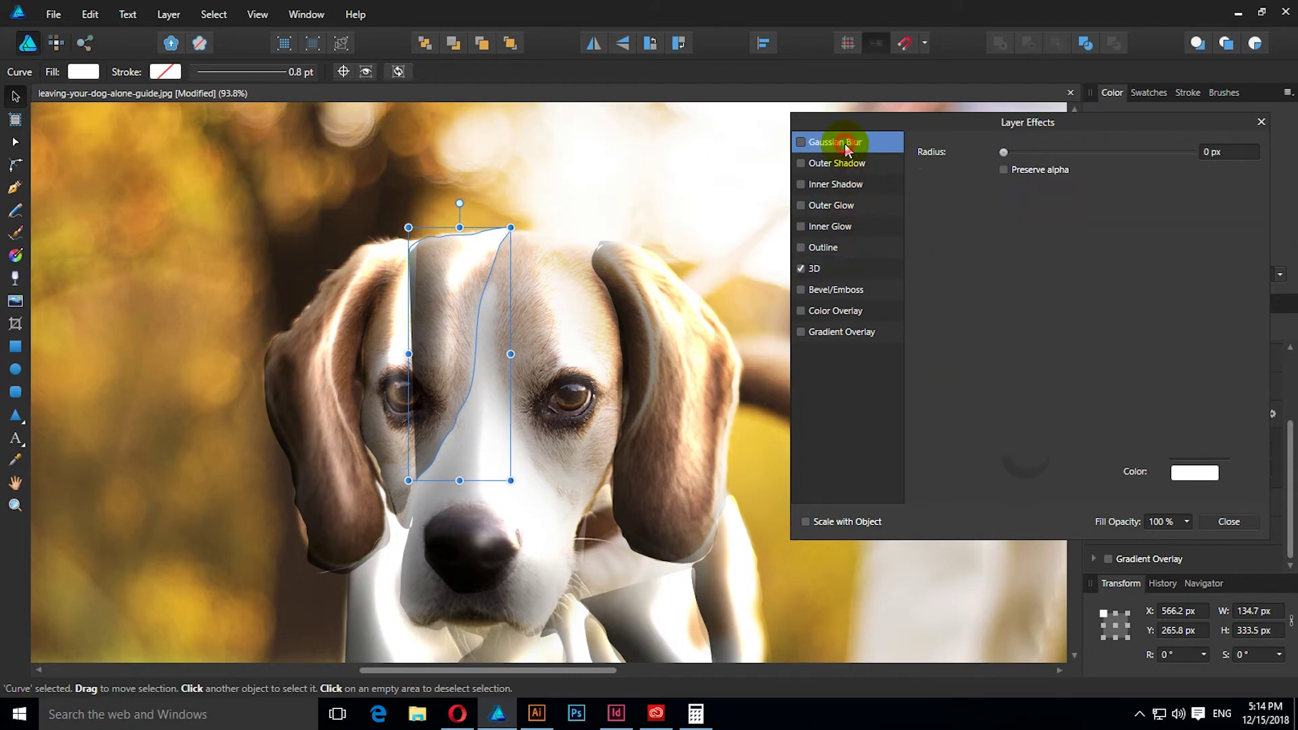
pyautogui.click(801, 140)
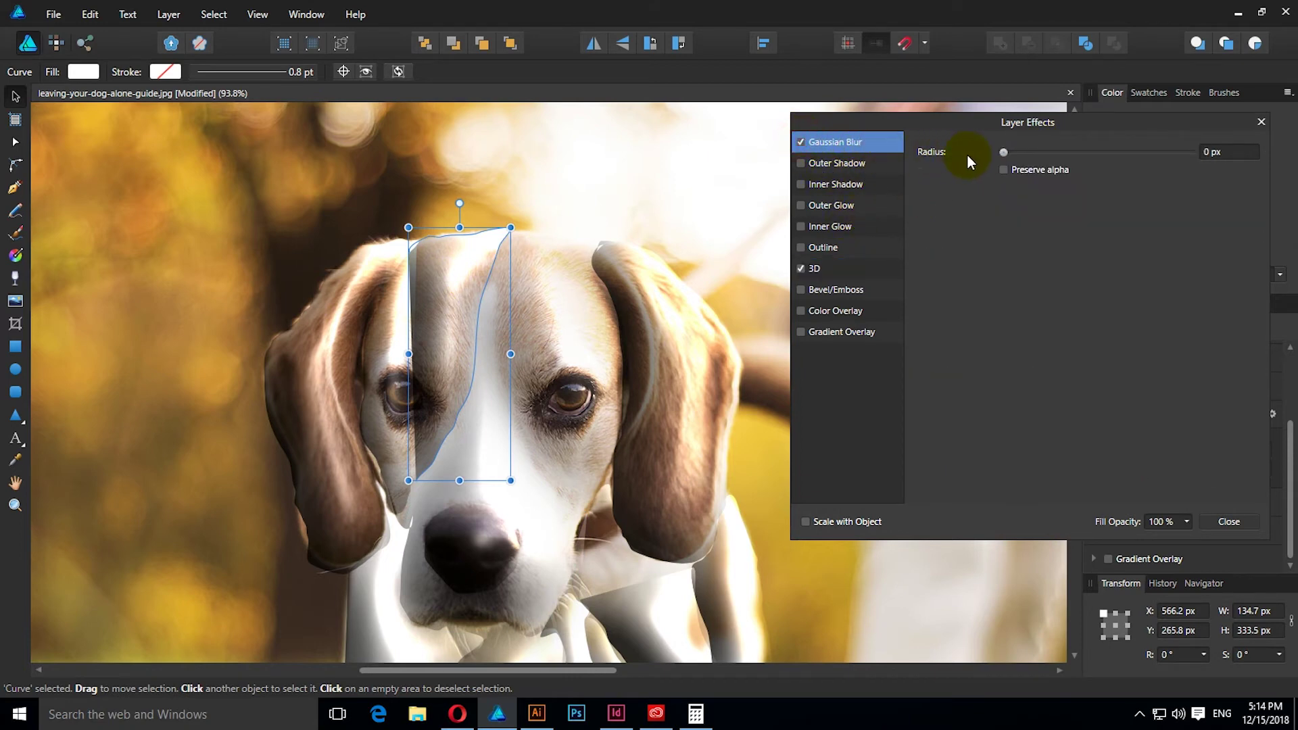
pyautogui.click(859, 269)
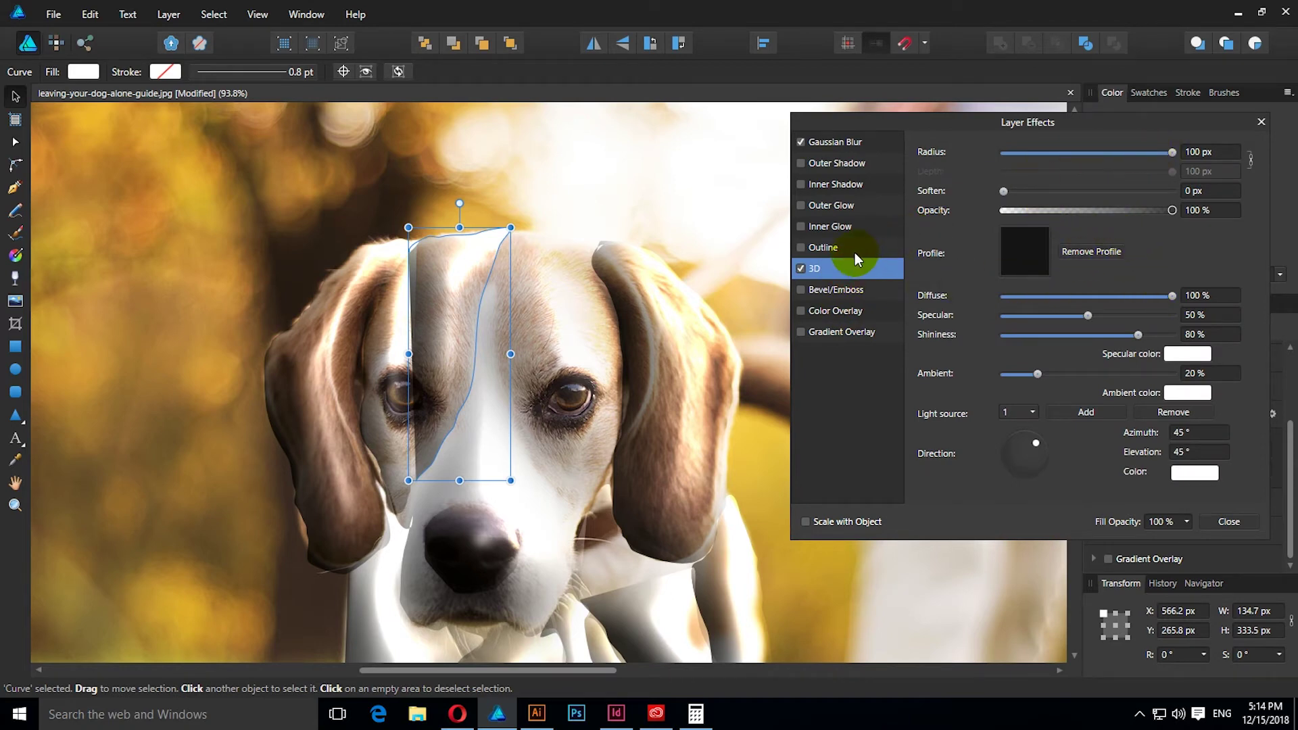
pyautogui.click(821, 142)
pyautogui.moveTo(1003, 155); pyautogui.dragTo(1106, 156)
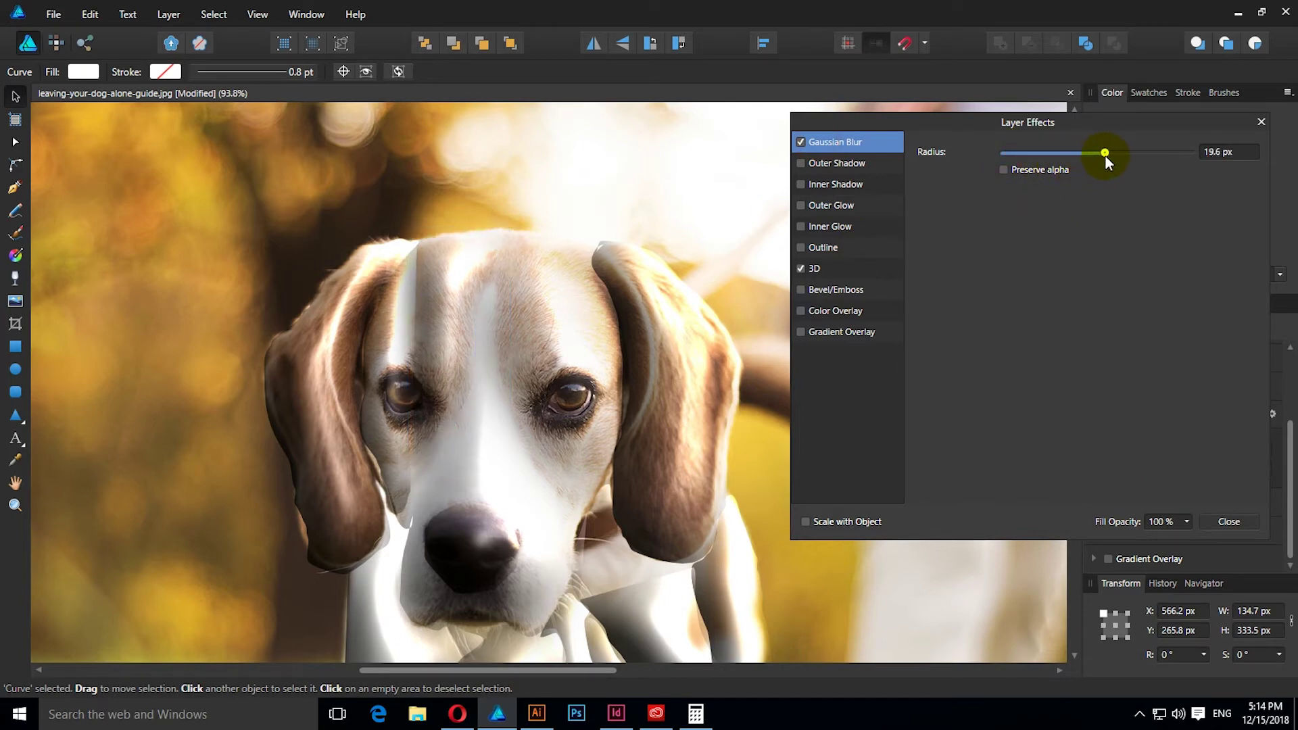
# Blur both left-ear curves, the larger one to about 28 px.
pyautogui.click(366, 340)
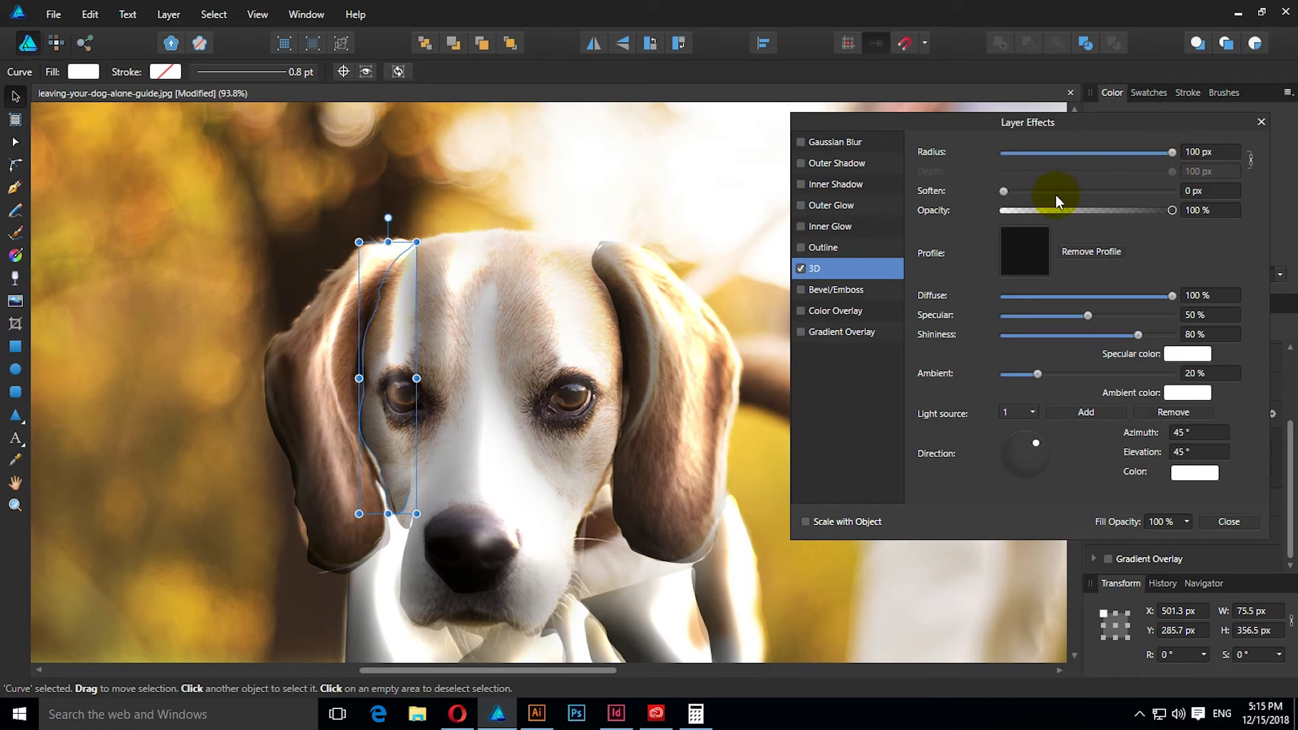
pyautogui.click(873, 150)
pyautogui.click(801, 141)
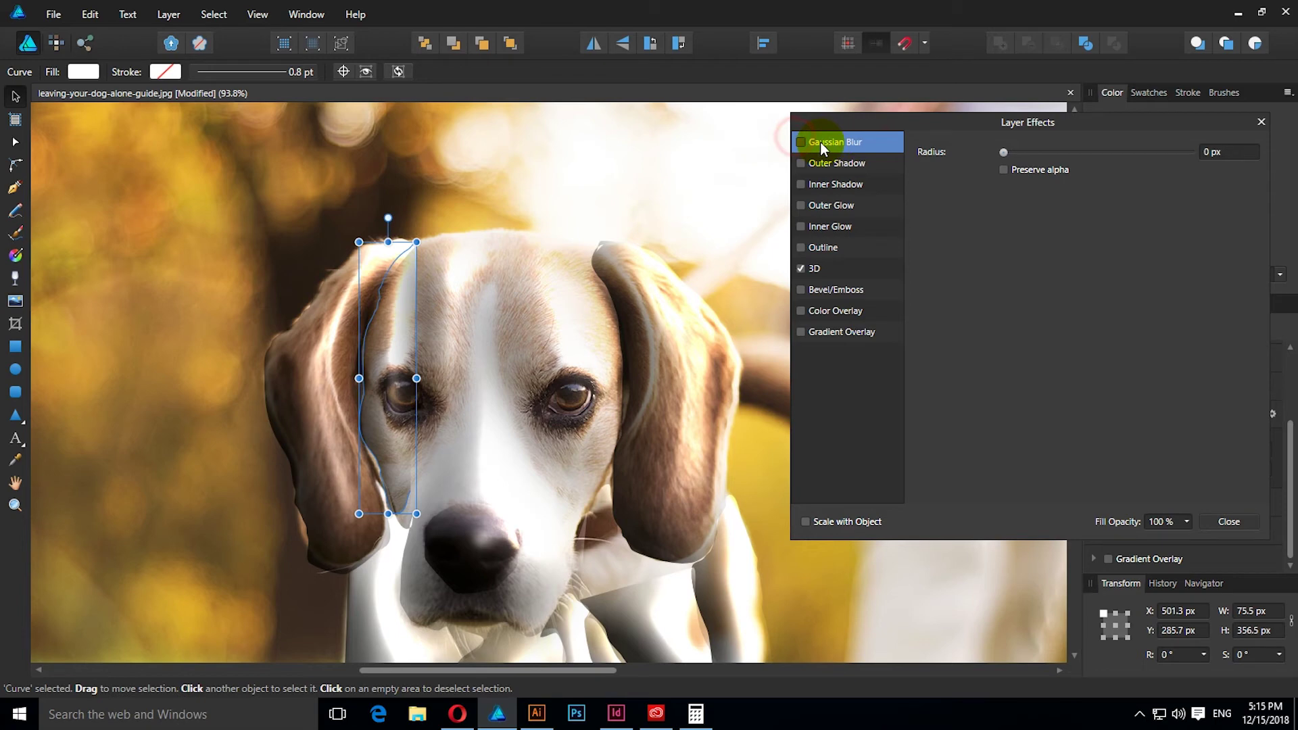
pyautogui.moveTo(1004, 151); pyautogui.dragTo(1116, 152)
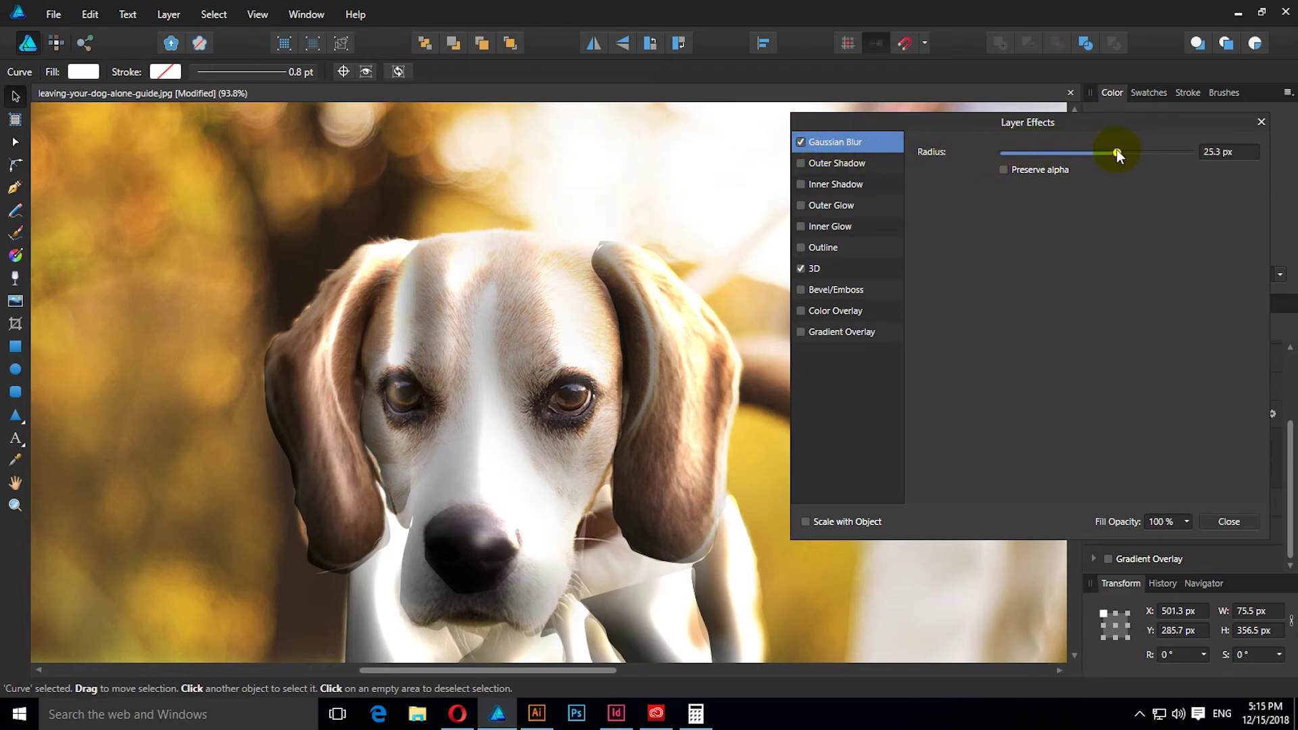
pyautogui.click(361, 294)
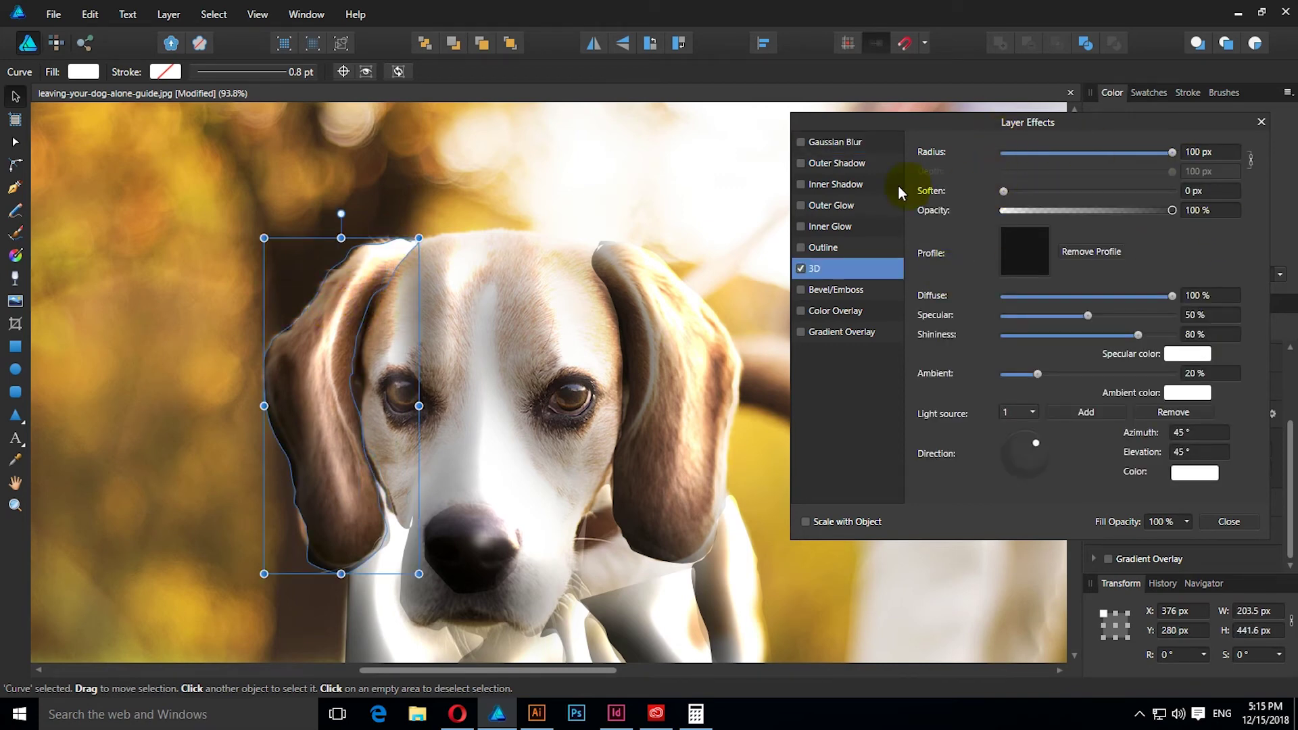
pyautogui.click(835, 142)
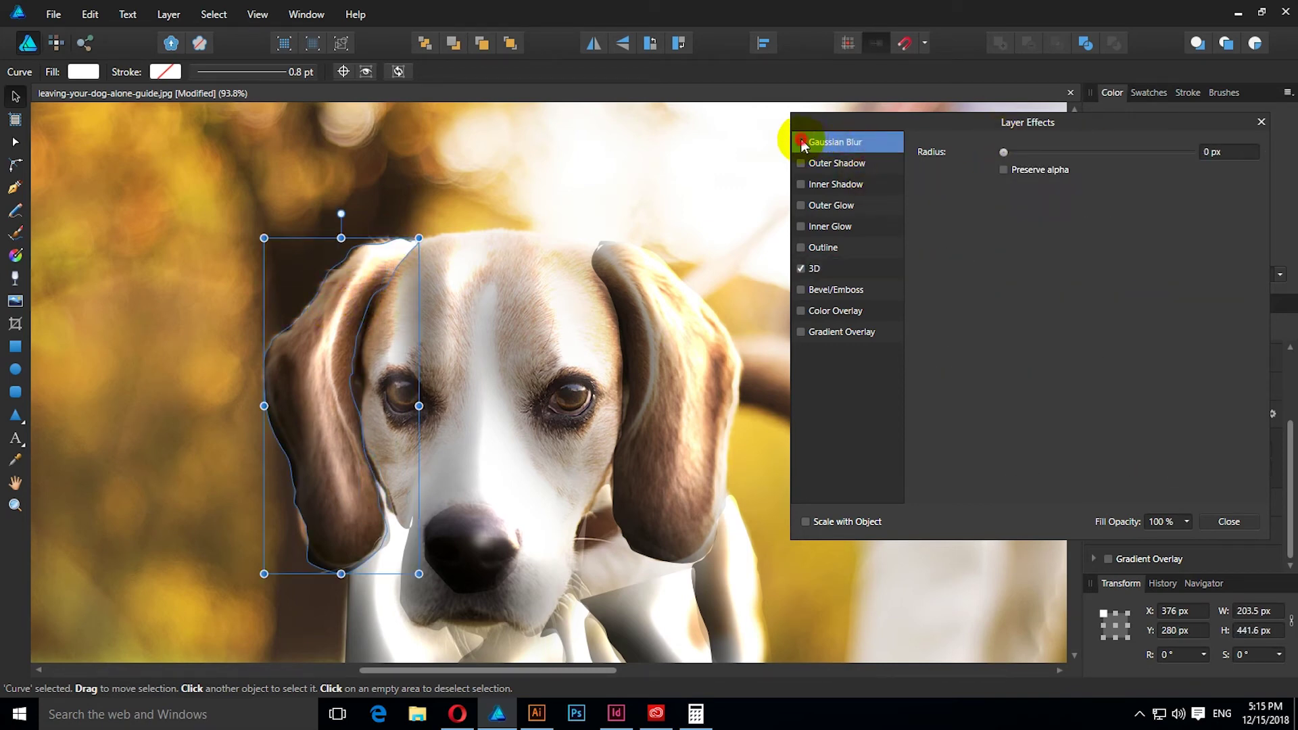
pyautogui.moveTo(1007, 155)
pyautogui.mouseDown()
pyautogui.moveTo(1142, 165)
pyautogui.moveTo(1124, 165)
pyautogui.mouseUp()
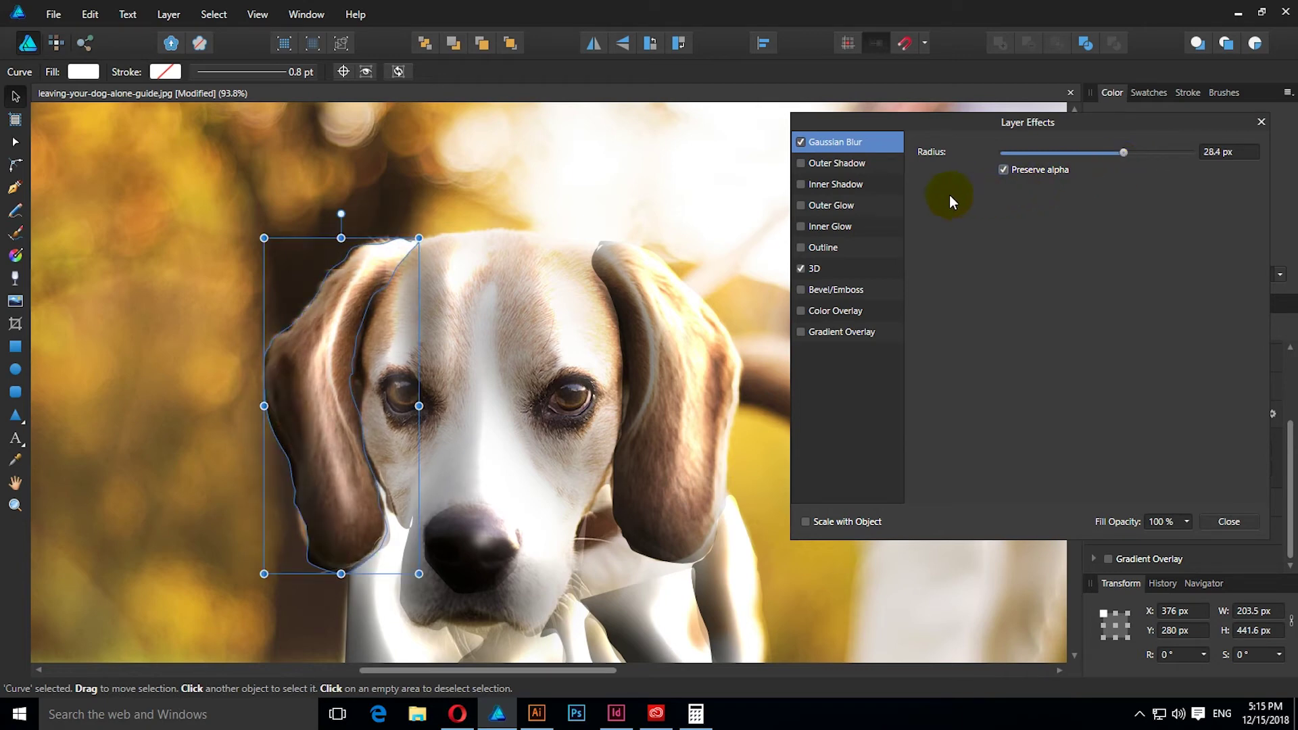
pyautogui.click(889, 266)
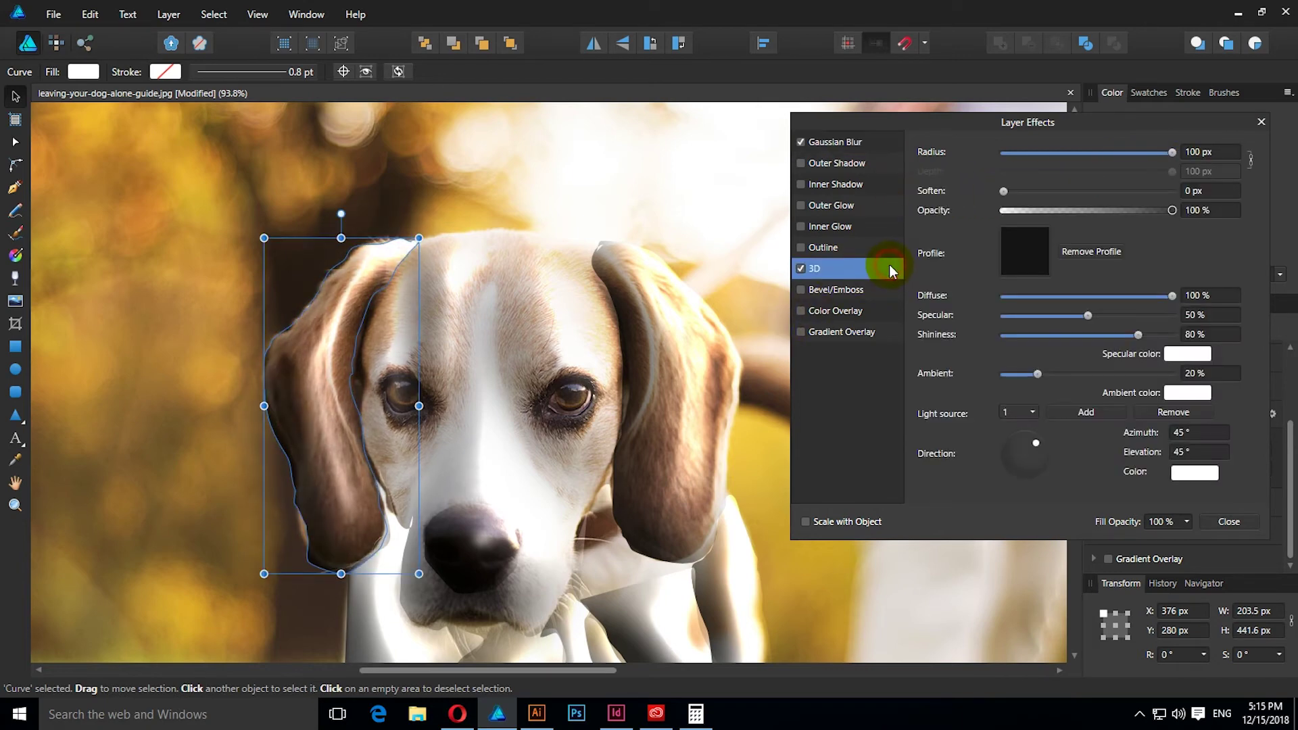
# Set the left-ear curve's 3D specular to 65% and shininess to 51%.
pyautogui.moveTo(1079, 312); pyautogui.dragTo(1154, 323)
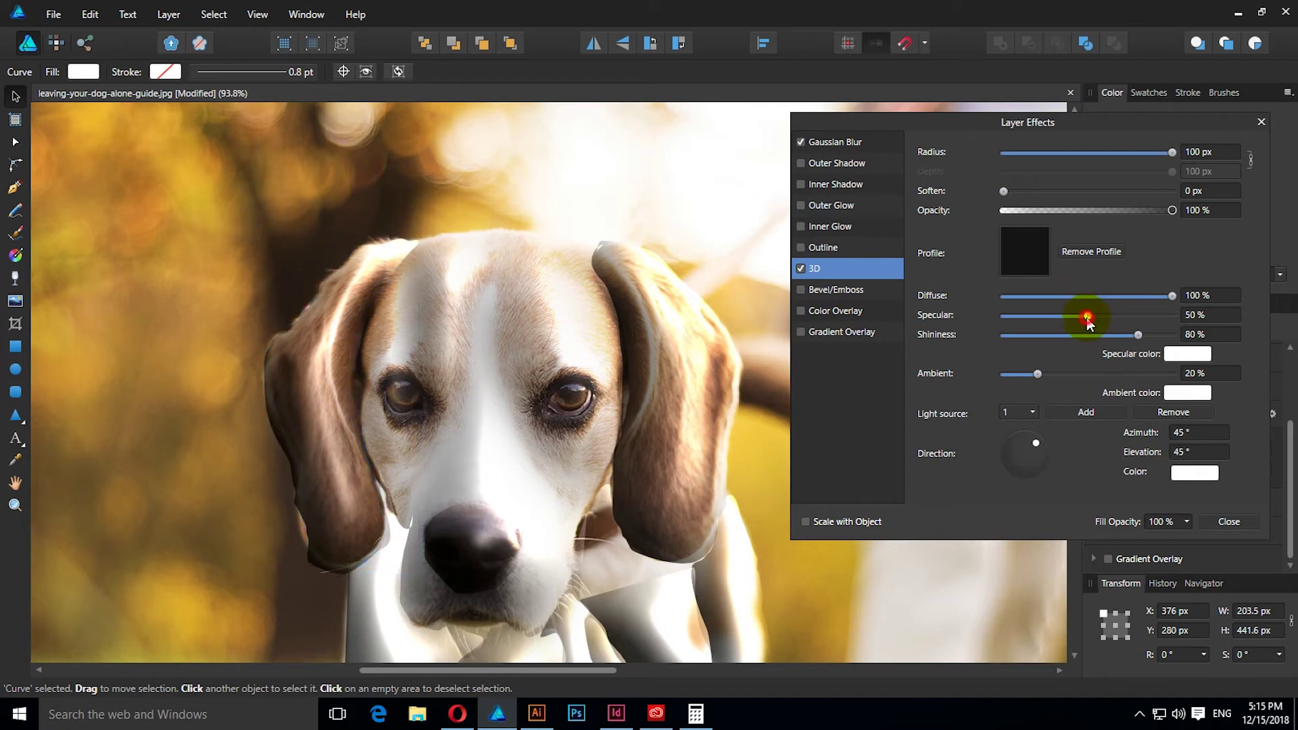
pyautogui.moveTo(1152, 316)
pyautogui.mouseDown()
pyautogui.moveTo(1008, 315)
pyautogui.moveTo(1110, 322)
pyautogui.mouseUp()
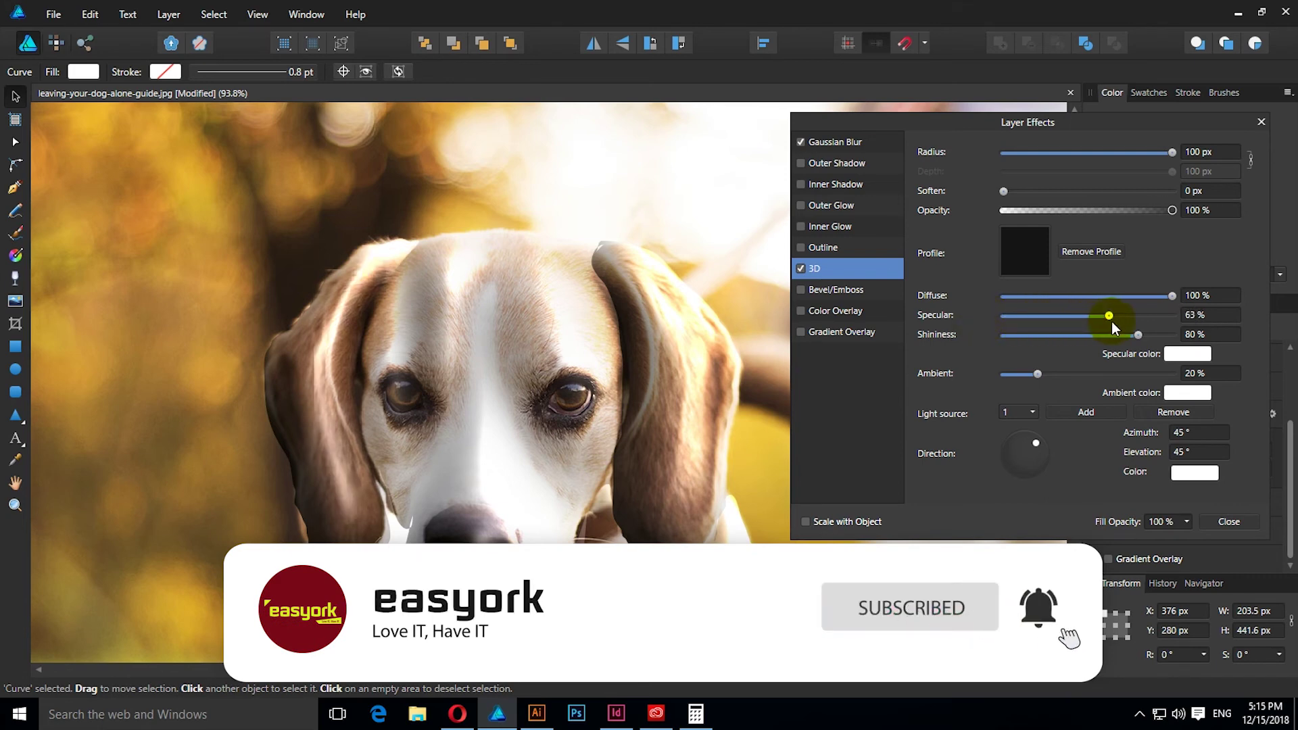
pyautogui.moveTo(1139, 335)
pyautogui.mouseDown()
pyautogui.moveTo(1051, 335)
pyautogui.moveTo(1090, 352)
pyautogui.mouseUp()
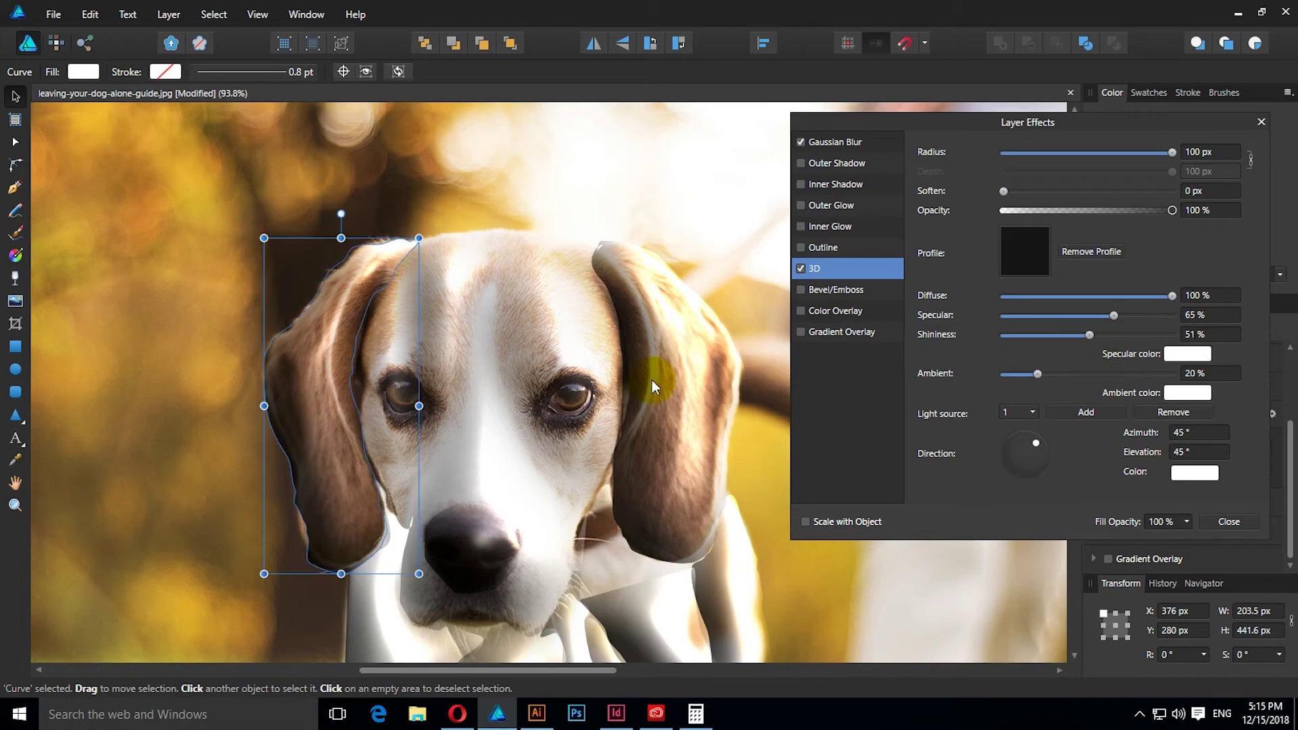
# Zoom out and pan down to bring the dog's chest and legs into view.
pyautogui.moveTo(601, 353)
pyautogui.mouseDown()
pyautogui.moveTo(617, 209)
pyautogui.moveTo(604, 215)
pyautogui.mouseUp()
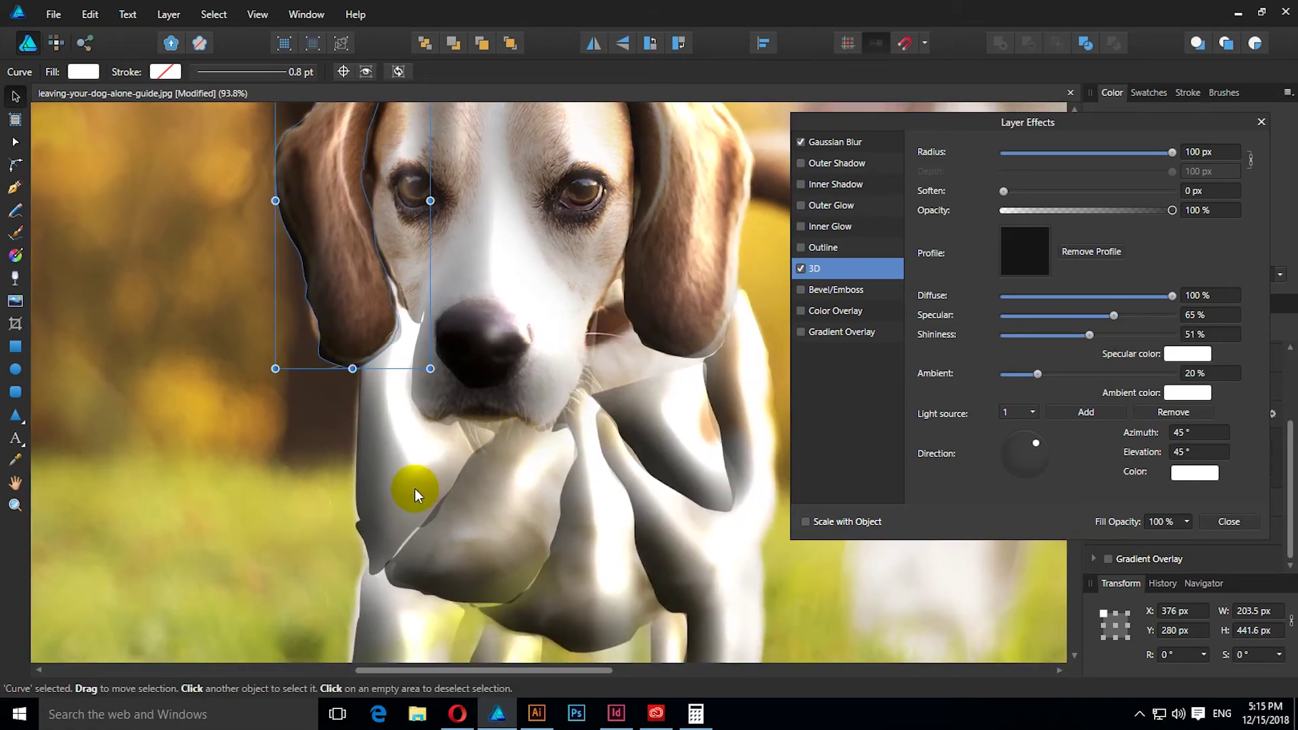
pyautogui.scroll(-3, 521, 453)
pyautogui.scroll(-2, 525, 444)
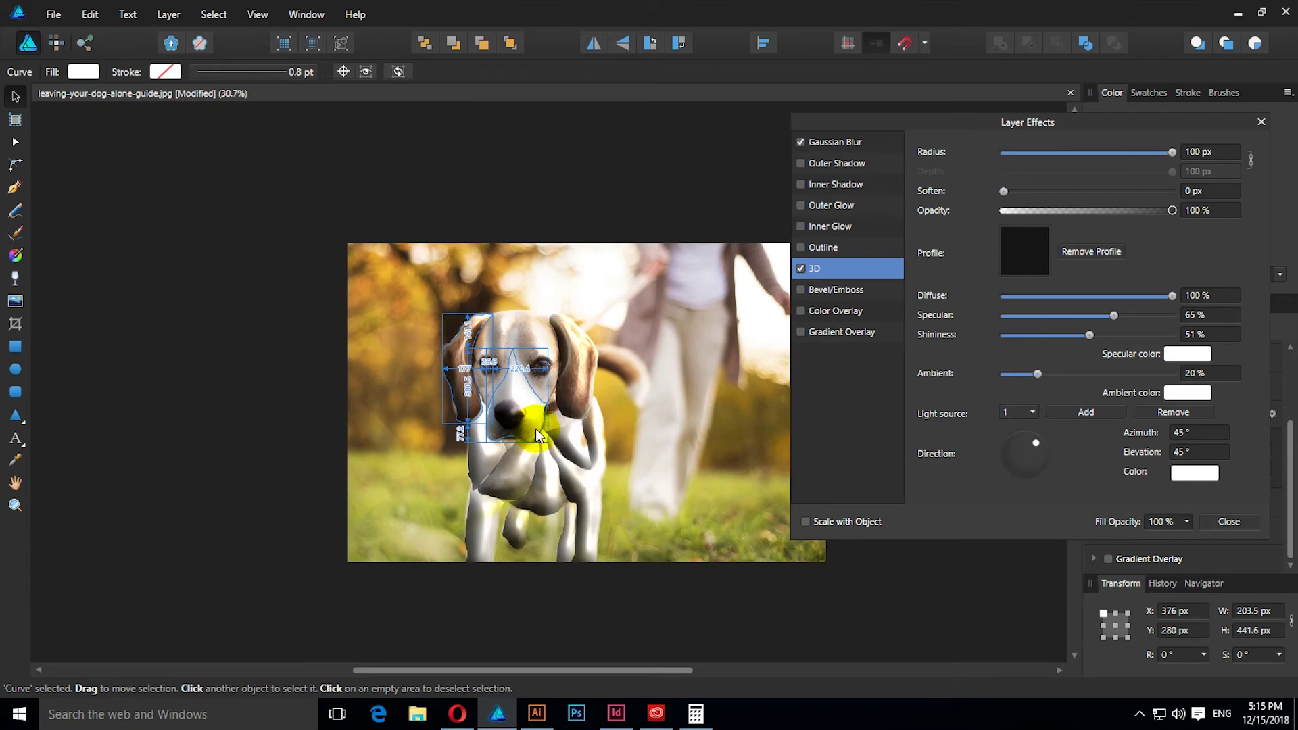
pyautogui.click(667, 445)
pyautogui.scroll(2, 335, 376)
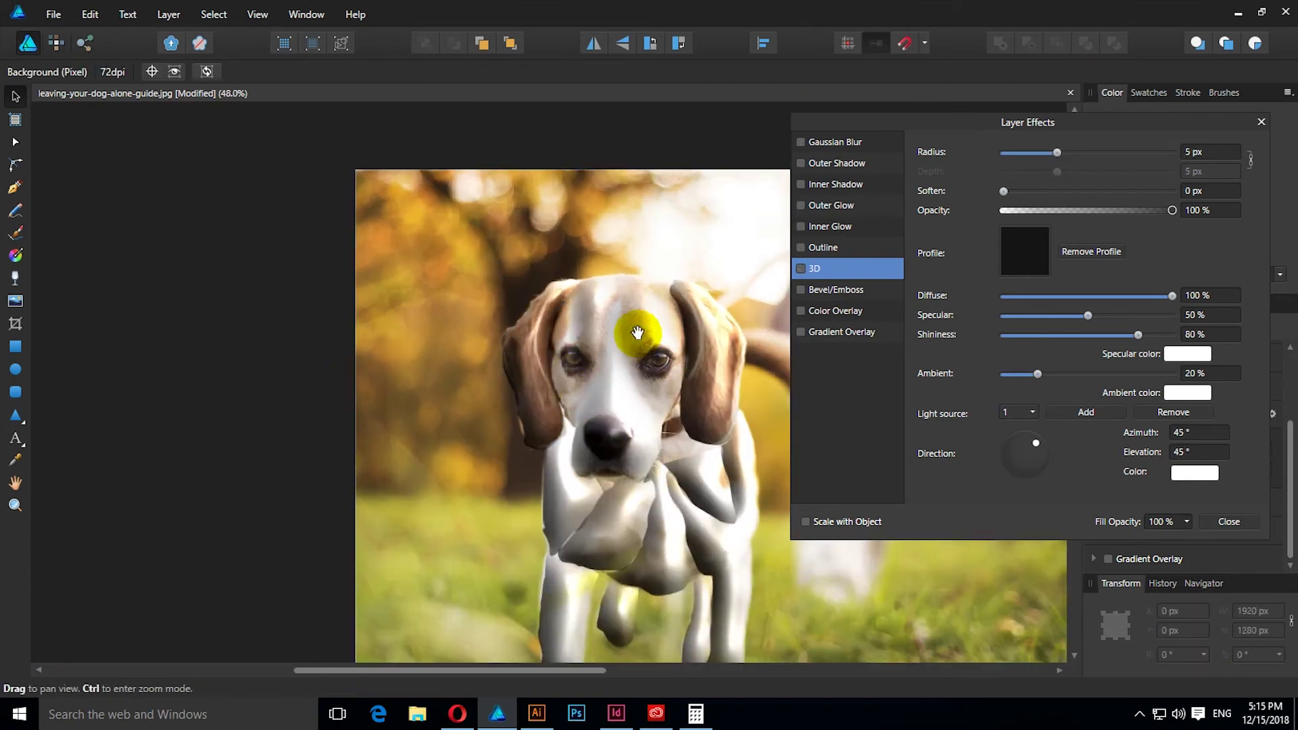
pyautogui.moveTo(533, 321); pyautogui.dragTo(400, 329)
pyautogui.scroll(3, 416, 429)
pyautogui.moveTo(537, 565); pyautogui.dragTo(538, 369)
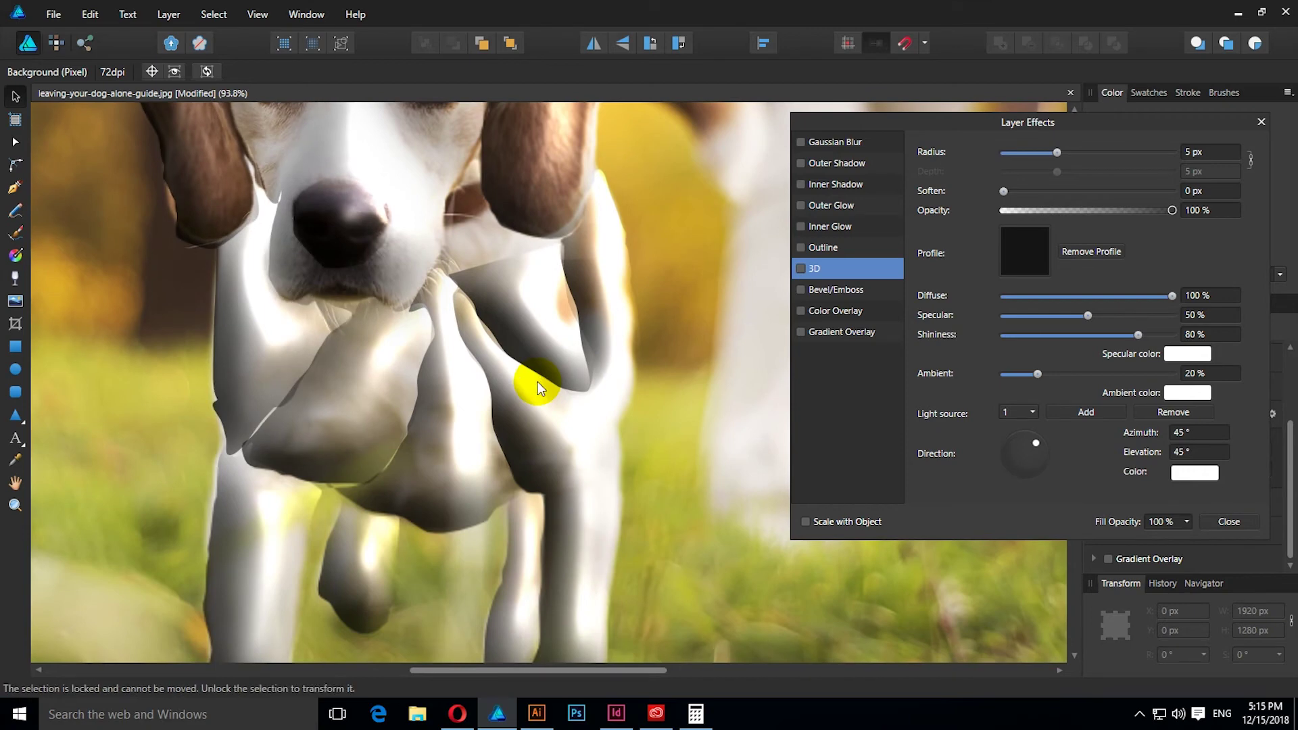
# Give the front-leg curve a Gaussian Blur of about 22 px.
pyautogui.click(618, 319)
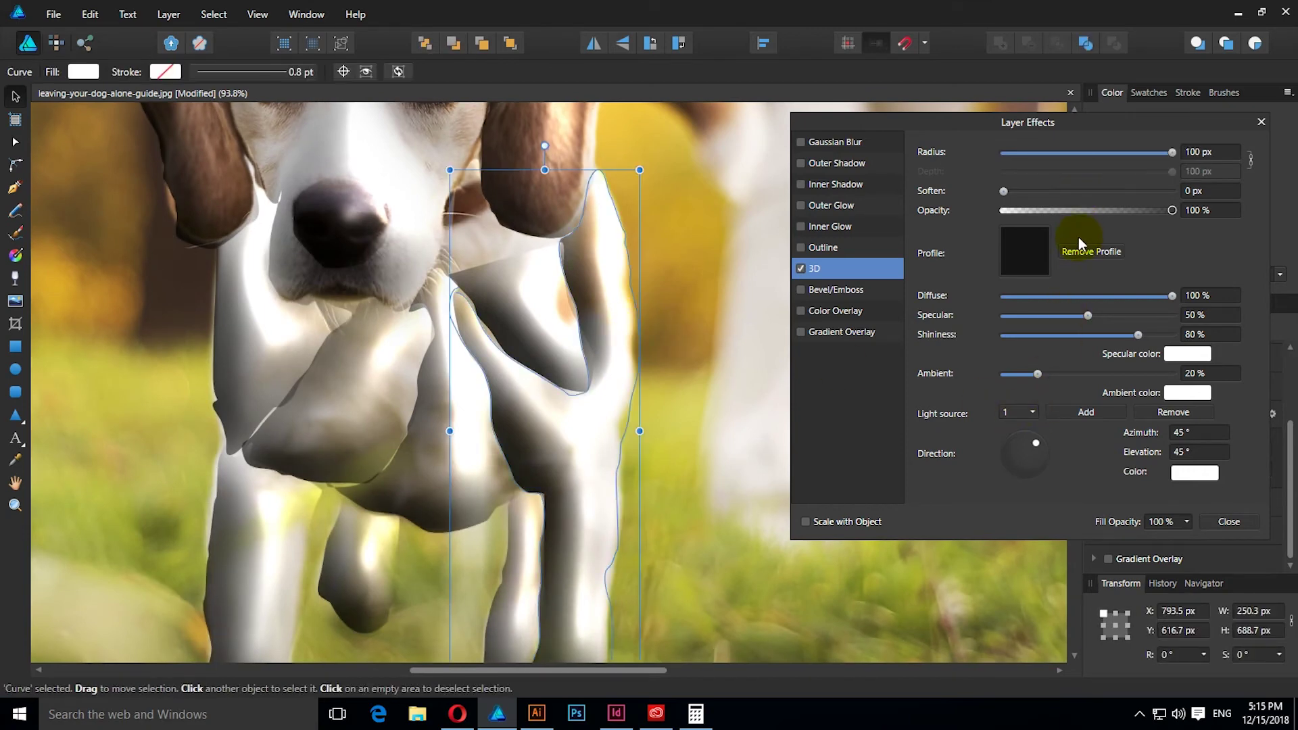
pyautogui.click(837, 164)
pyautogui.click(812, 143)
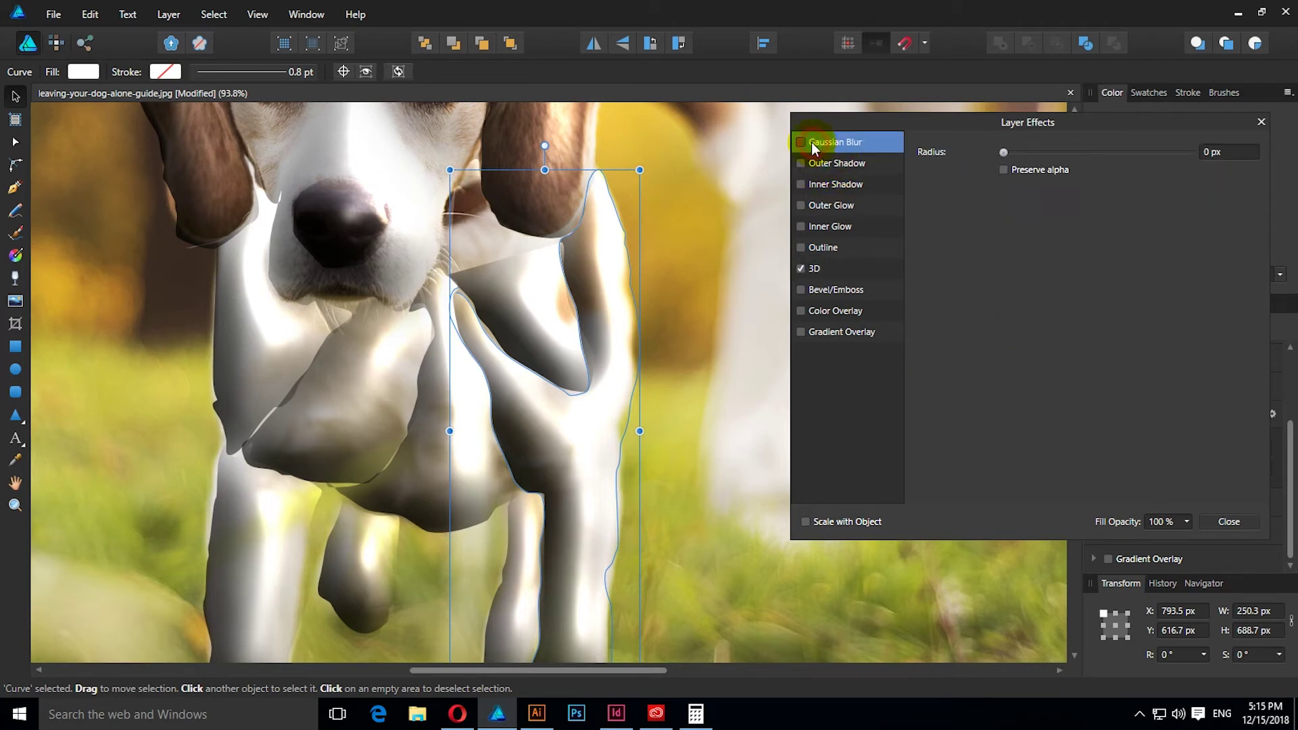
pyautogui.click(802, 142)
pyautogui.moveTo(1000, 160); pyautogui.dragTo(1110, 154)
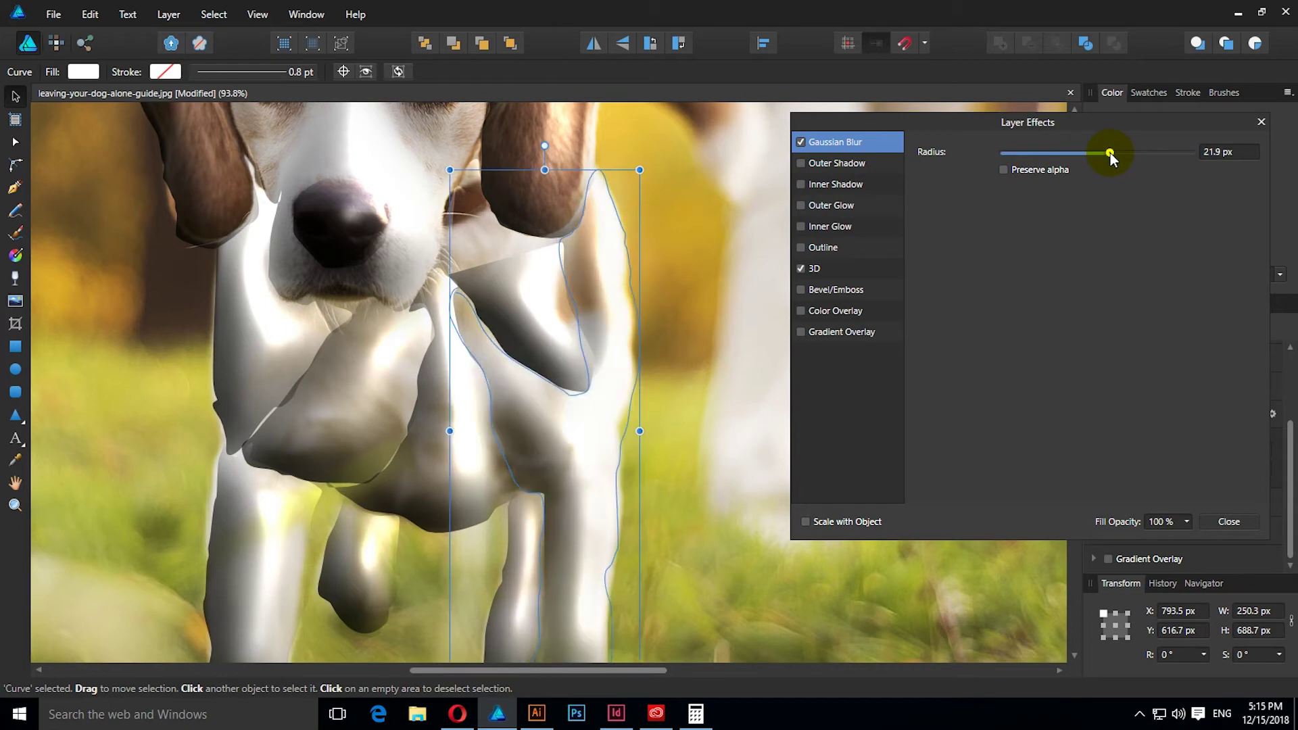
# Give the chest curve a light Gaussian Blur of about 18.5 px.
pyautogui.moveTo(688, 479)
pyautogui.mouseDown()
pyautogui.moveTo(719, 287)
pyautogui.moveTo(725, 372)
pyautogui.mouseUp()
pyautogui.click(503, 348)
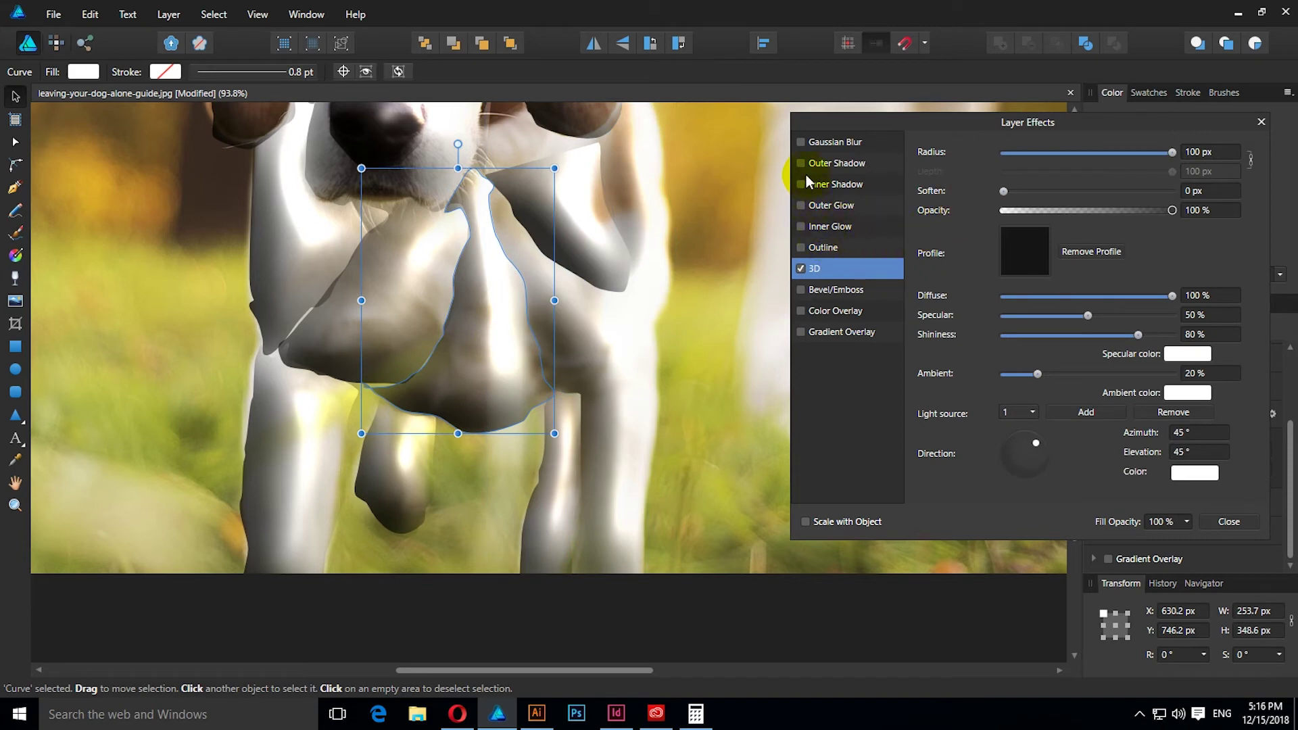
pyautogui.click(846, 144)
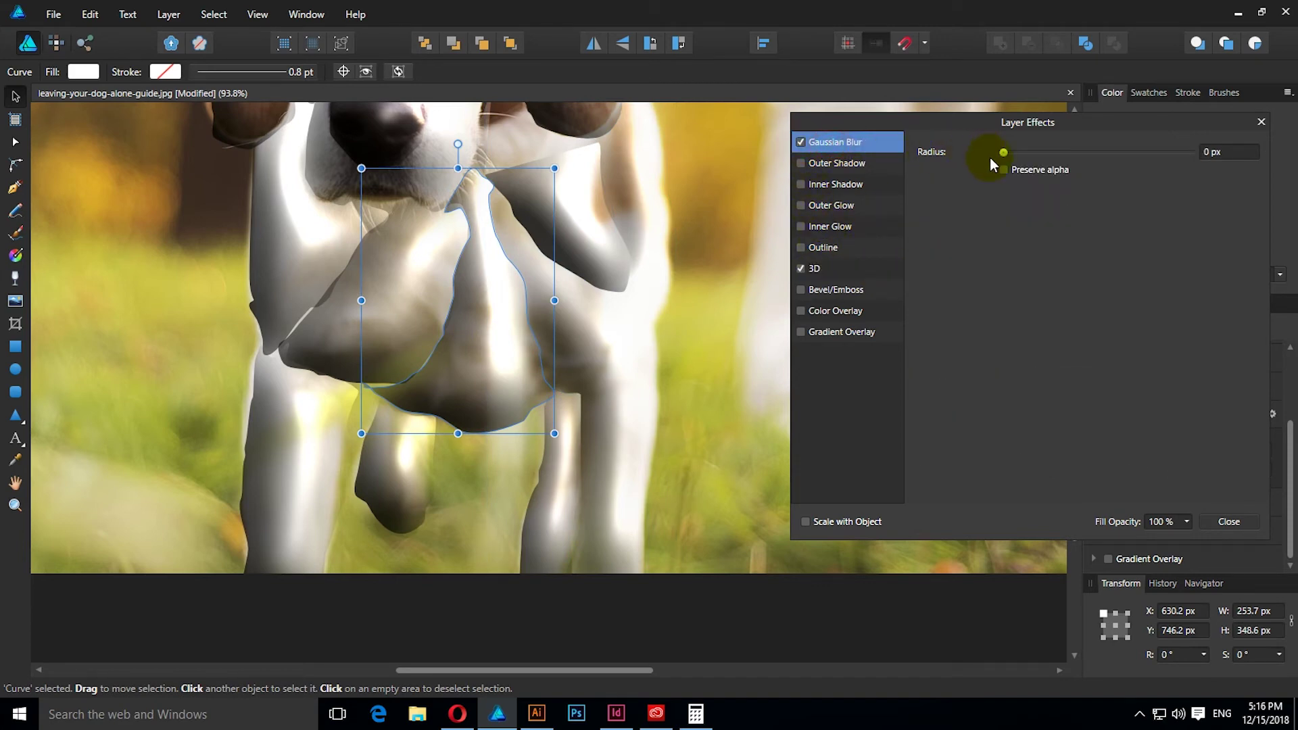
pyautogui.moveTo(1008, 153)
pyautogui.mouseDown()
pyautogui.moveTo(1125, 153)
pyautogui.moveTo(1053, 153)
pyautogui.mouseUp()
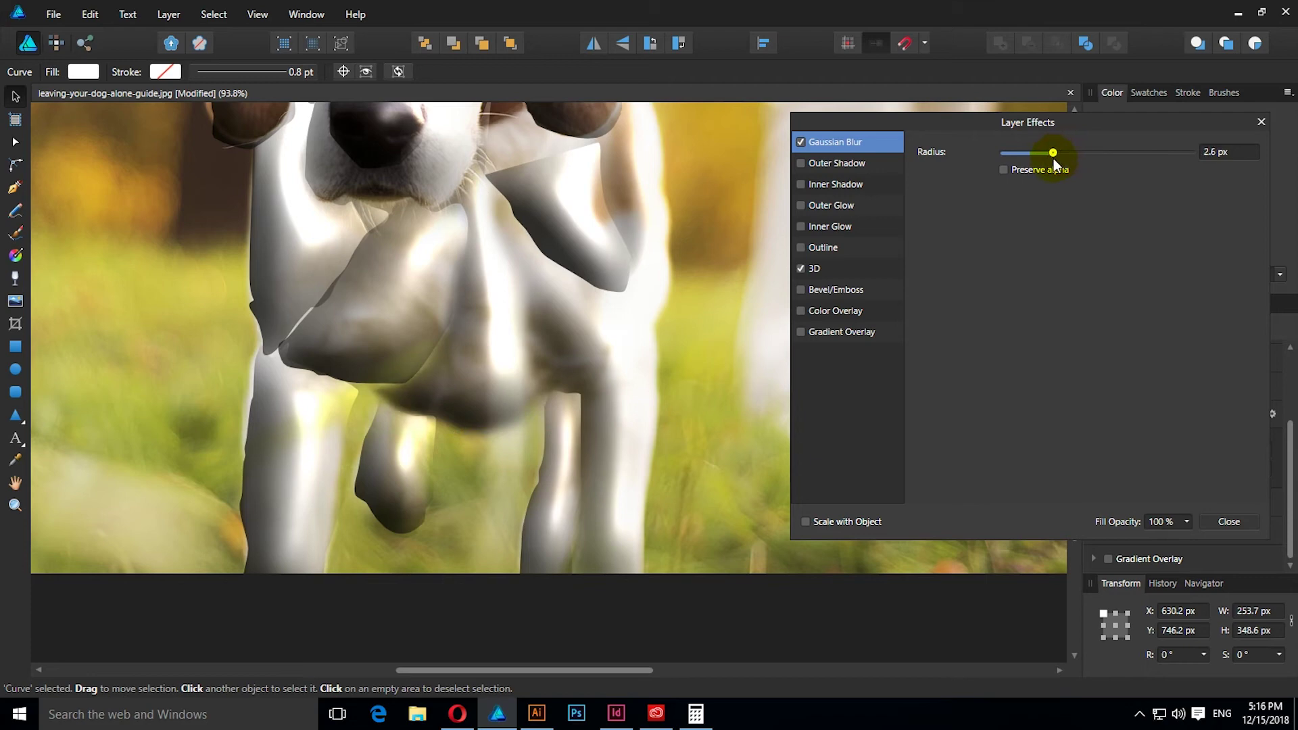
pyautogui.click(478, 350)
# Add a Gaussian Blur of about 12 px to another body curve.
pyautogui.click(561, 347)
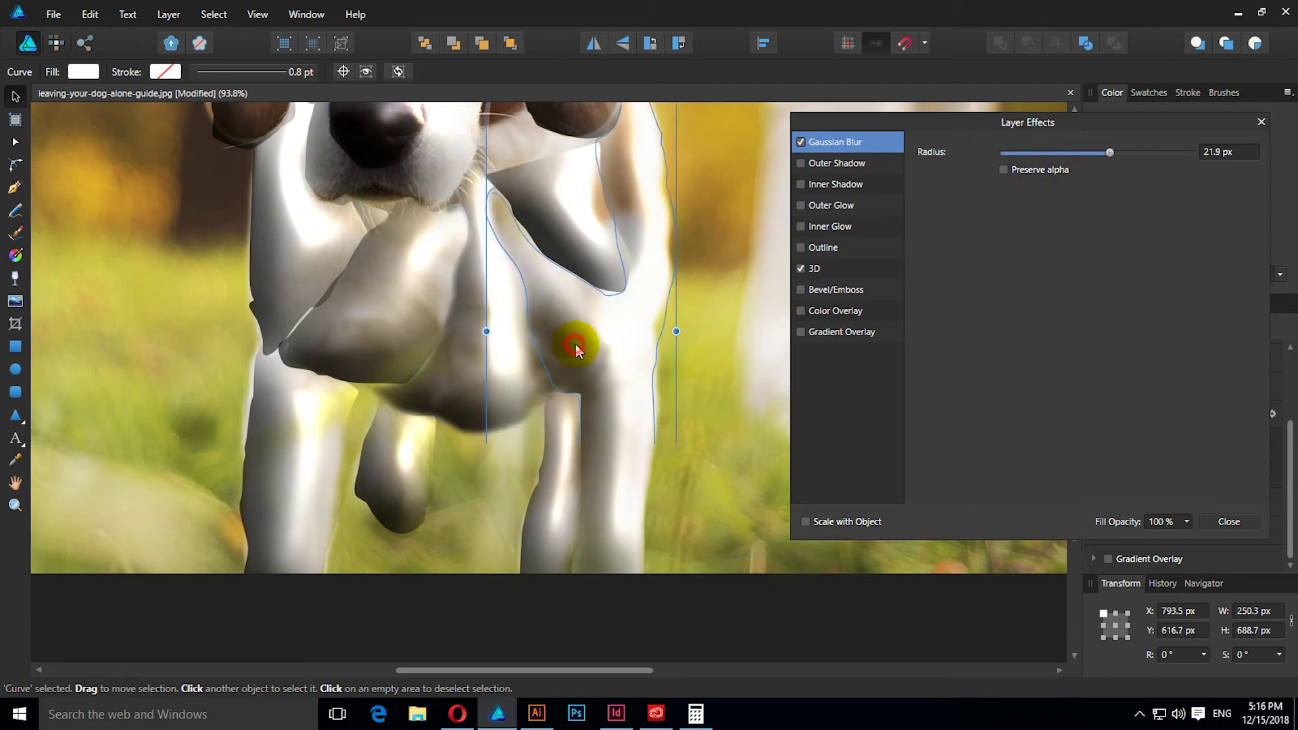
pyautogui.click(562, 226)
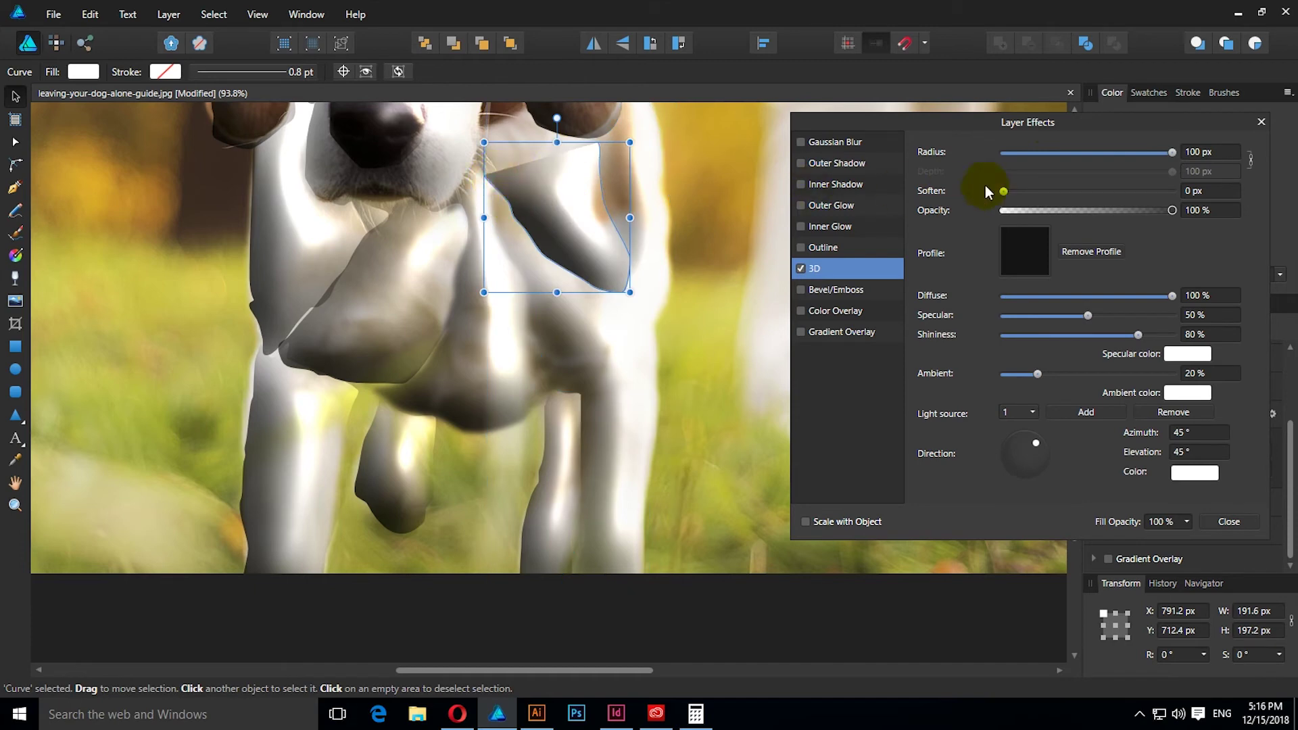
pyautogui.click(802, 143)
pyautogui.click(838, 143)
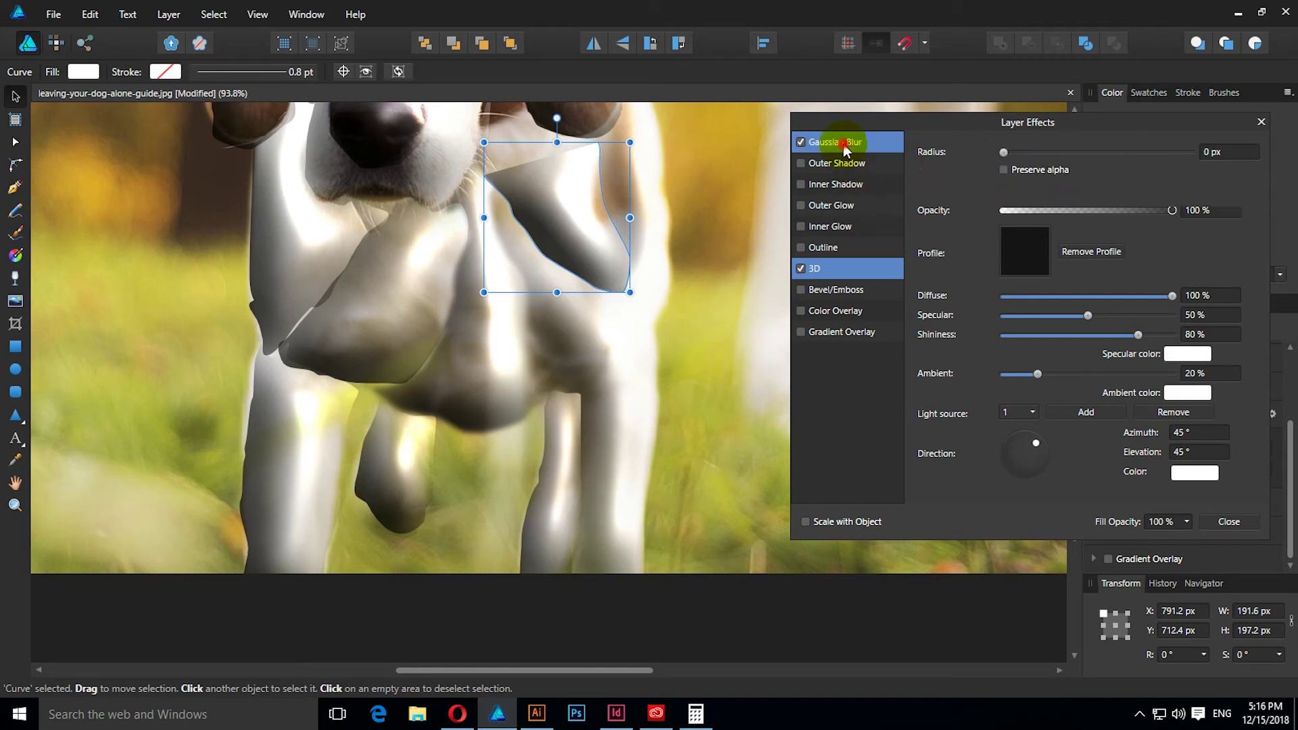
pyautogui.moveTo(1005, 152); pyautogui.dragTo(1102, 153)
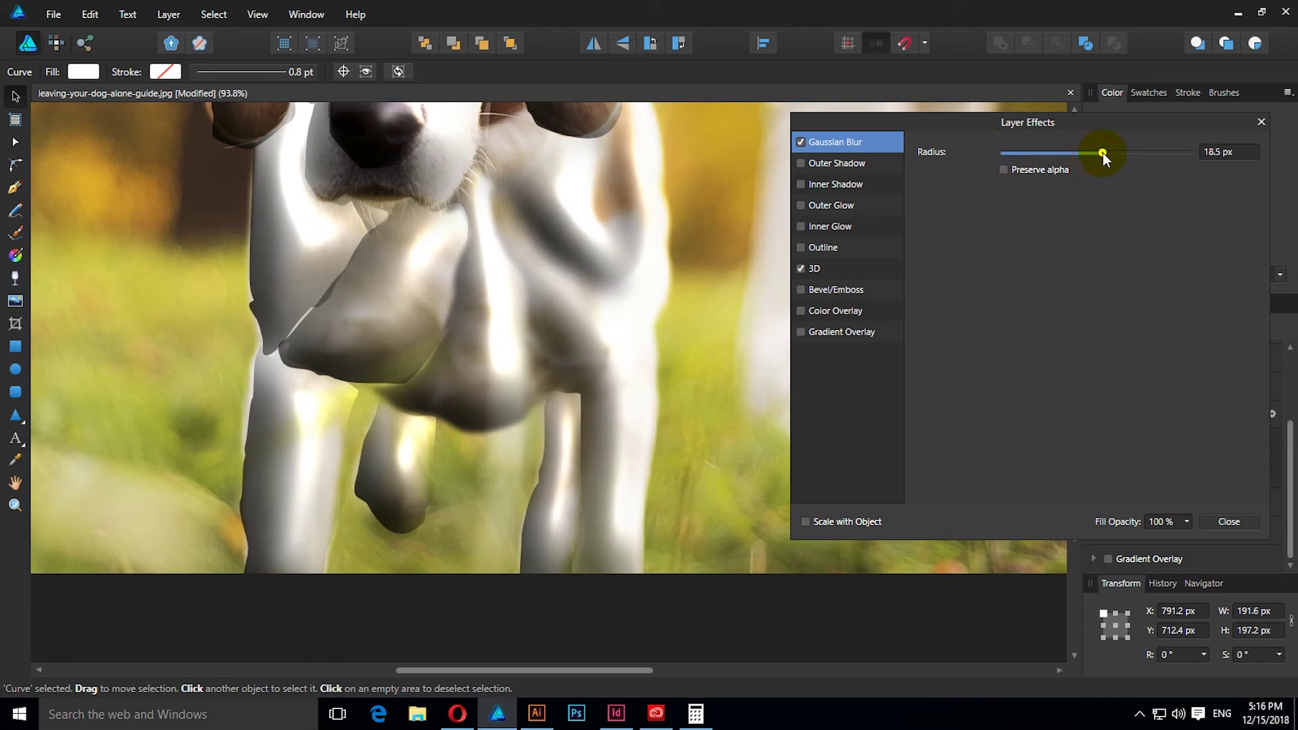
pyautogui.scroll(-3, 510, 269)
pyautogui.scroll(-2, 510, 269)
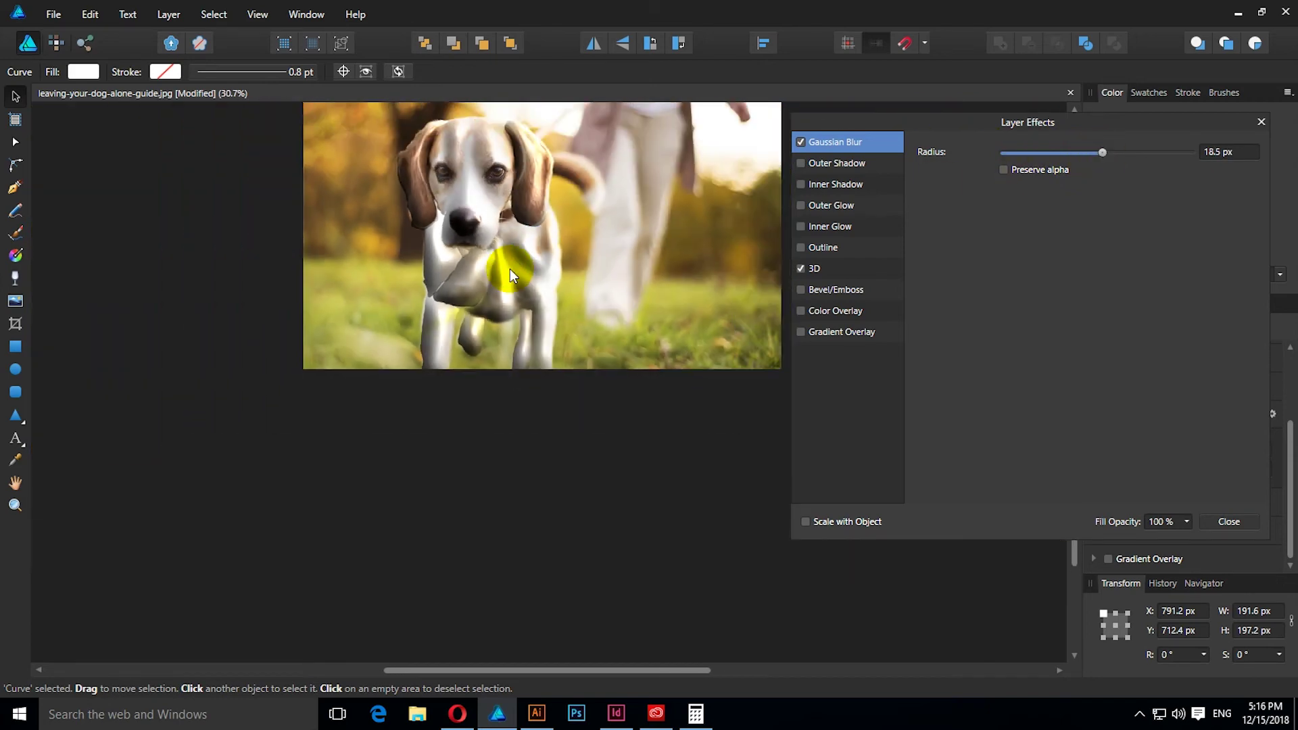
# Add a Gaussian Blur to the white shape on the dog's chest.
pyautogui.click(600, 447)
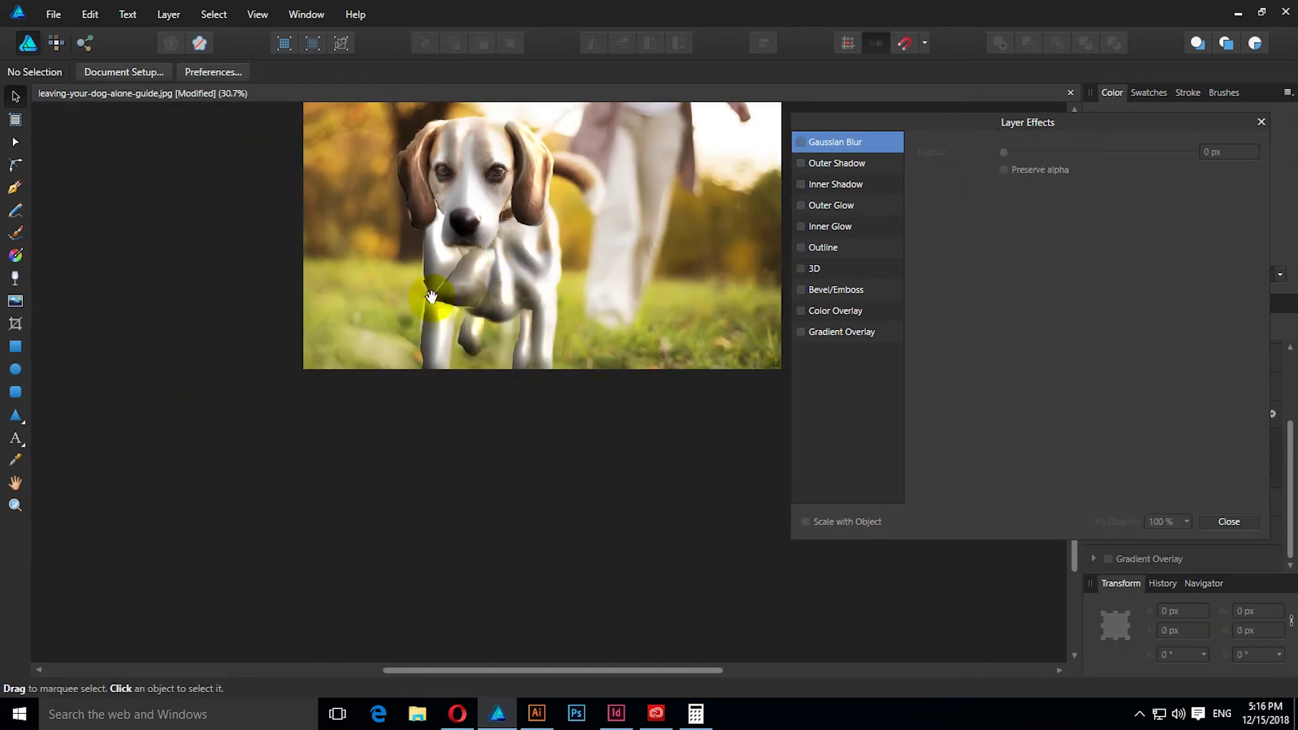
pyautogui.scroll(1, 436, 308)
pyautogui.scroll(1, 454, 352)
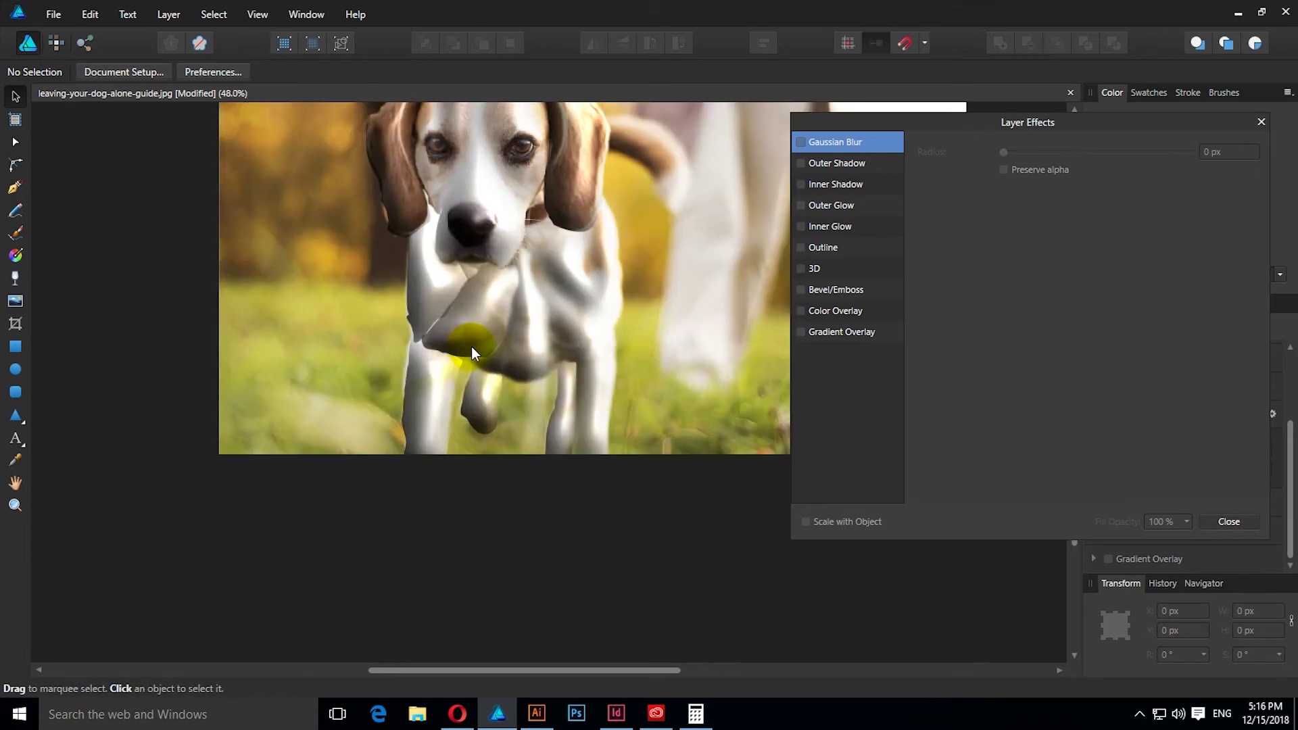
pyautogui.moveTo(420, 246); pyautogui.dragTo(497, 392)
pyautogui.scroll(3, 502, 411)
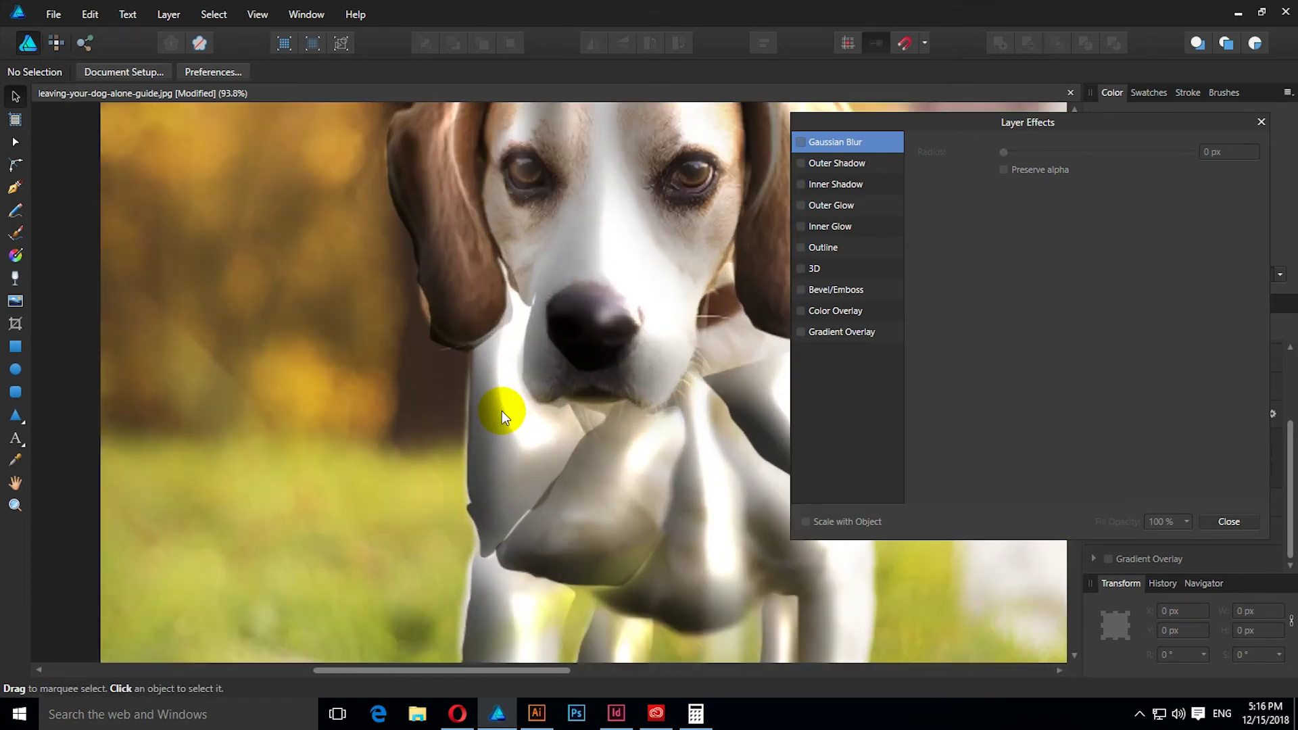
pyautogui.click(518, 456)
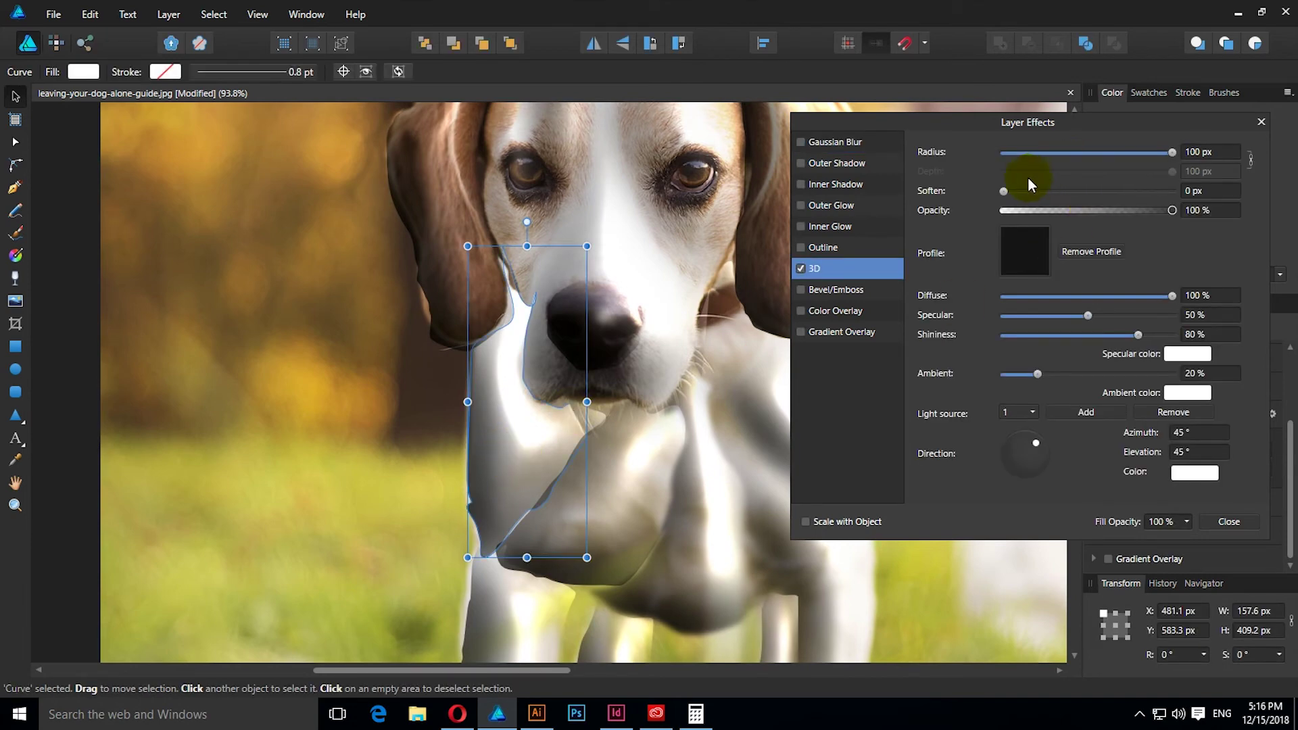
pyautogui.click(802, 141)
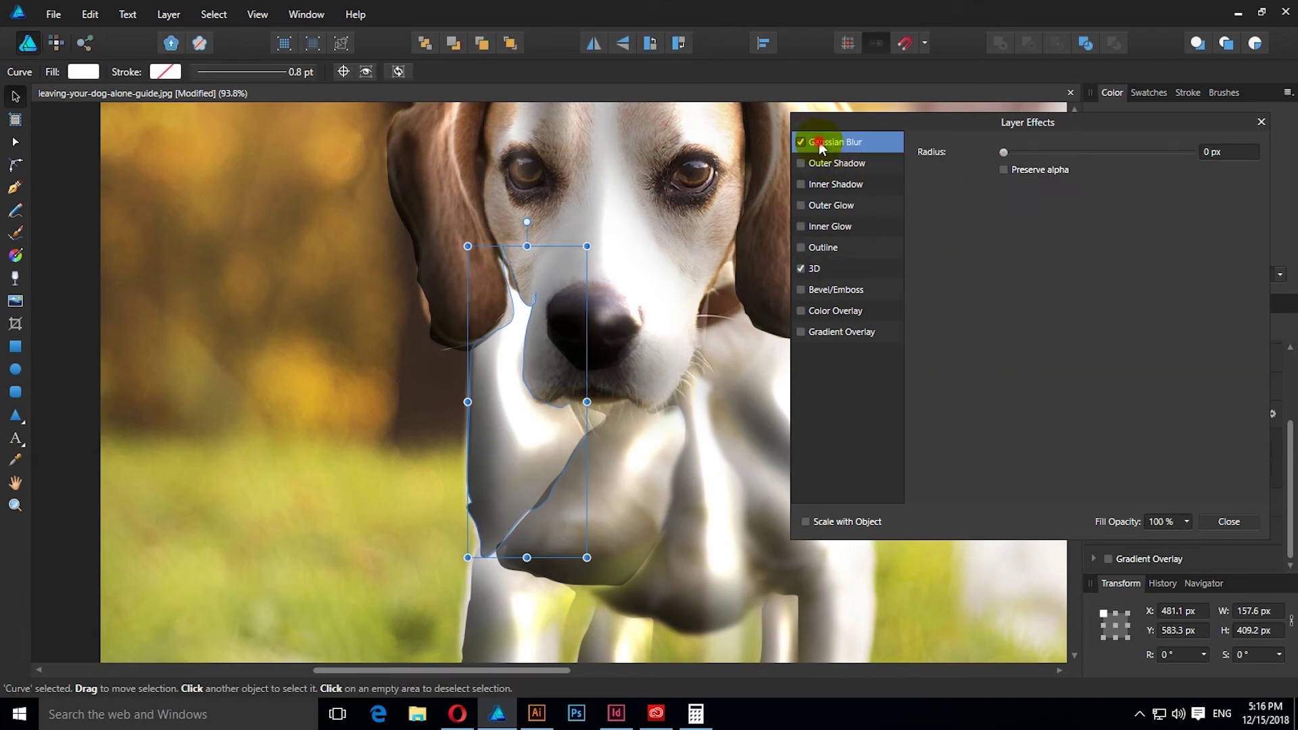
pyautogui.moveTo(1006, 153); pyautogui.dragTo(1093, 154)
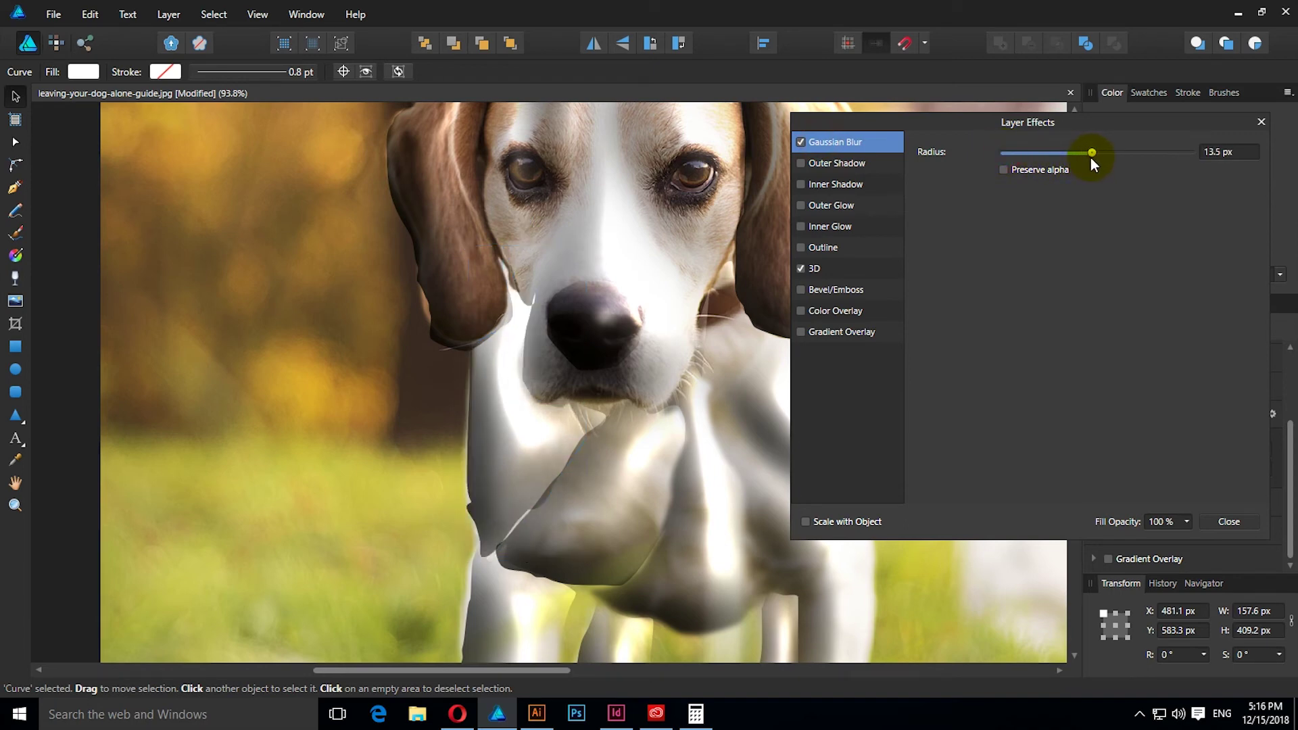
pyautogui.moveTo(1091, 153); pyautogui.dragTo(1102, 153)
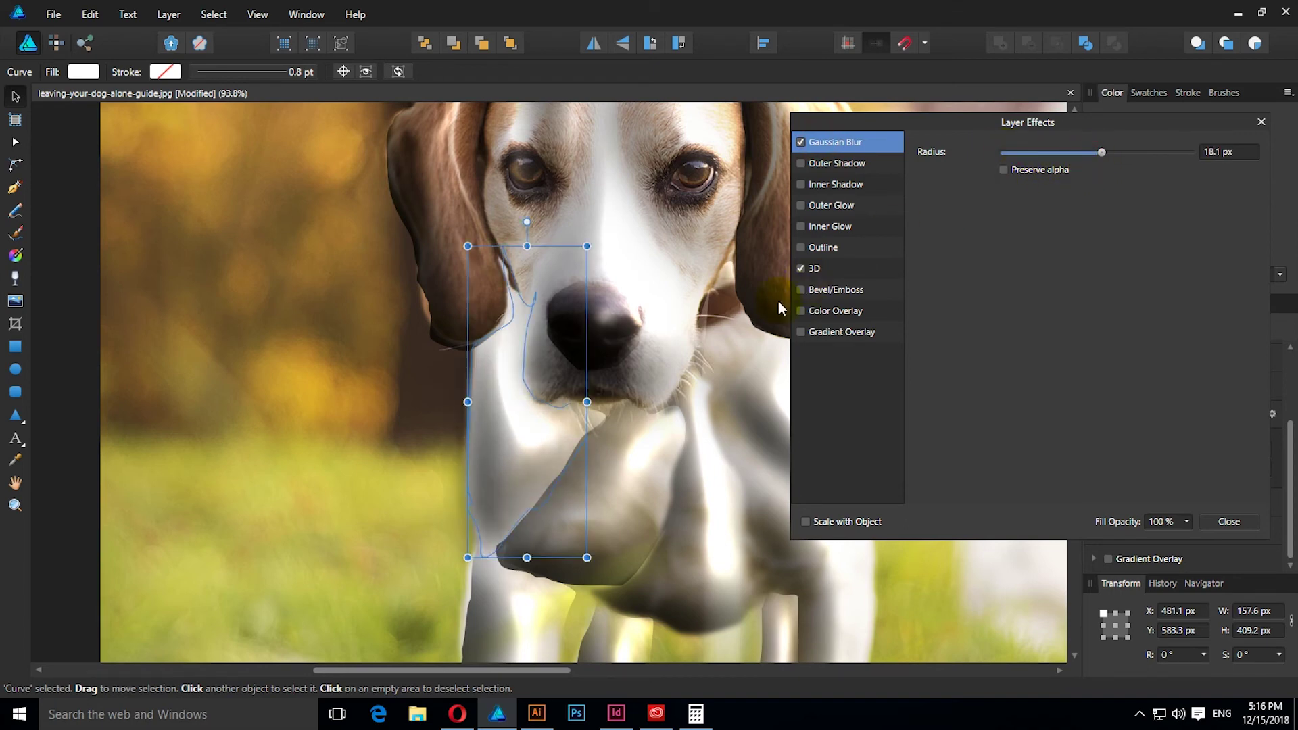
# Give the shape under the dog's jaw a strong Gaussian Blur.
pyautogui.moveTo(620, 457); pyautogui.dragTo(580, 269)
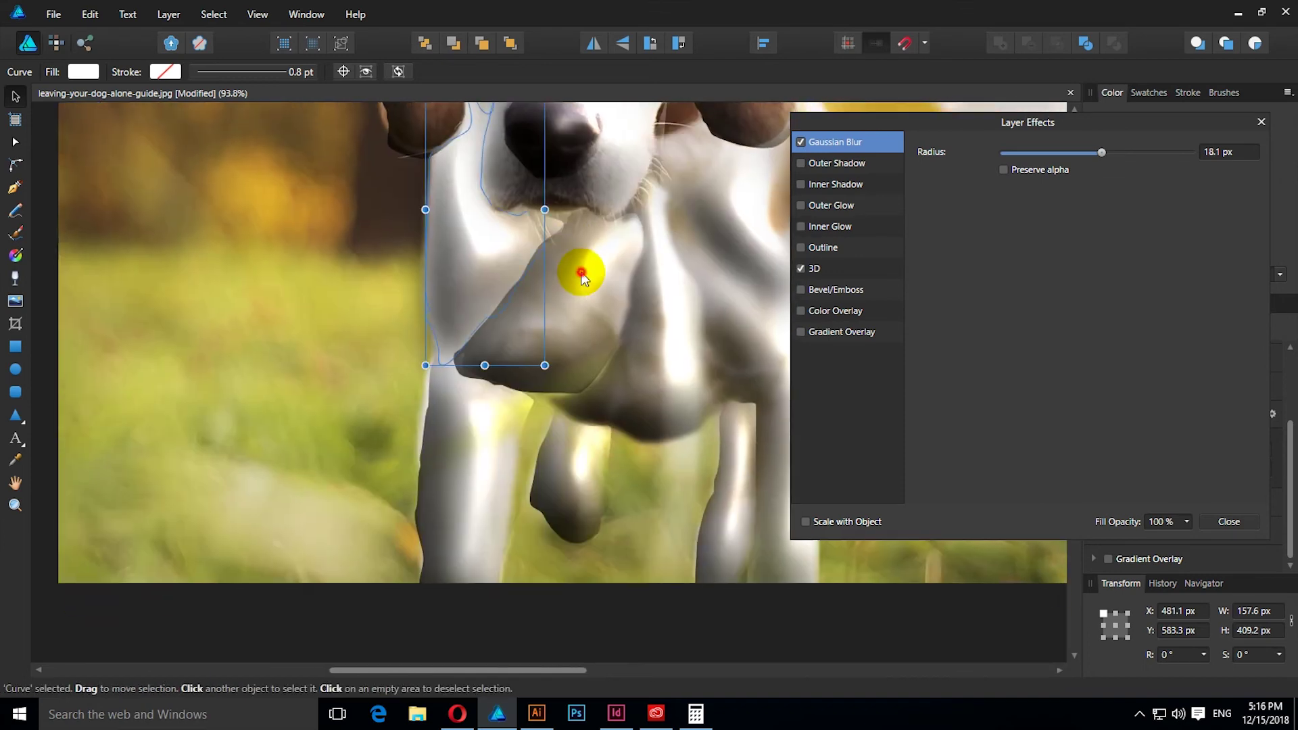
pyautogui.click(581, 274)
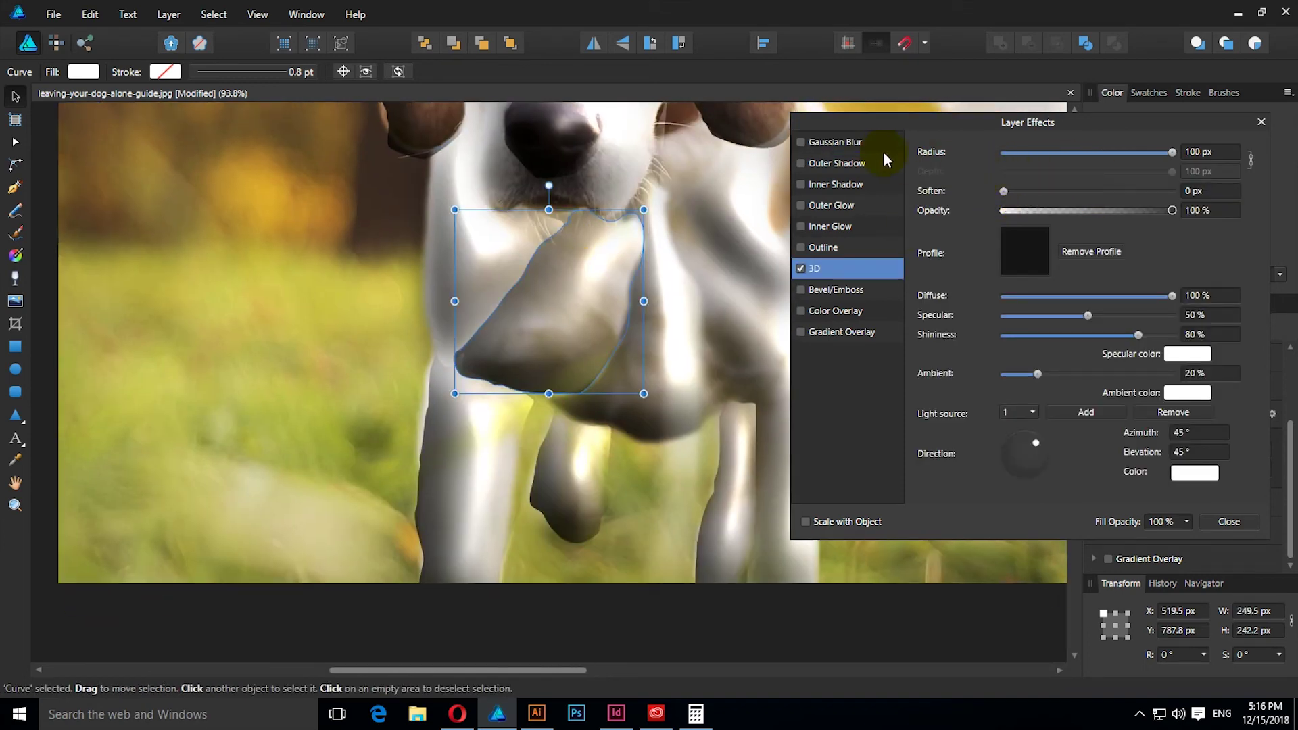
pyautogui.click(863, 143)
pyautogui.click(801, 142)
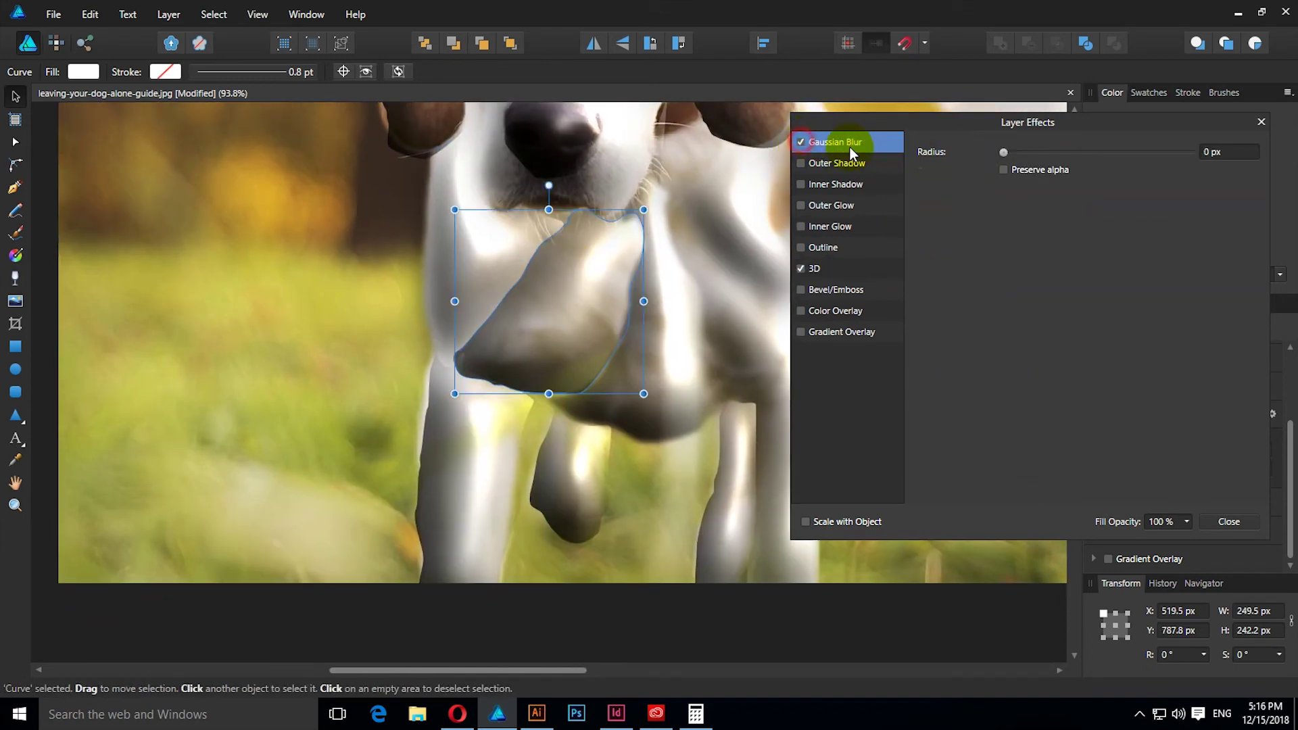
pyautogui.moveTo(1008, 153); pyautogui.dragTo(1170, 153)
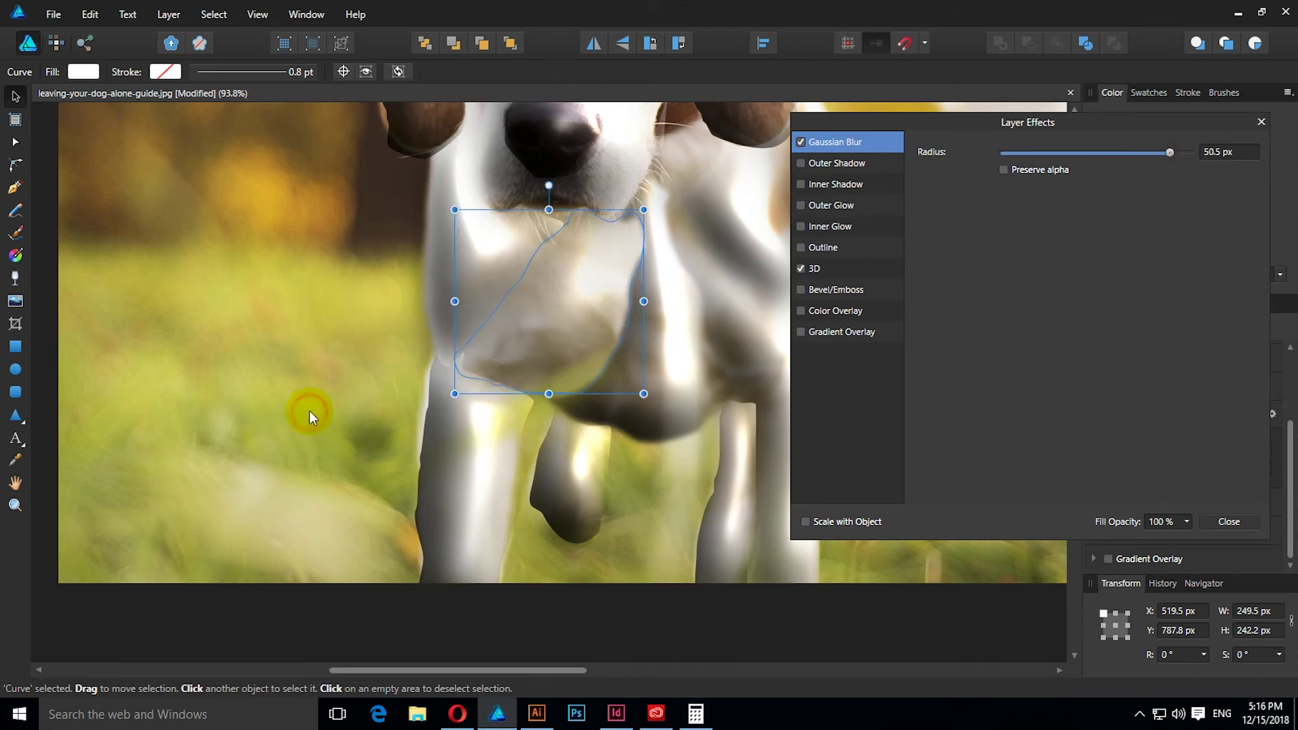
pyautogui.click(579, 290)
pyautogui.scroll(-3, 579, 281)
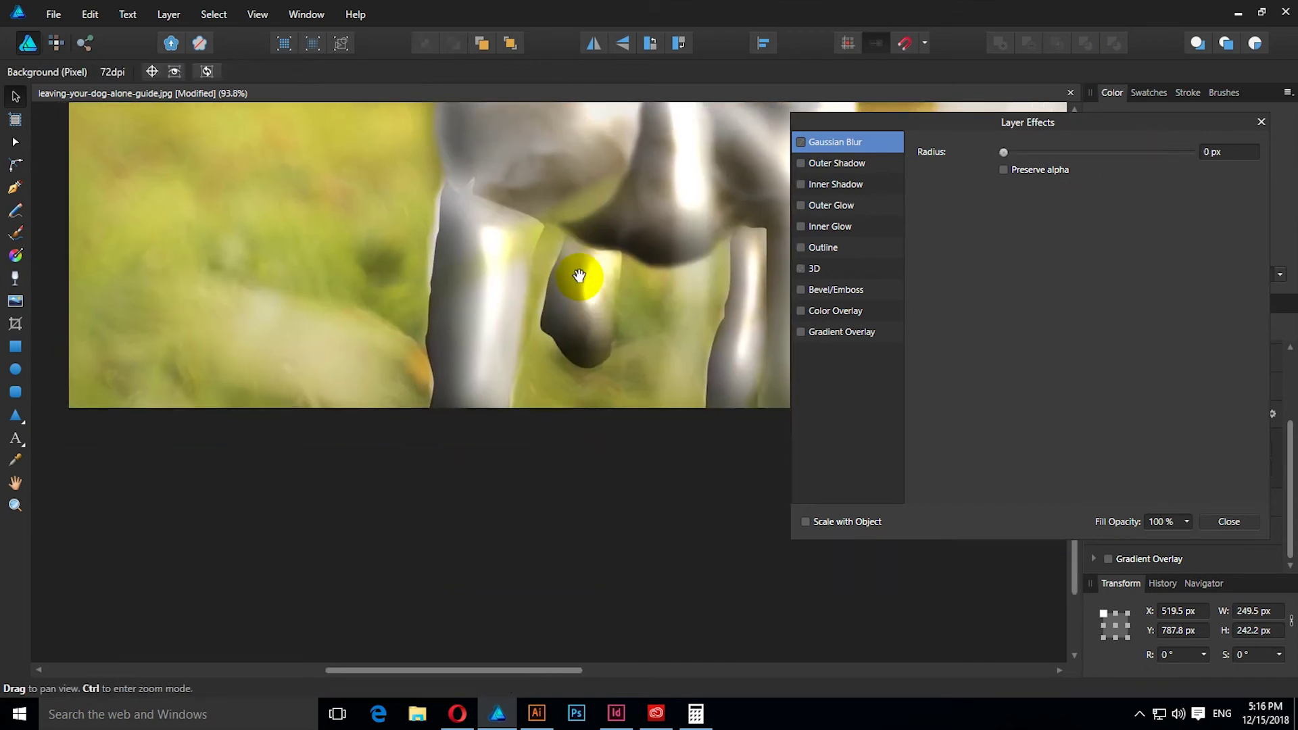
# Blur the front-leg shape and give the dark shape between the legs a subtle blur.
pyautogui.click(501, 303)
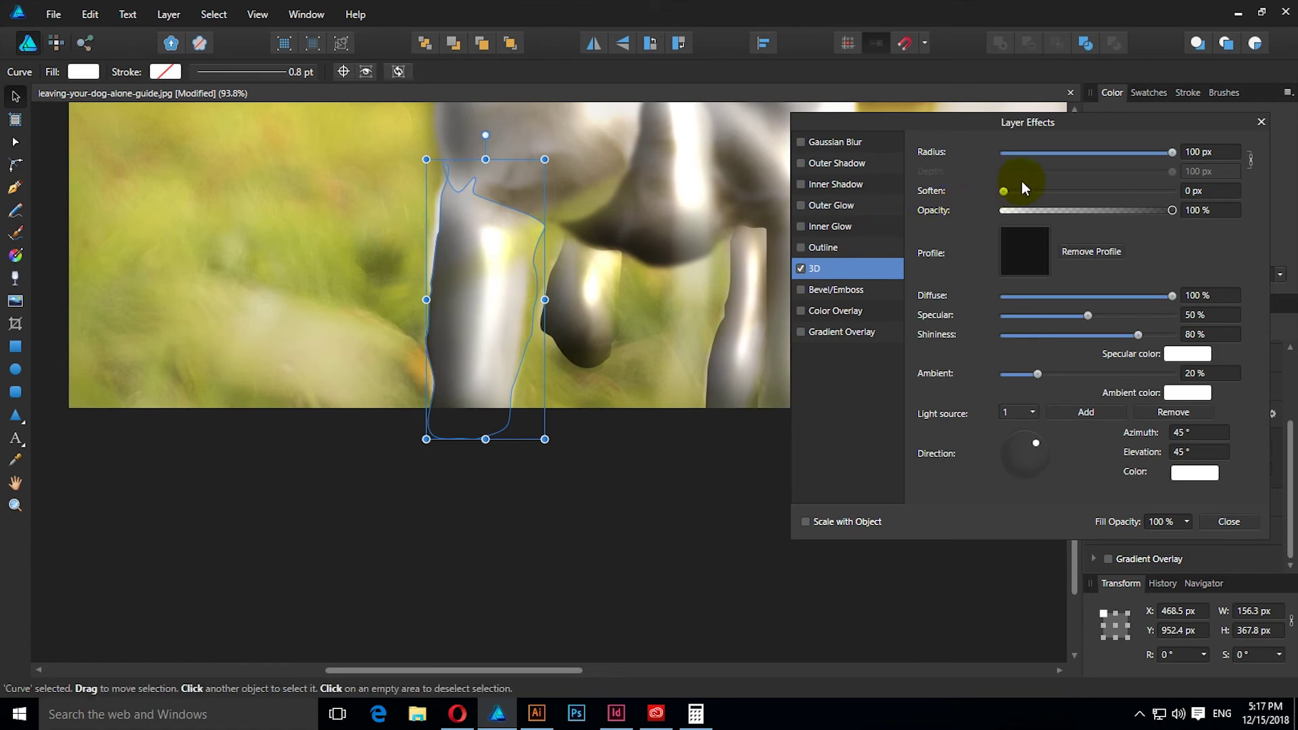
pyautogui.click(832, 143)
pyautogui.moveTo(1002, 153); pyautogui.dragTo(1102, 153)
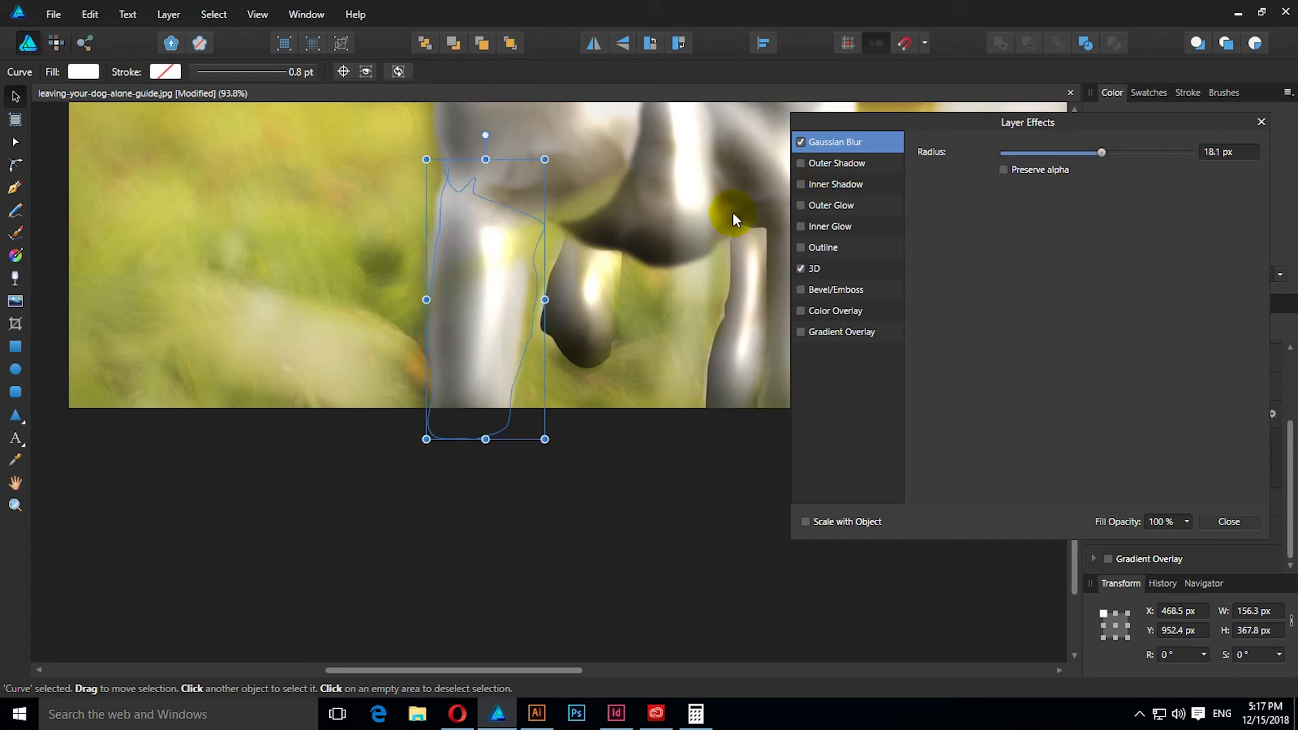
pyautogui.click(595, 285)
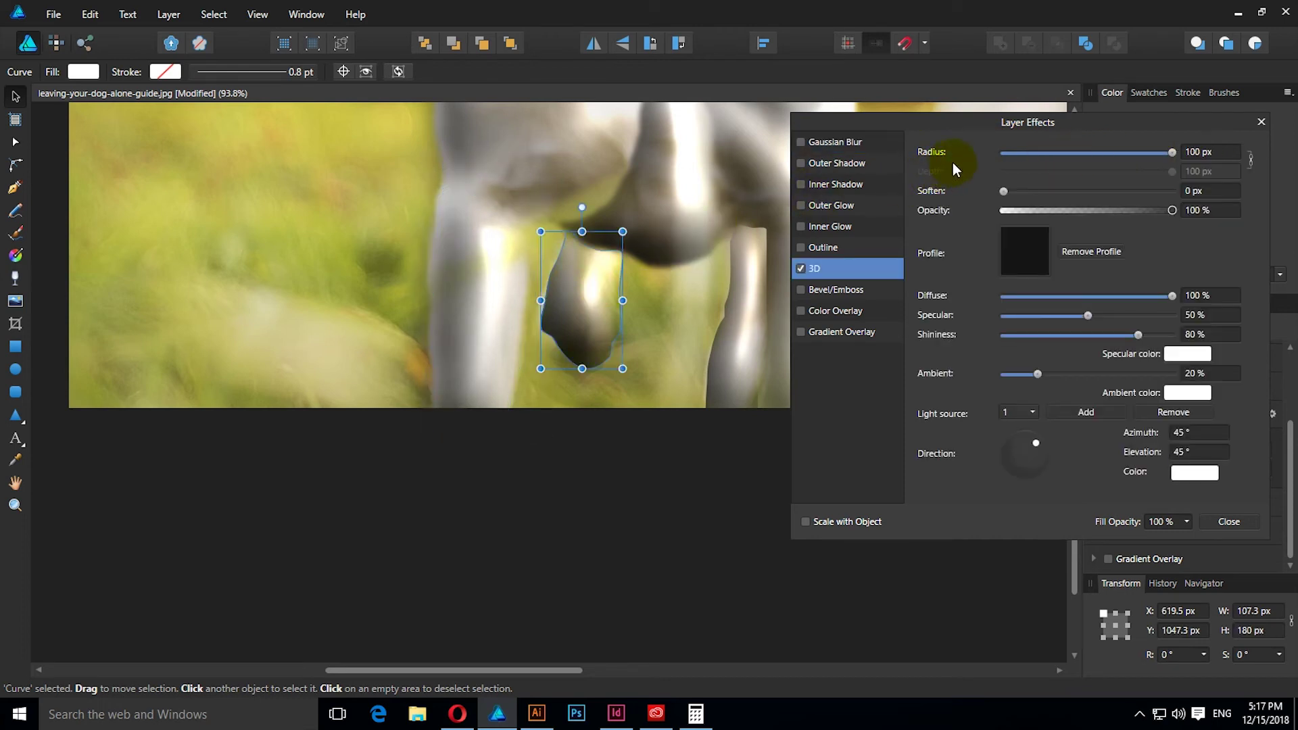
pyautogui.click(851, 146)
pyautogui.click(800, 142)
pyautogui.moveTo(1005, 152); pyautogui.dragTo(1066, 155)
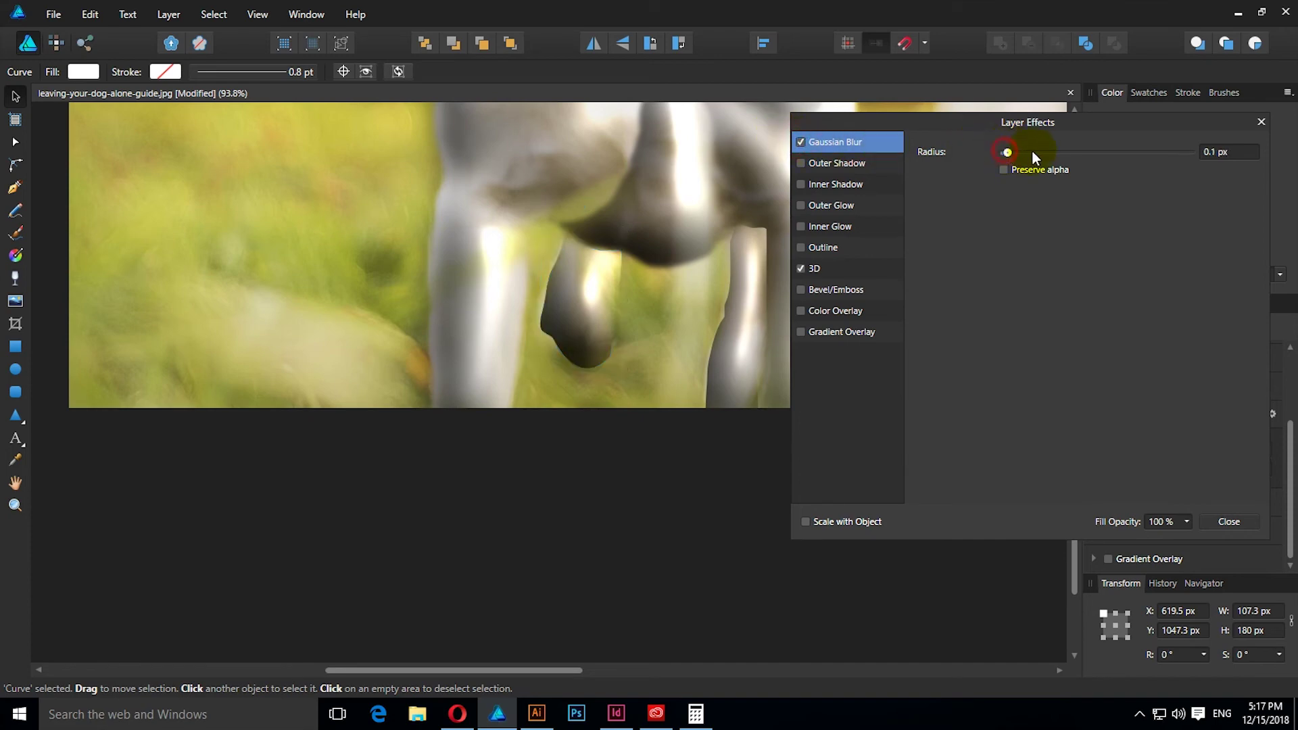
pyautogui.moveTo(757, 237); pyautogui.dragTo(743, 260)
# Add a light Gaussian Blur to the right-leg shape.
pyautogui.click(744, 260)
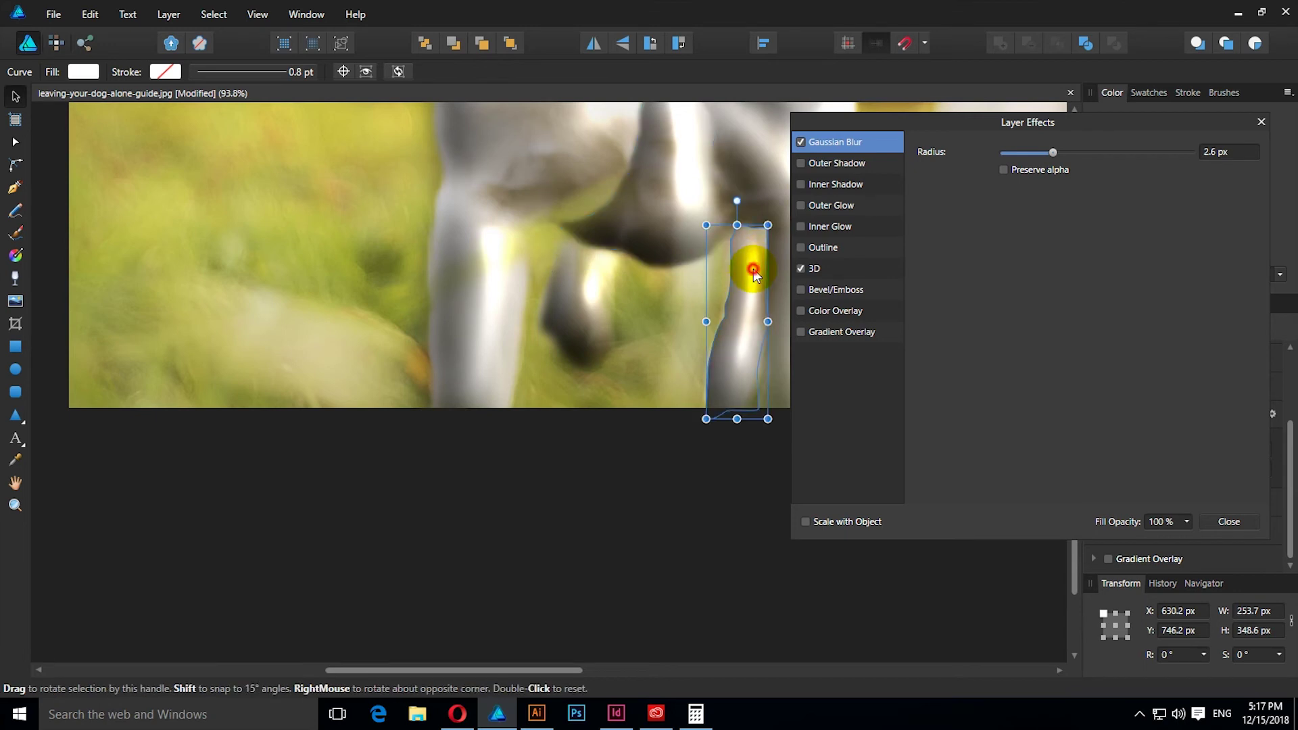
pyautogui.press('a')
pyautogui.click(838, 142)
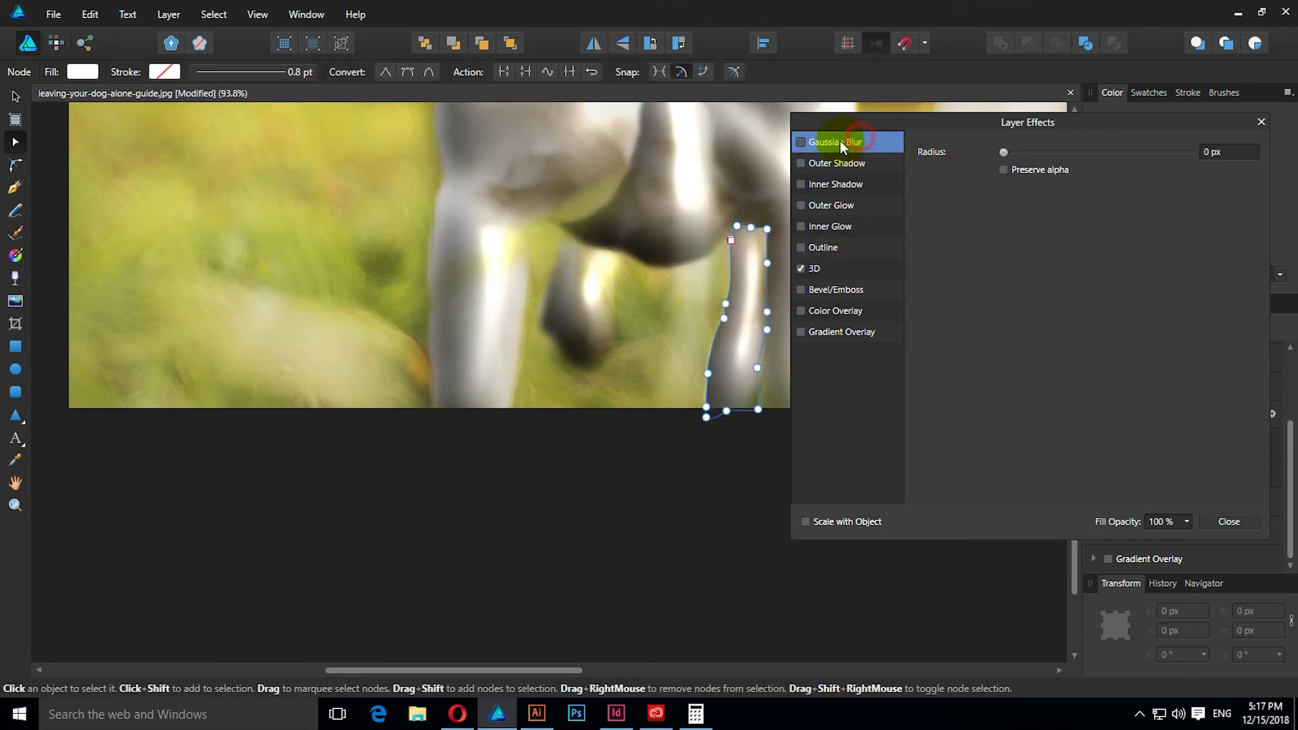
pyautogui.click(799, 142)
pyautogui.moveTo(1004, 153); pyautogui.dragTo(1067, 152)
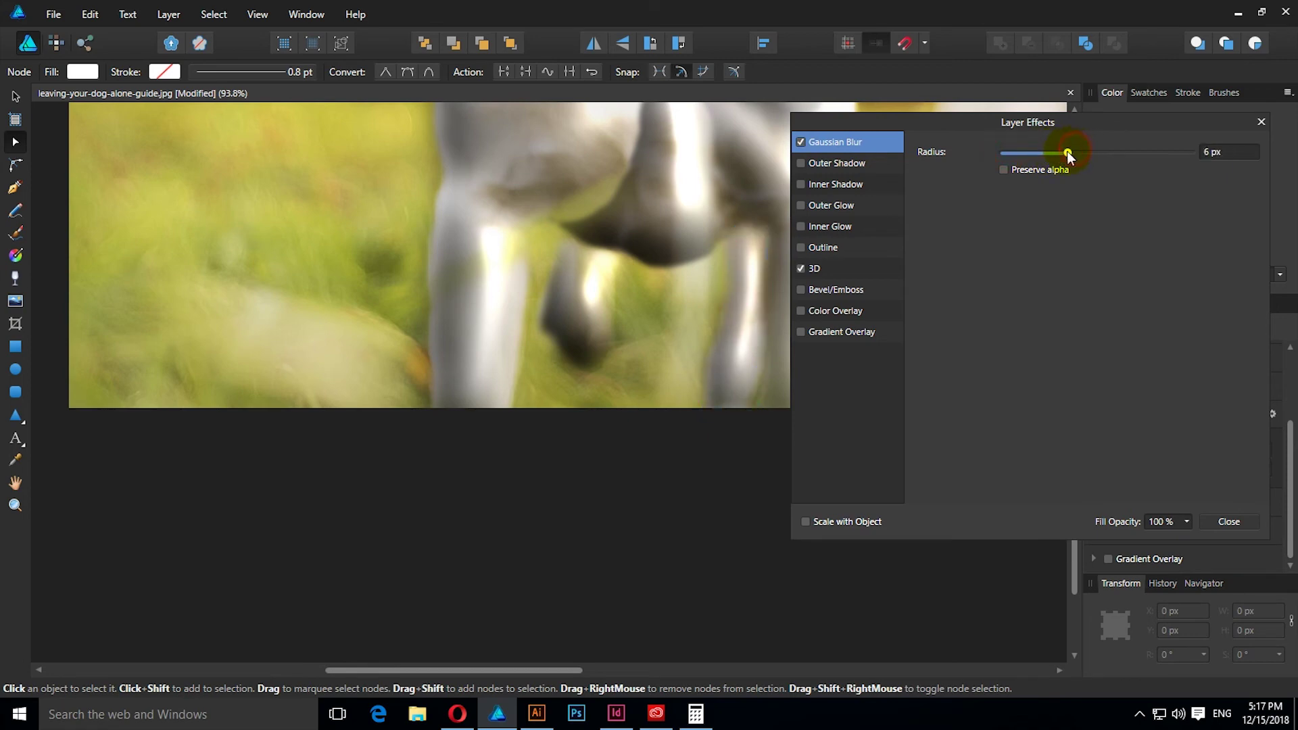
pyautogui.click(776, 485)
pyautogui.scroll(-3, 776, 484)
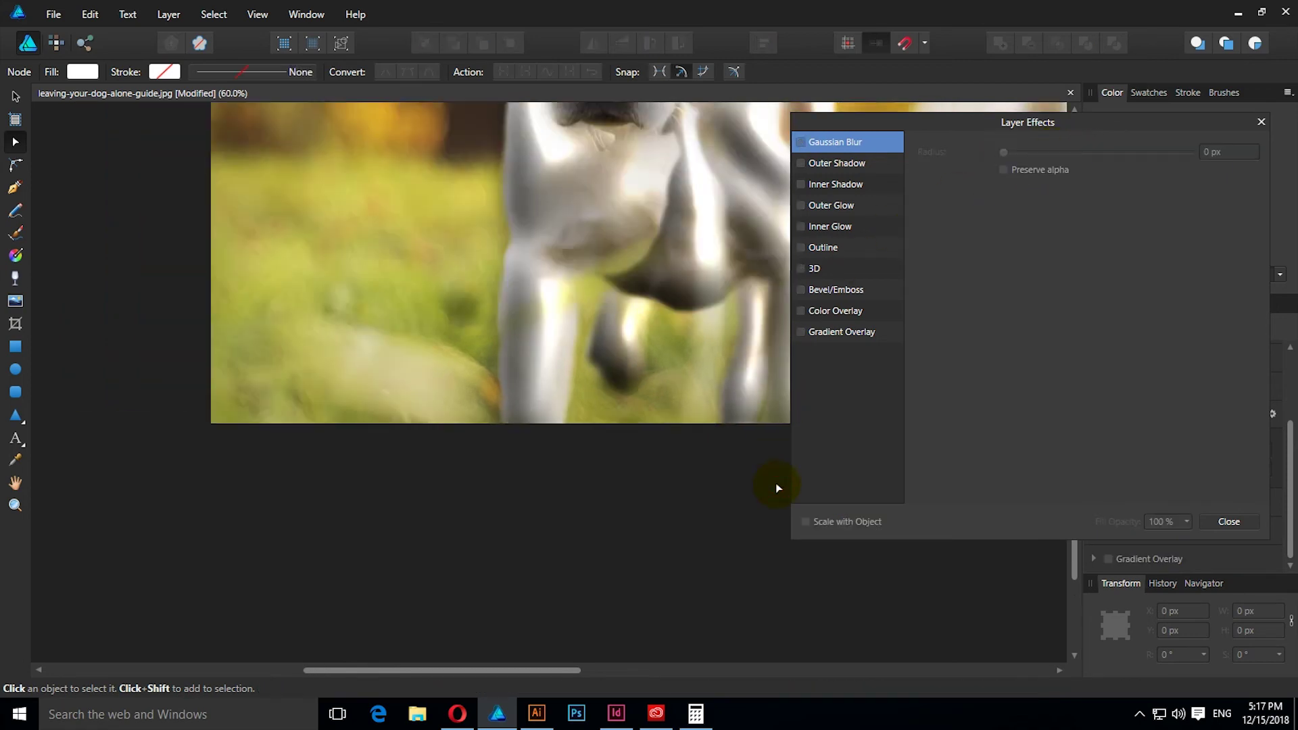
pyautogui.moveTo(776, 484); pyautogui.dragTo(551, 554)
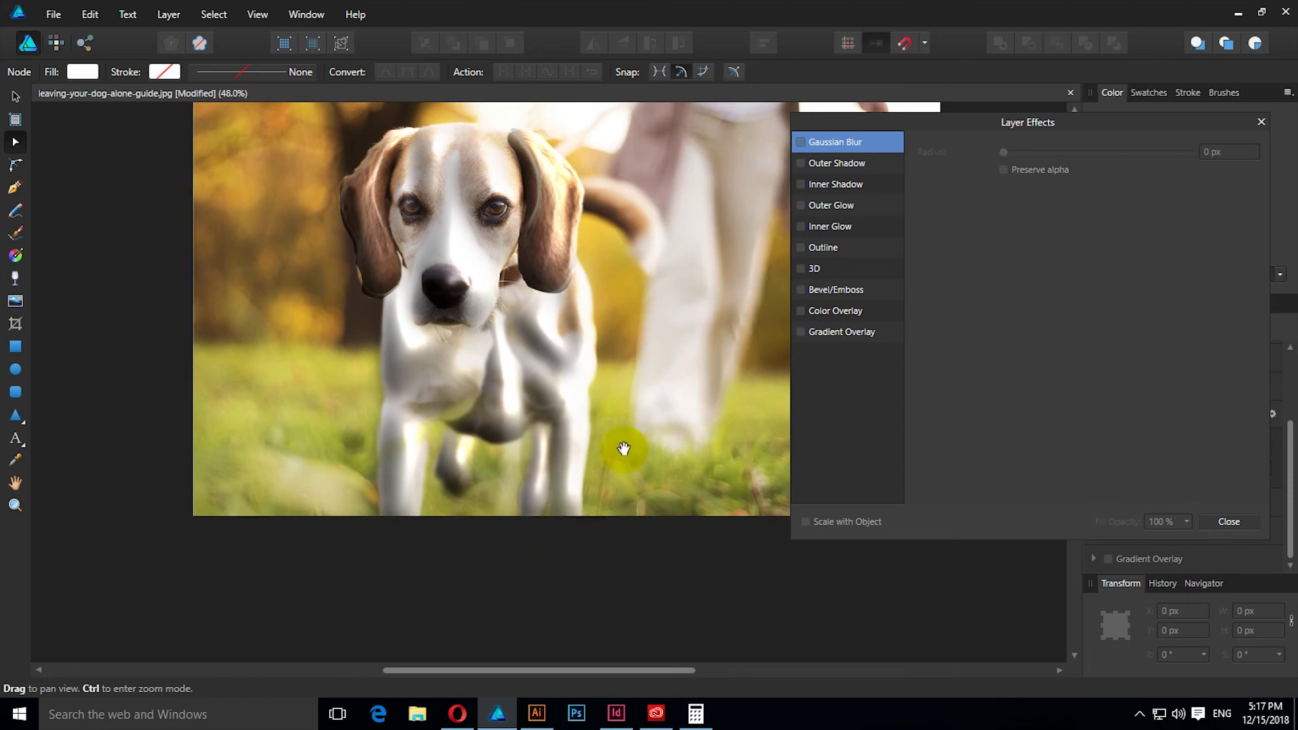
# Check the shapes near the mouth, nose and neck, then select the forehead curve.
pyautogui.scroll(2, 699, 377)
pyautogui.click(451, 423)
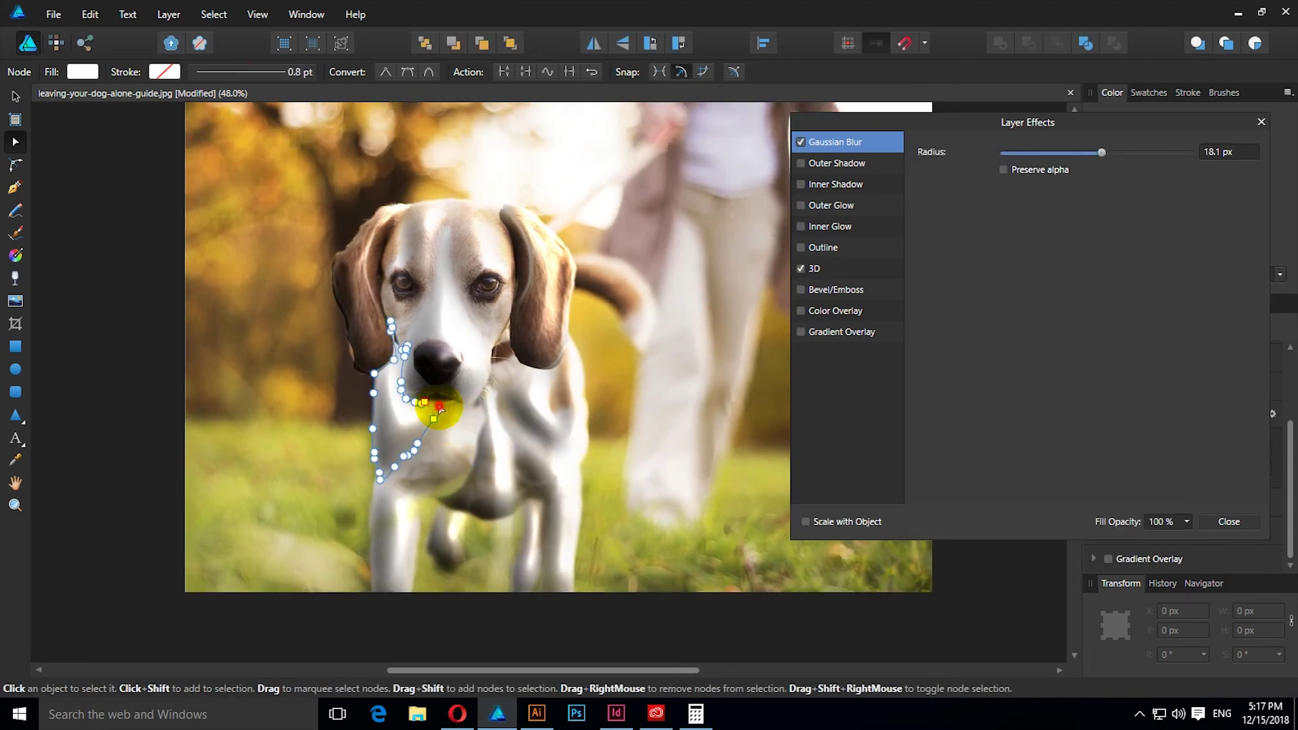
pyautogui.click(439, 407)
pyautogui.press('v')
pyautogui.click(493, 375)
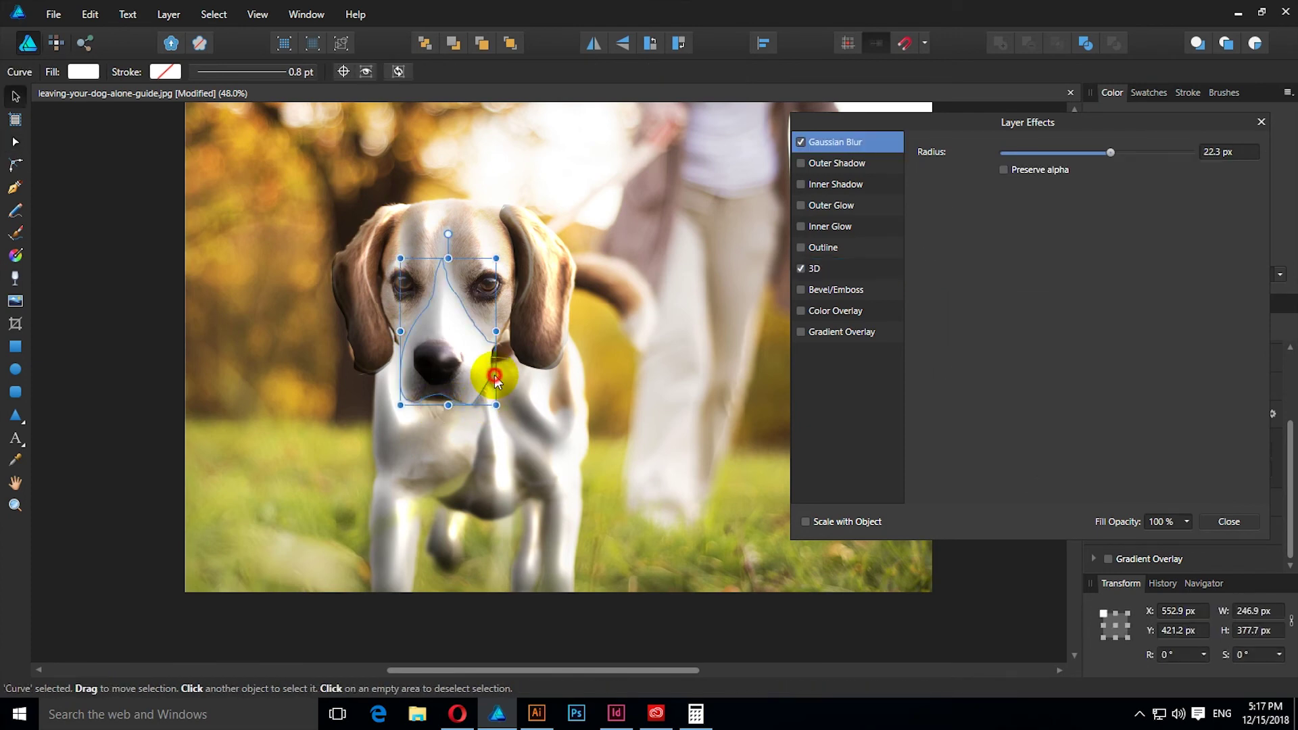
pyautogui.click(504, 375)
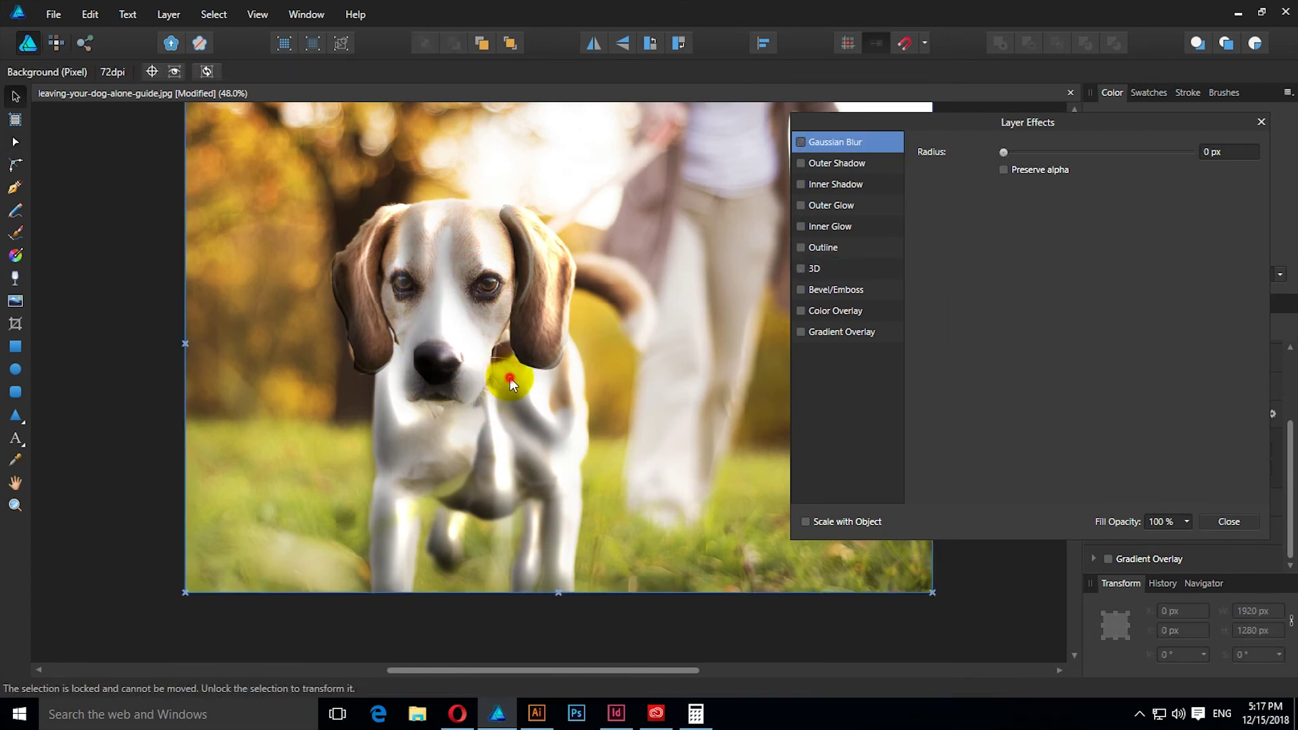
pyautogui.click(514, 404)
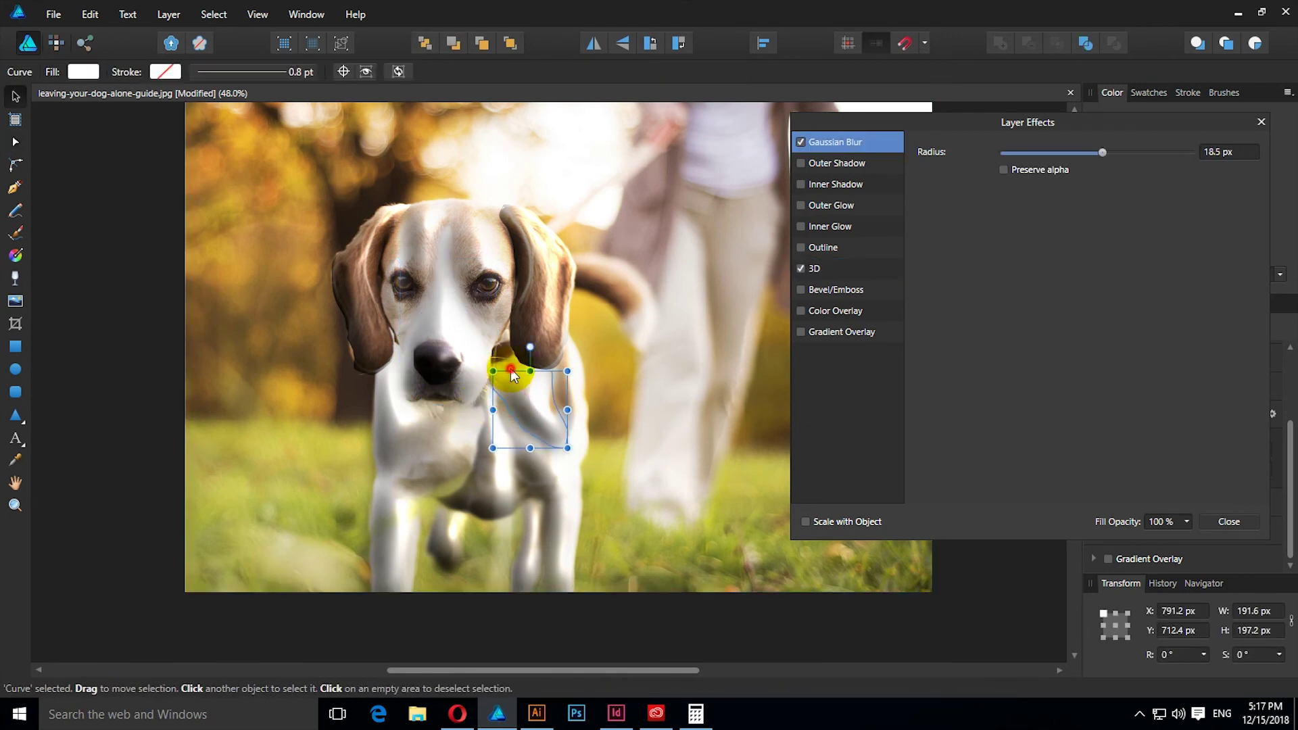
pyautogui.click(507, 369)
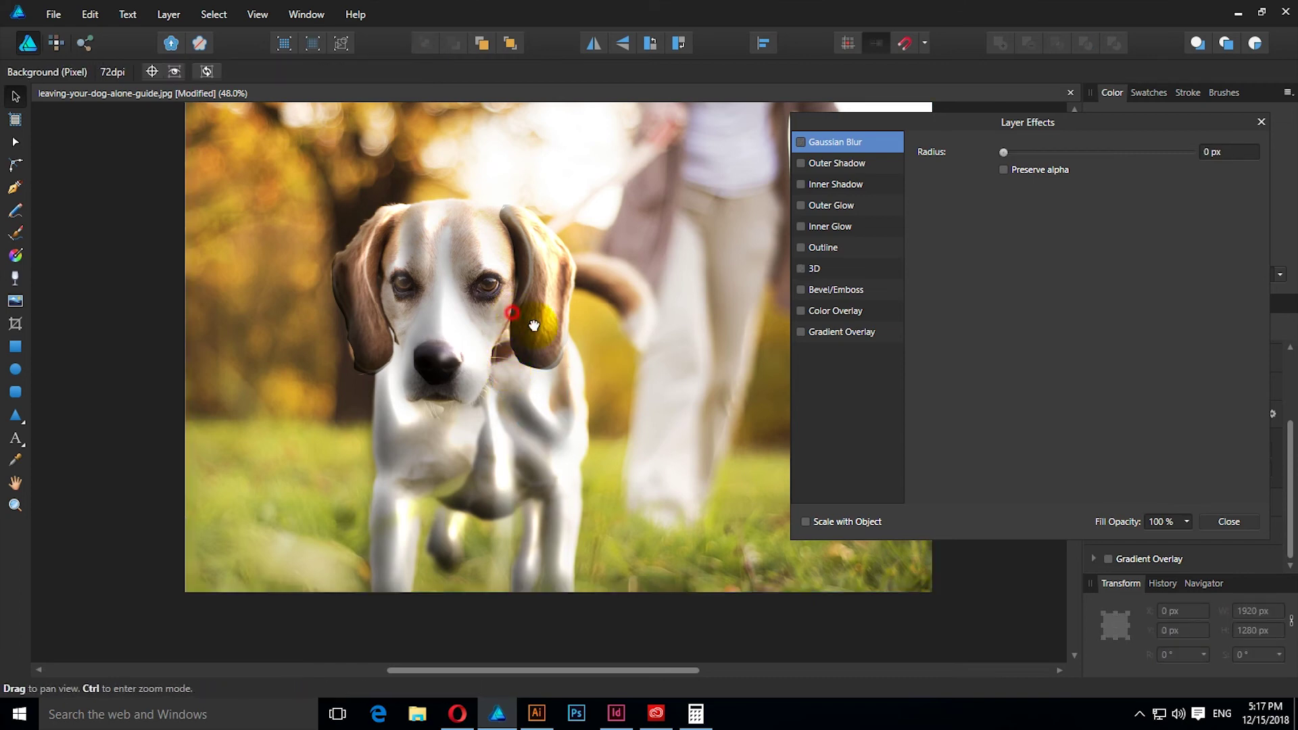
pyautogui.scroll(-3, 641, 372)
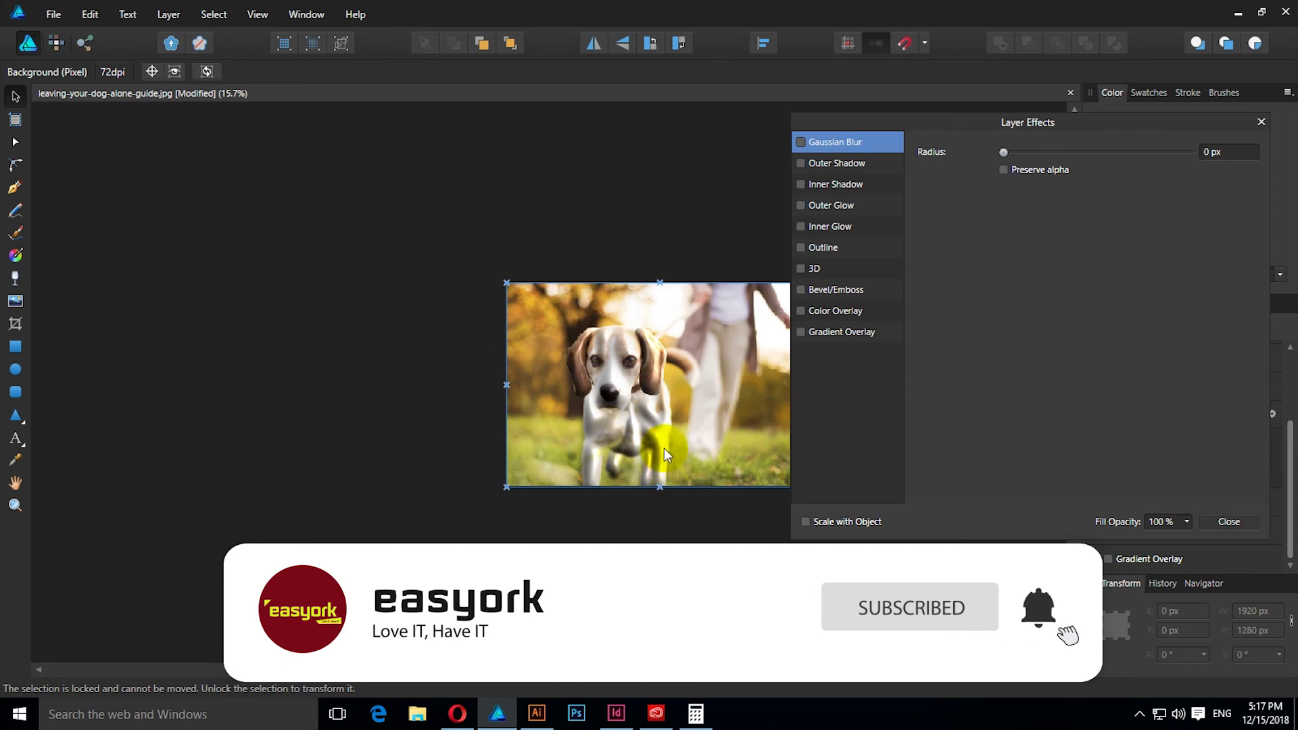
pyautogui.scroll(3, 663, 448)
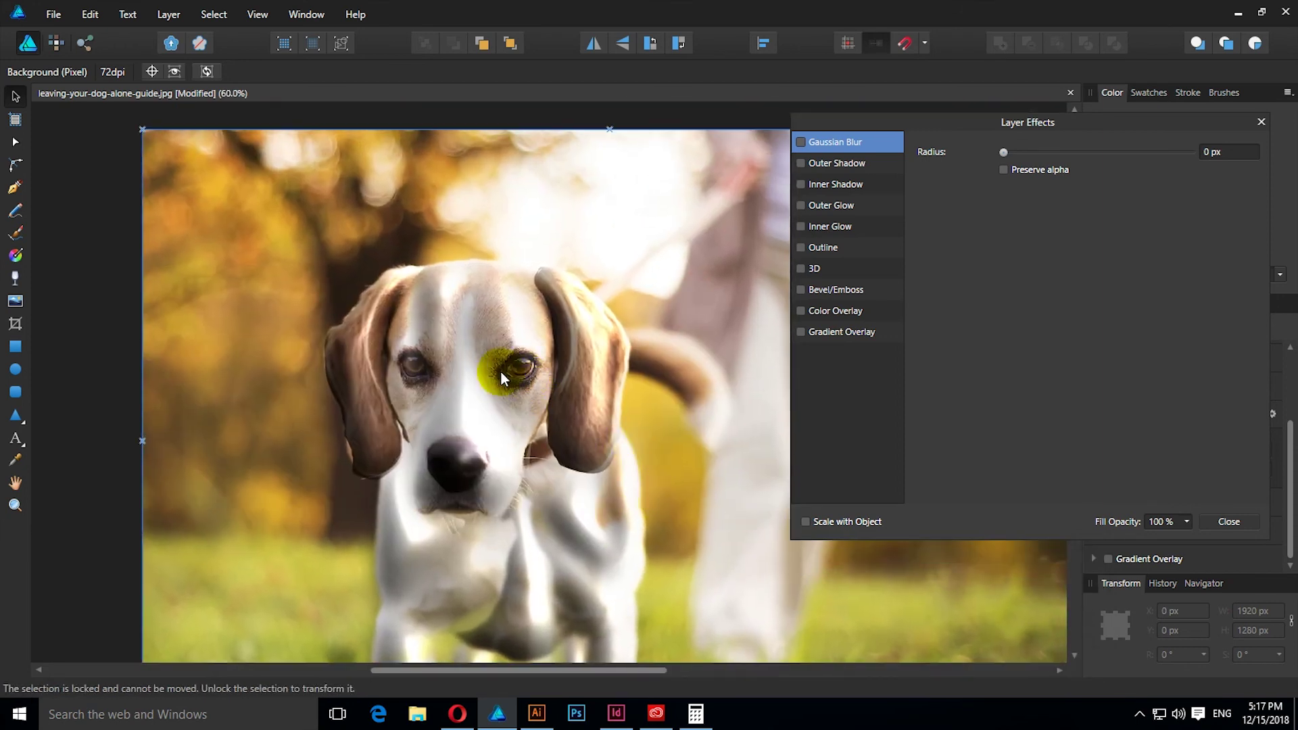
pyautogui.click(499, 374)
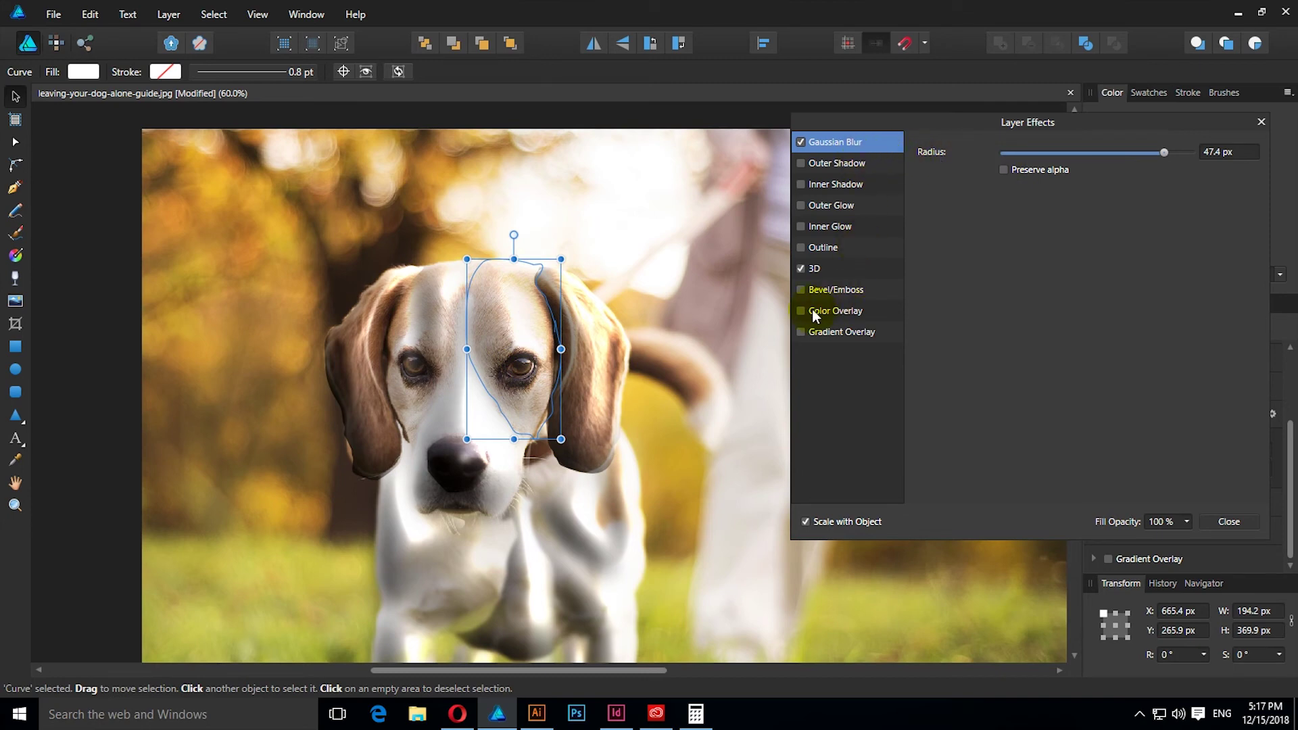
# Adjust the forehead shape's 3D edge softness and specular highlight.
pyautogui.click(841, 268)
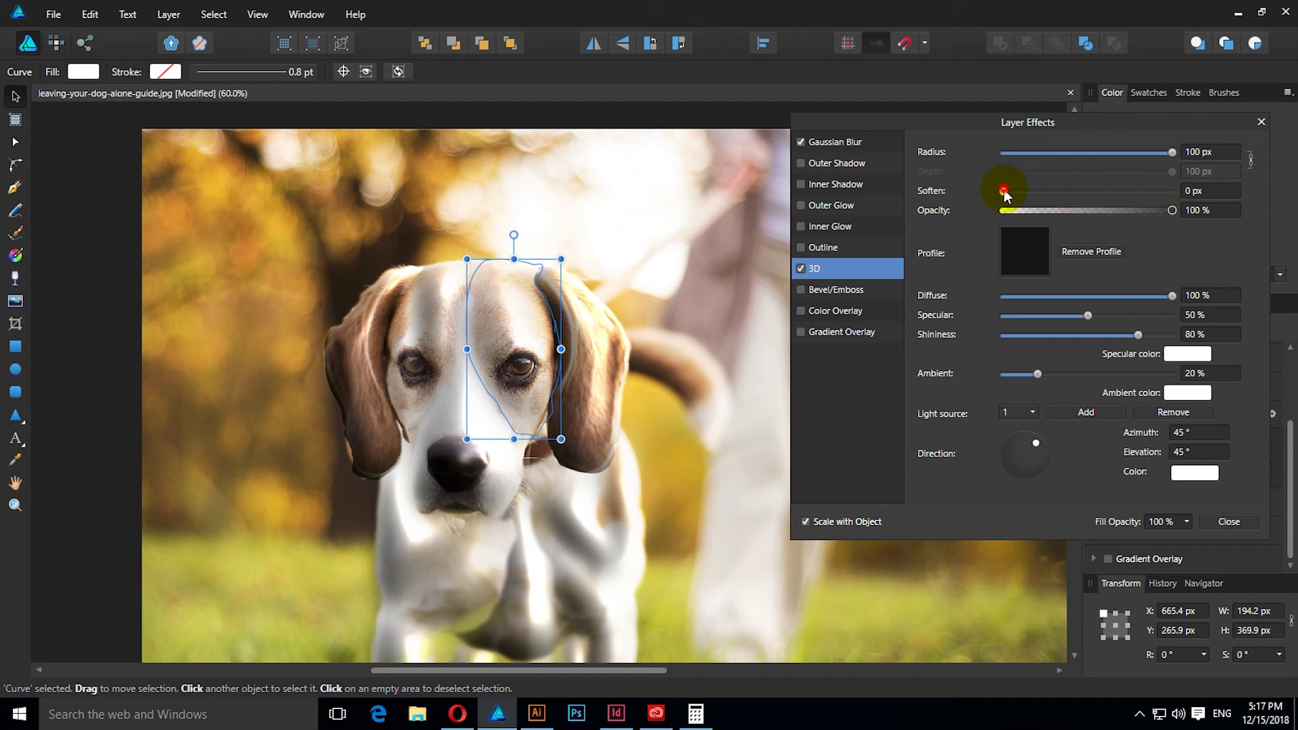
pyautogui.moveTo(1005, 193); pyautogui.dragTo(987, 196)
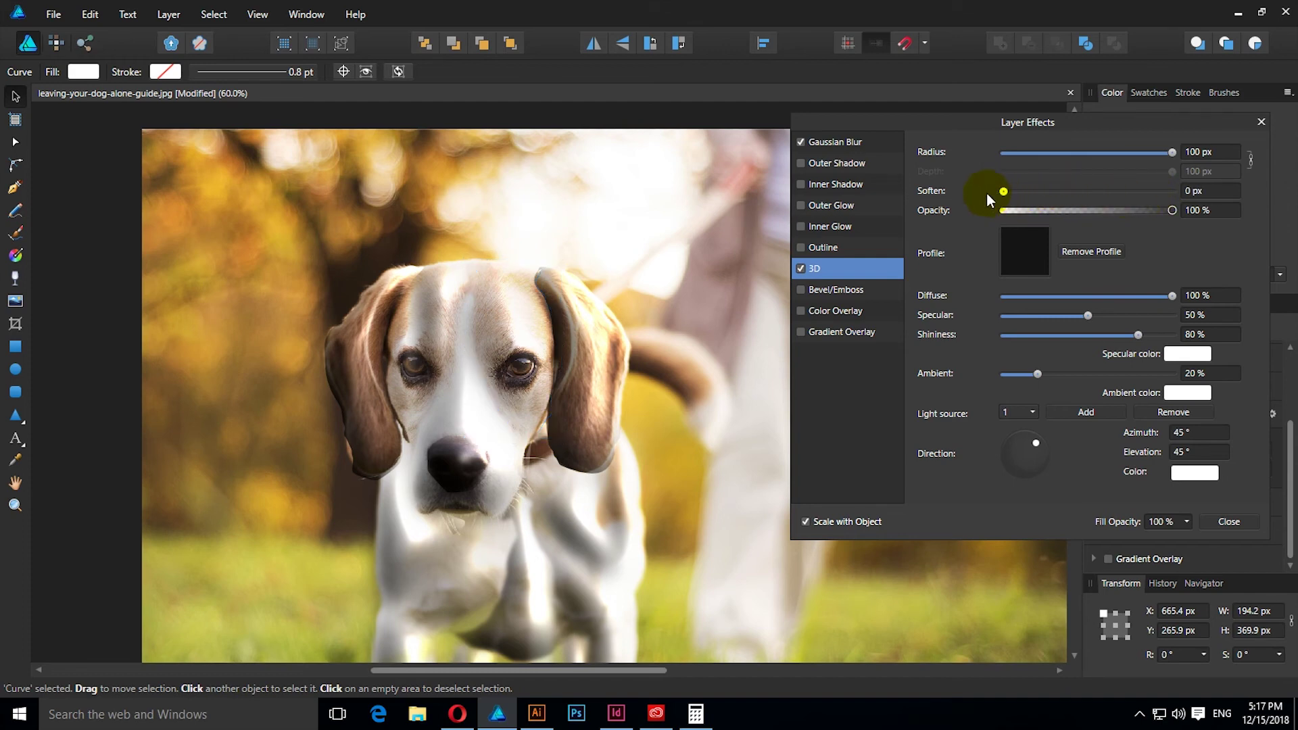
pyautogui.moveTo(1087, 315)
pyautogui.mouseDown()
pyautogui.moveTo(1171, 317)
pyautogui.moveTo(1040, 336)
pyautogui.mouseUp()
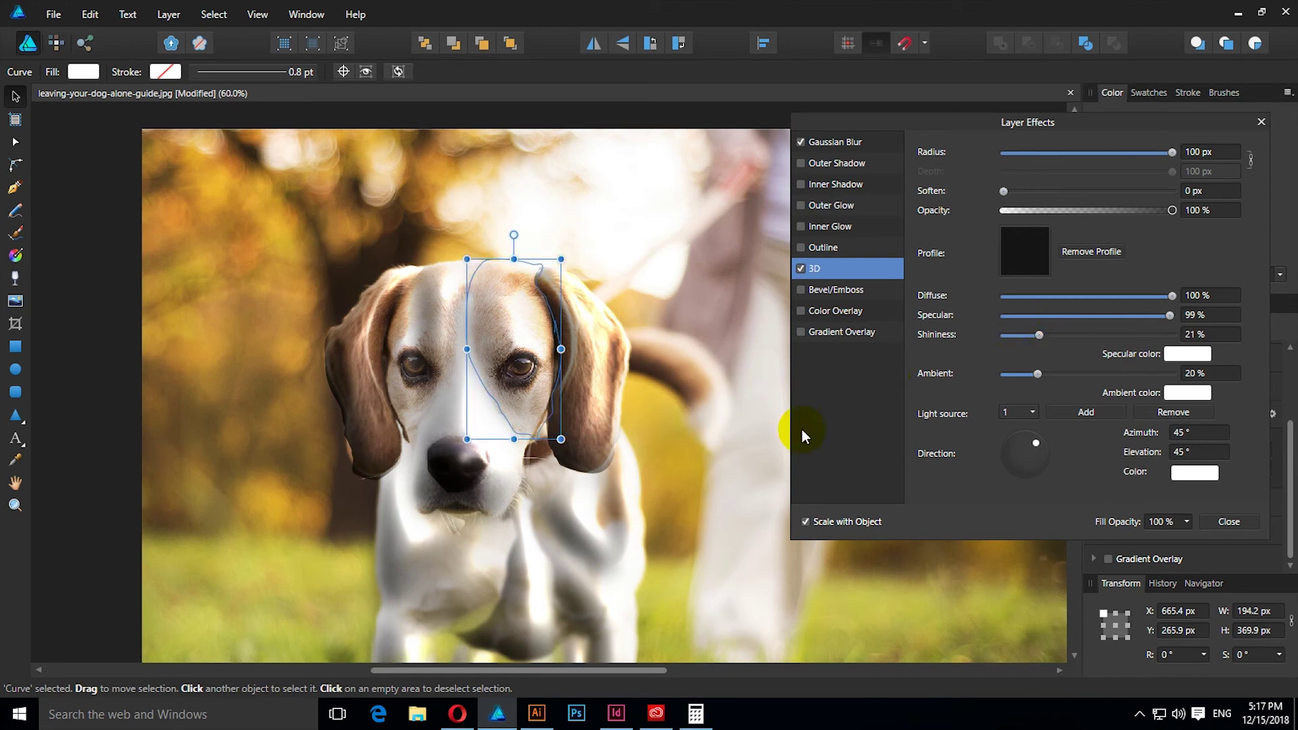
# Lower the neck curve's 3D shininess to 42%, keeping diffuse at 100%.
pyautogui.click(581, 553)
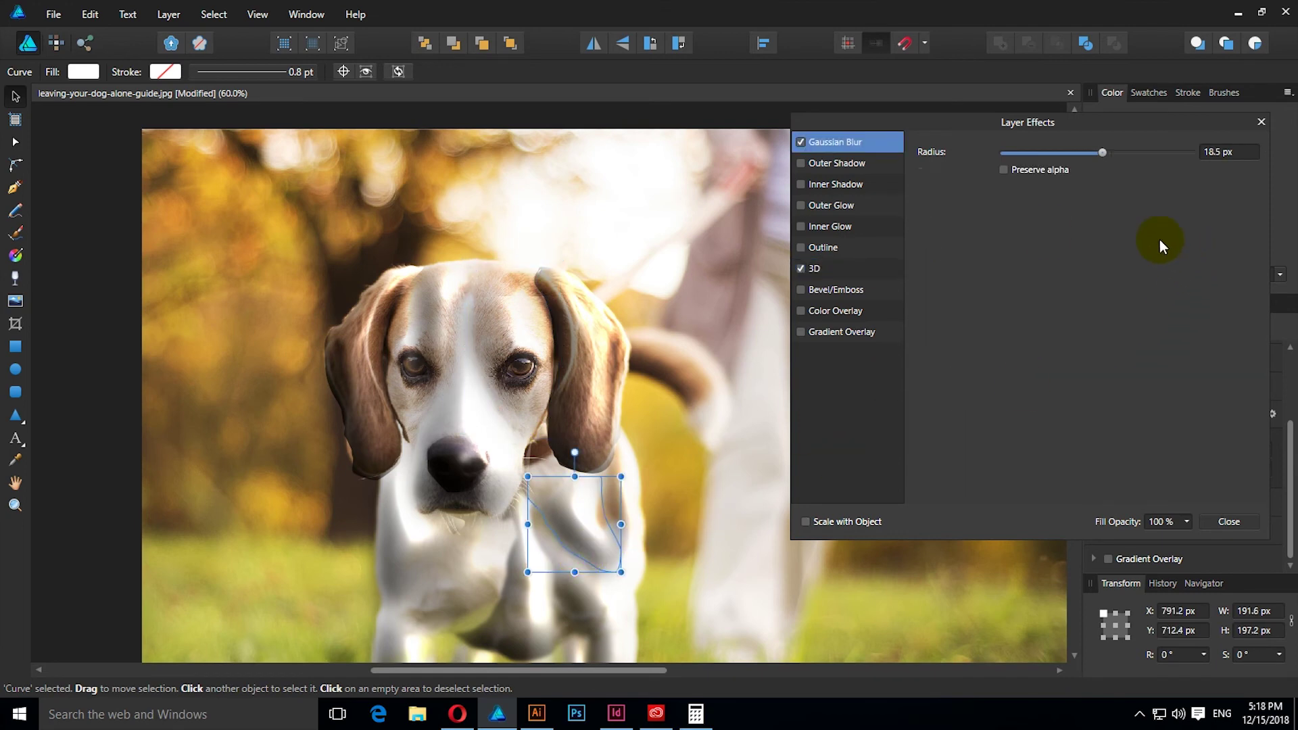
pyautogui.click(837, 271)
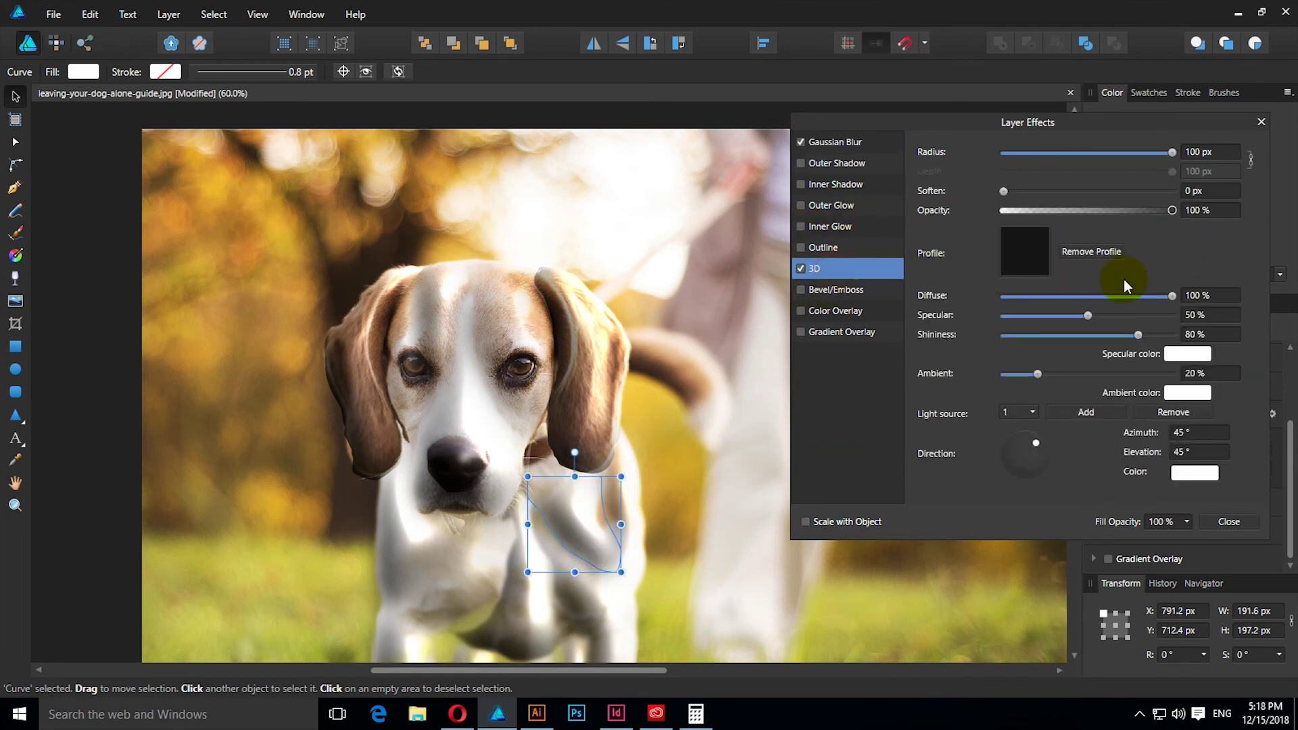
pyautogui.moveTo(1139, 336)
pyautogui.mouseDown()
pyautogui.moveTo(1027, 335)
pyautogui.moveTo(1082, 346)
pyautogui.mouseUp()
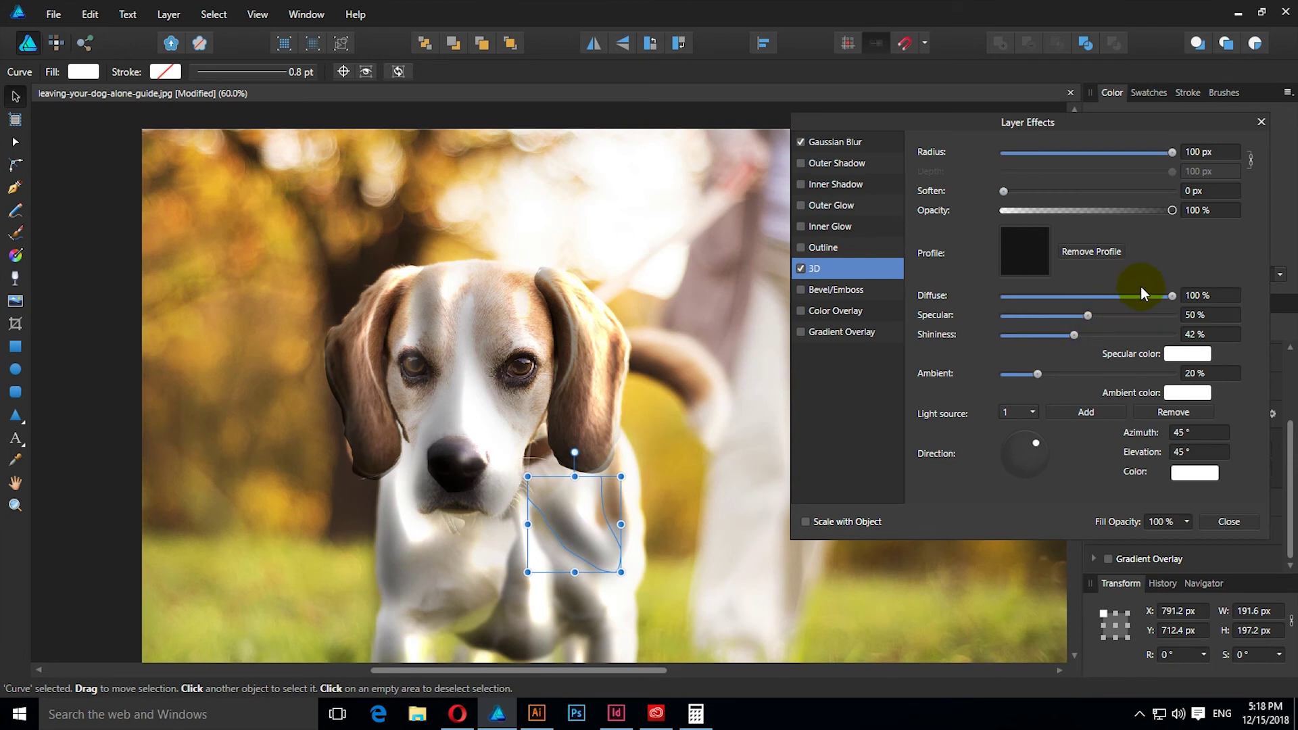
pyautogui.moveTo(1171, 292); pyautogui.dragTo(1076, 307)
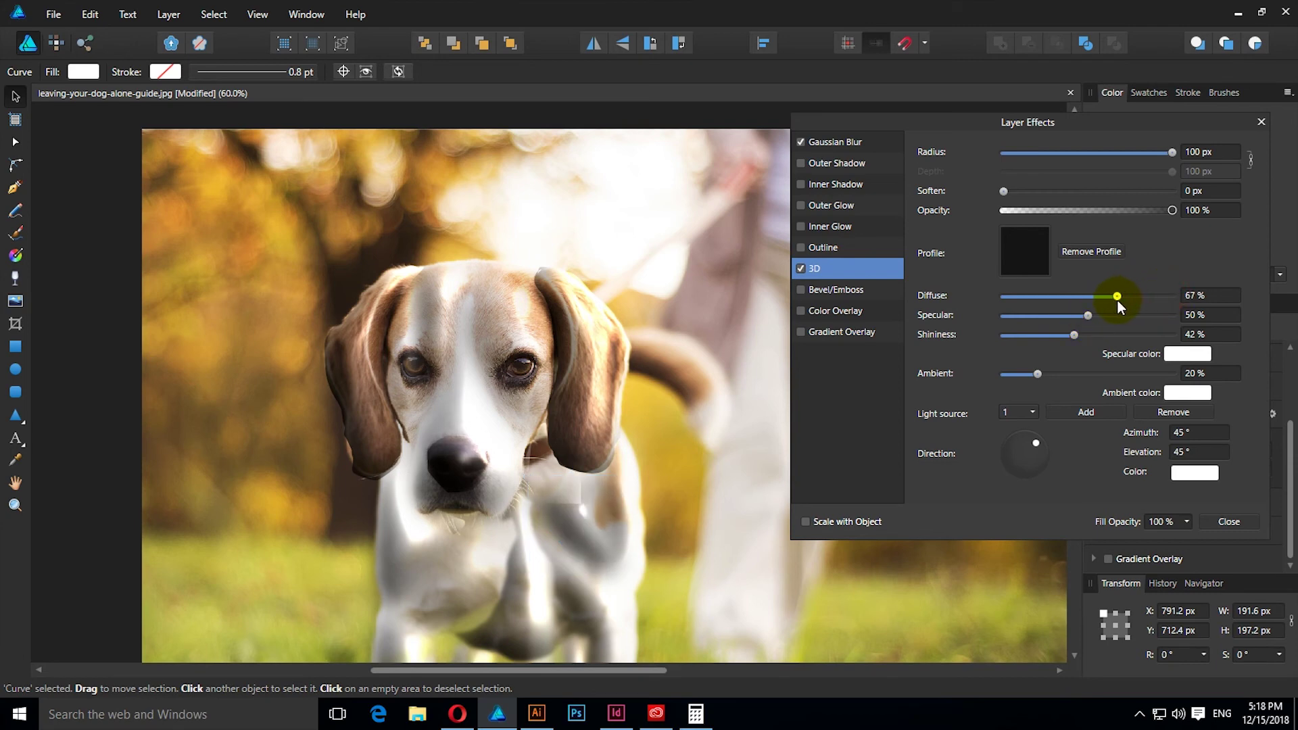
pyautogui.moveTo(1078, 309); pyautogui.dragTo(1196, 309)
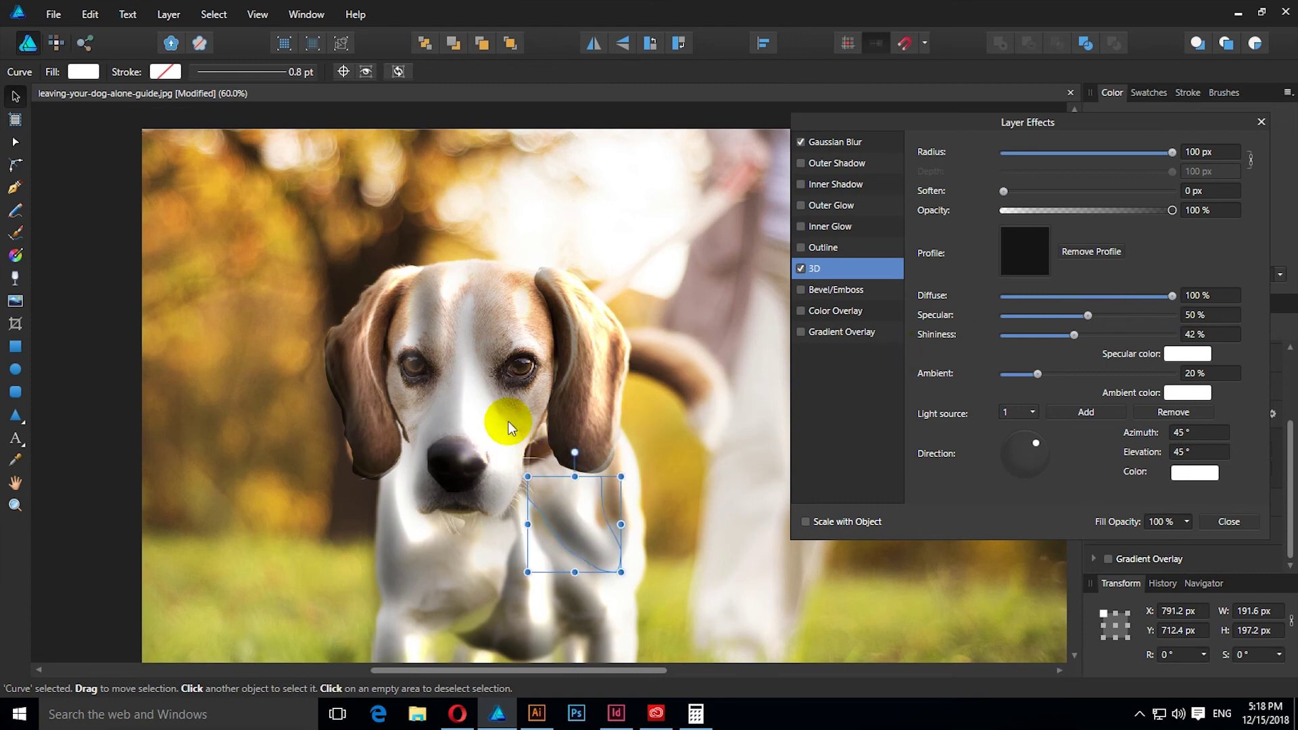
pyautogui.click(368, 330)
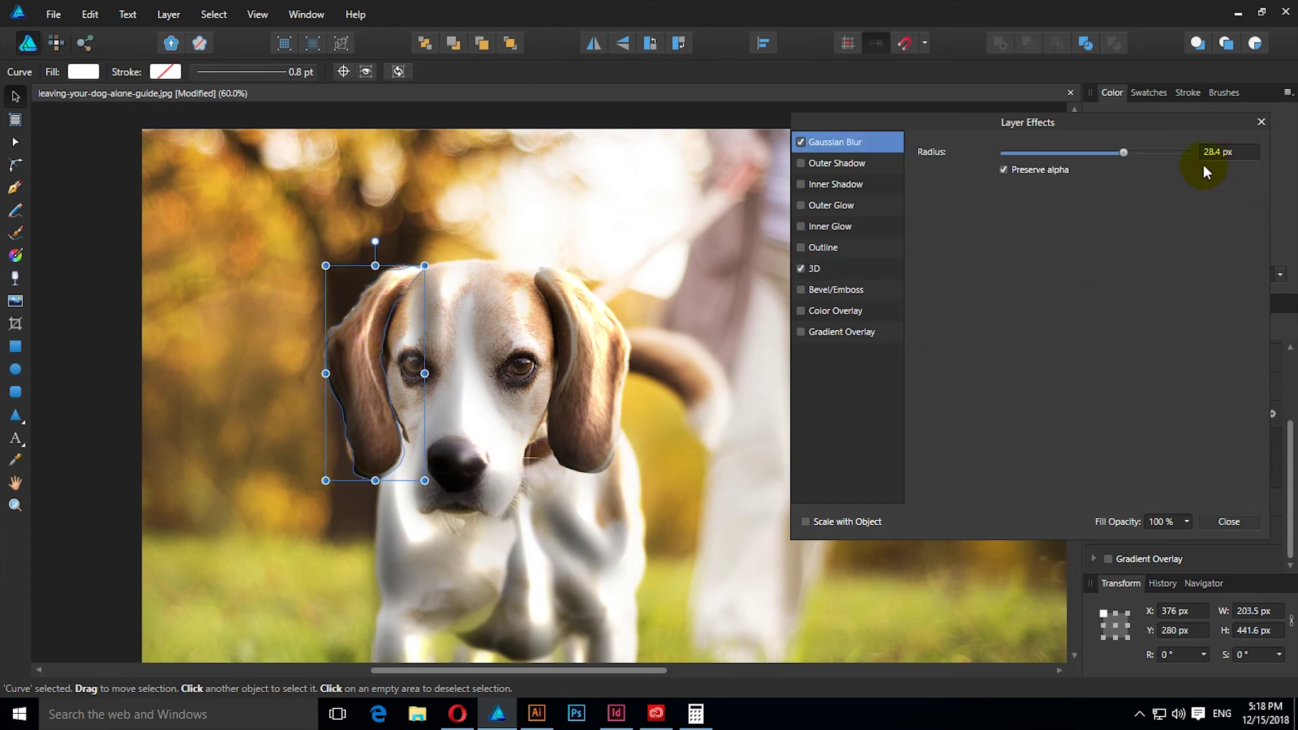
# Increase the left-ear curve's blur and retune 3D shininess and diffuse on both ear curves.
pyautogui.moveTo(1106, 153); pyautogui.dragTo(1194, 153)
pyautogui.click(822, 275)
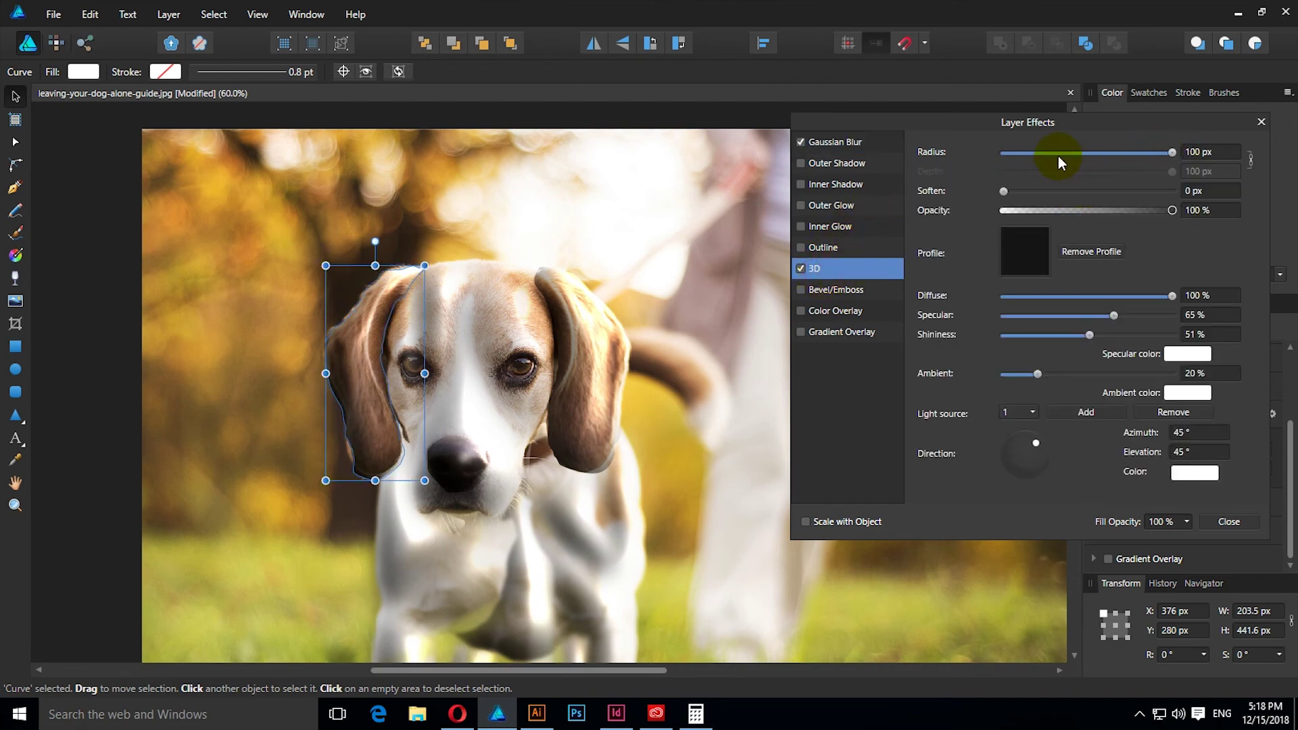
pyautogui.moveTo(1089, 335)
pyautogui.mouseDown()
pyautogui.moveTo(1153, 337)
pyautogui.moveTo(1131, 334)
pyautogui.mouseUp()
pyautogui.moveTo(1171, 295); pyautogui.dragTo(1076, 312)
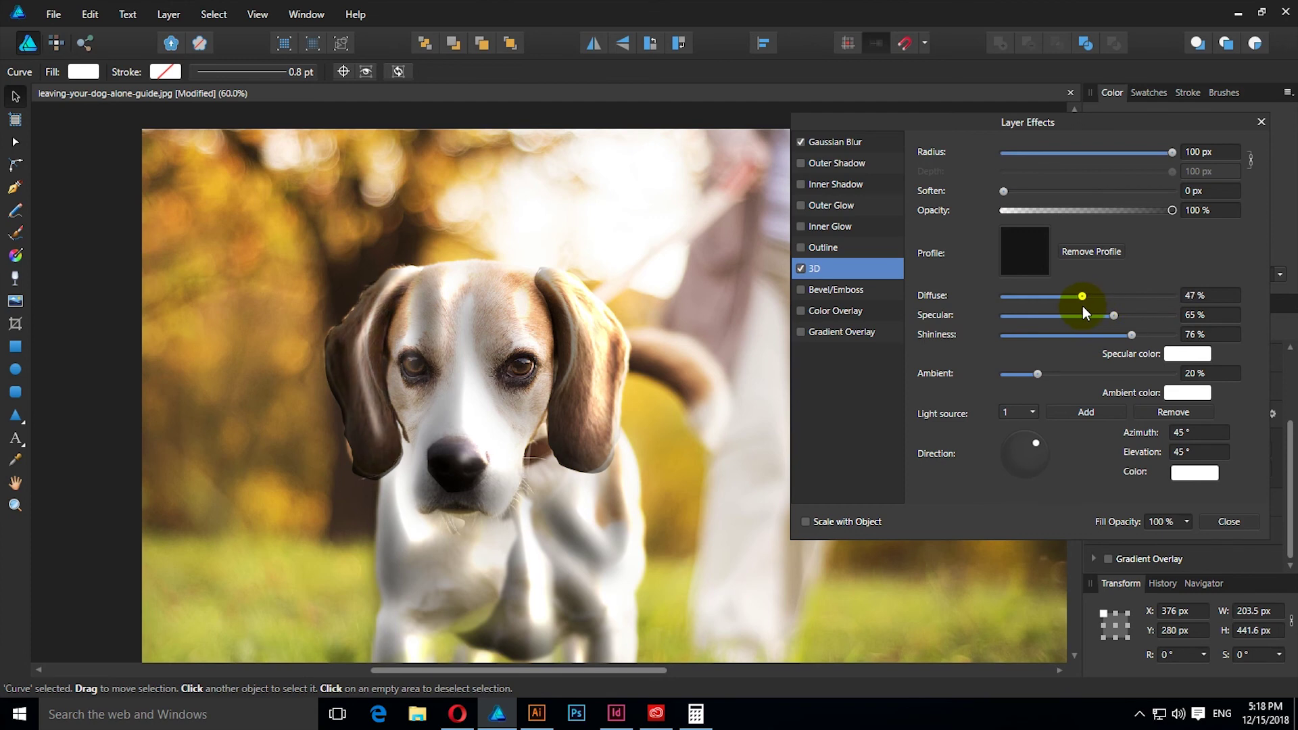
pyautogui.click(570, 342)
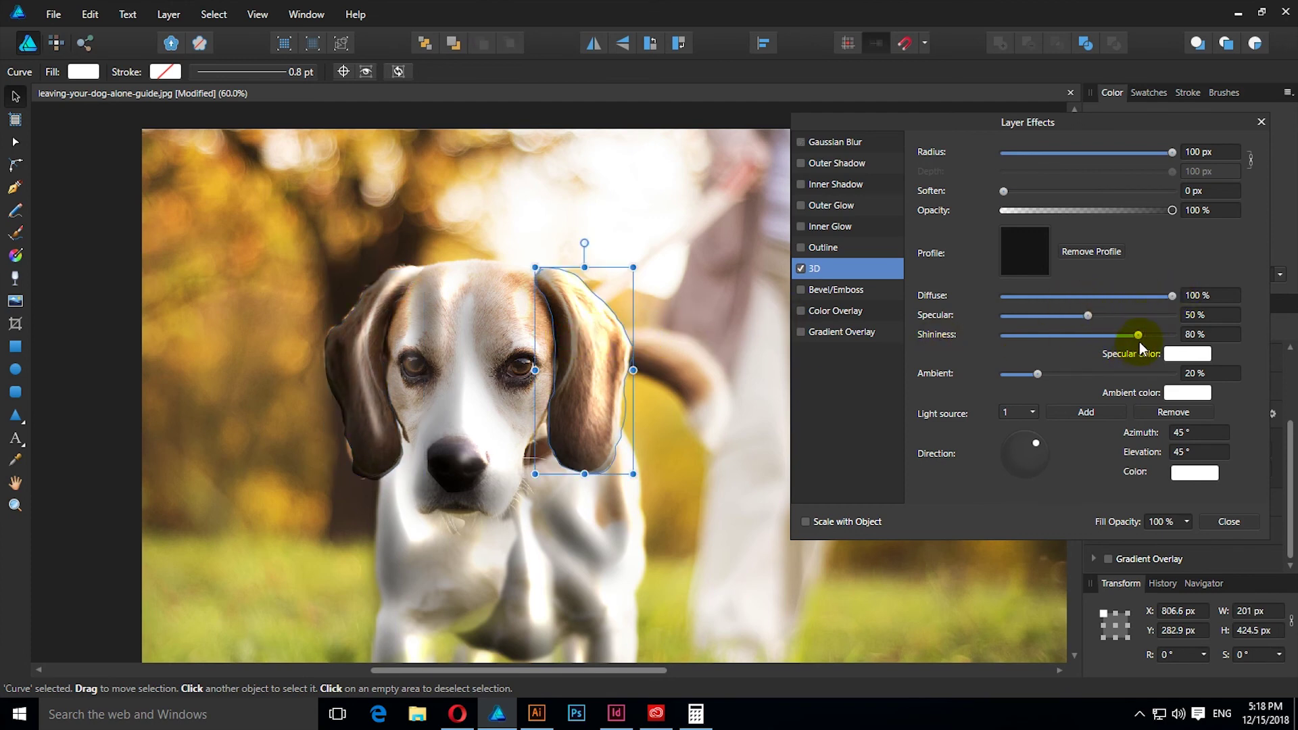
pyautogui.moveTo(1139, 336)
pyautogui.mouseDown()
pyautogui.moveTo(1163, 334)
pyautogui.moveTo(1054, 296)
pyautogui.moveTo(1084, 296)
pyautogui.mouseUp()
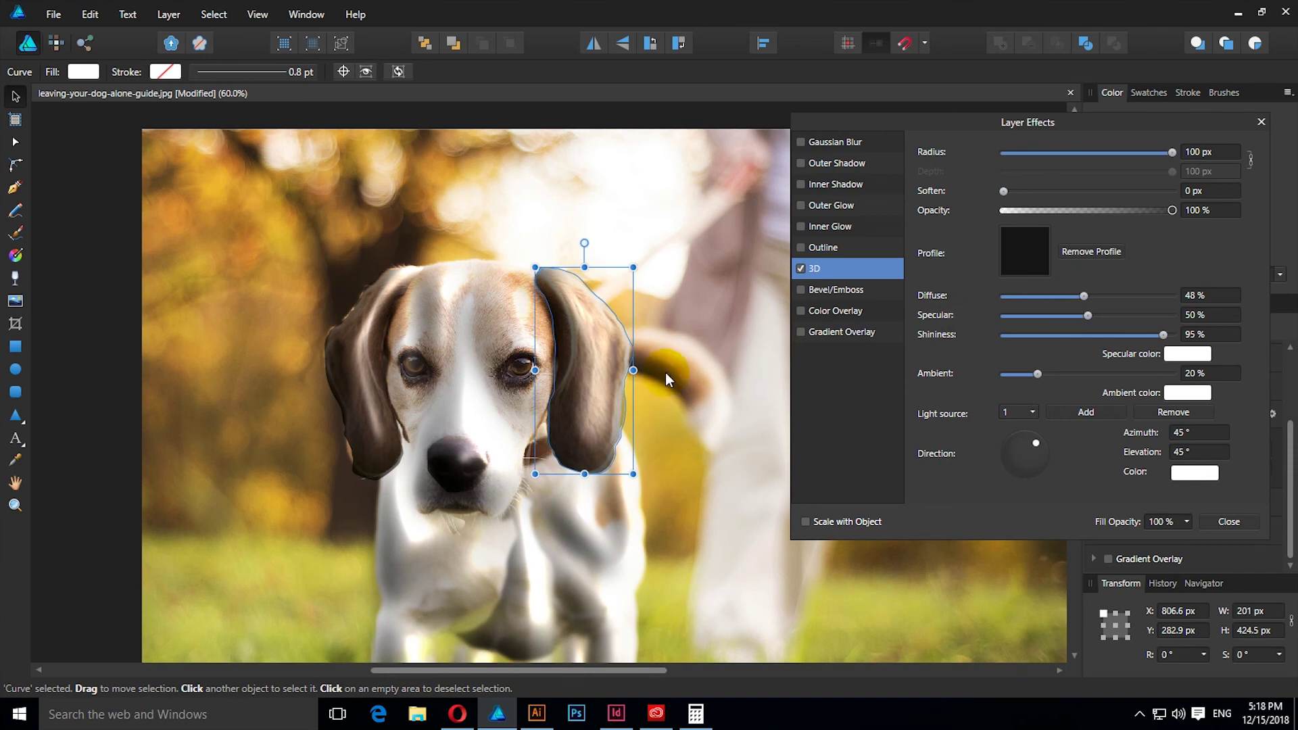
# Lower the face curve's 3D lighting to 83% diffuse and 16% specular.
pyautogui.click(459, 446)
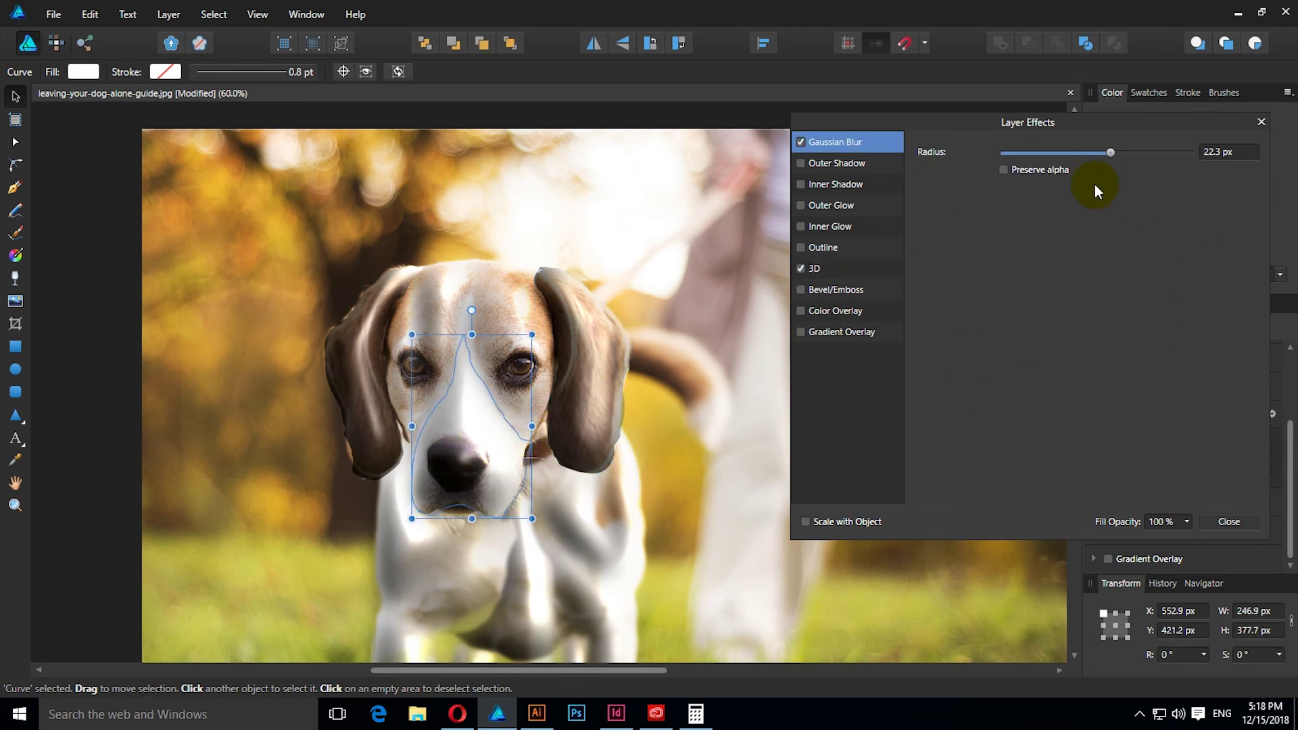
pyautogui.click(838, 270)
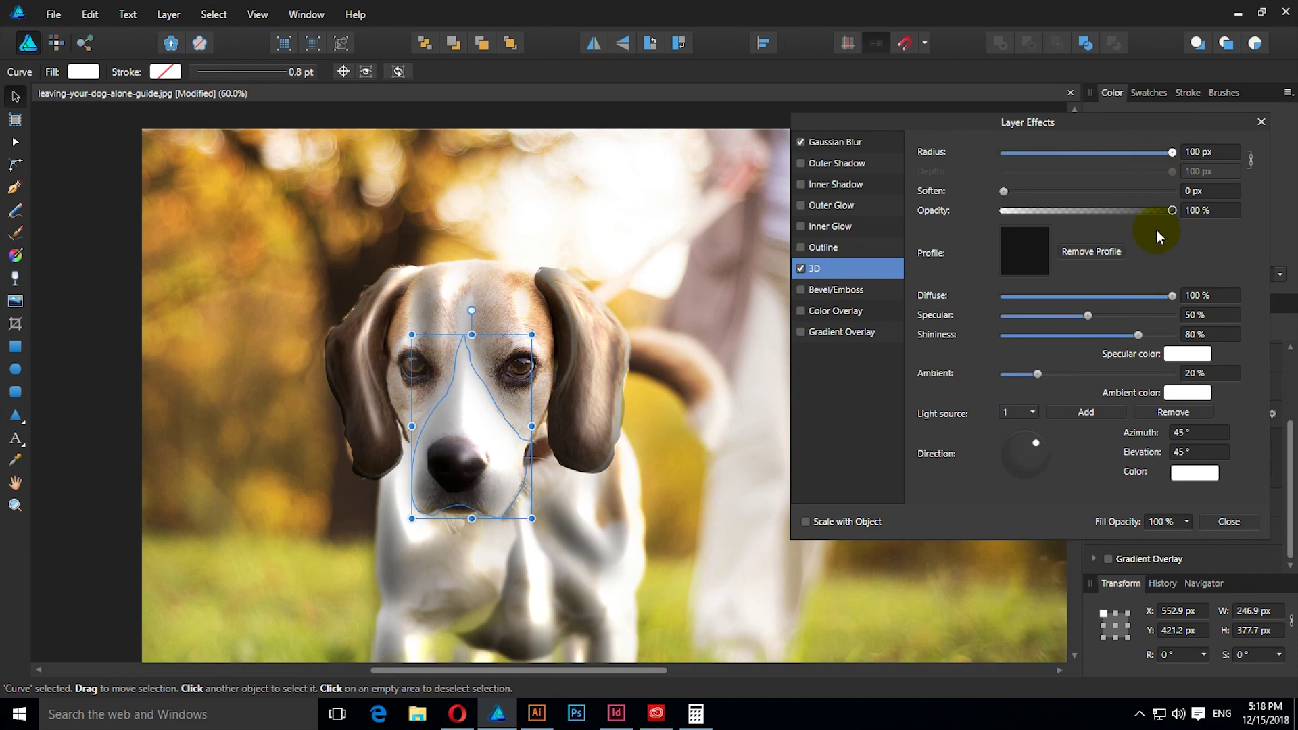
pyautogui.moveTo(1171, 298)
pyautogui.mouseDown()
pyautogui.moveTo(1010, 312)
pyautogui.moveTo(1142, 309)
pyautogui.moveTo(1085, 337)
pyautogui.moveTo(1150, 342)
pyautogui.moveTo(1086, 343)
pyautogui.mouseUp()
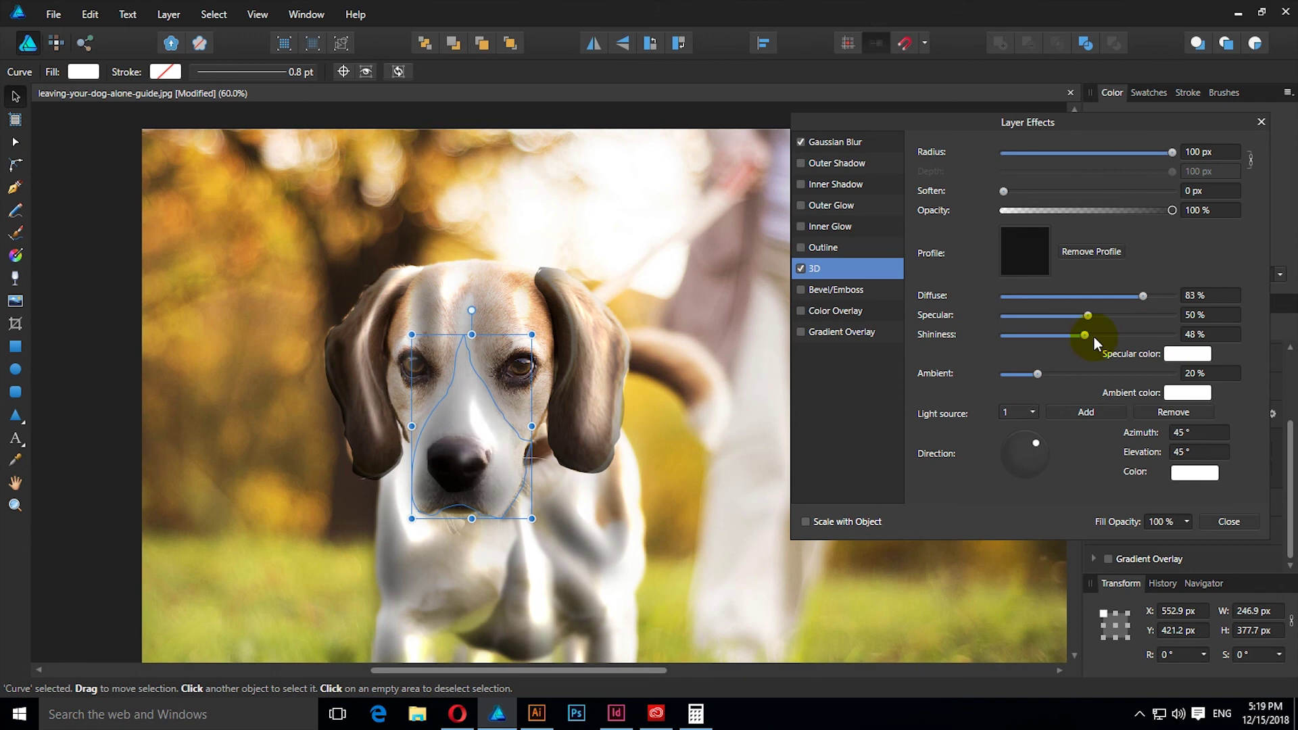
pyautogui.moveTo(1090, 318); pyautogui.dragTo(1032, 319)
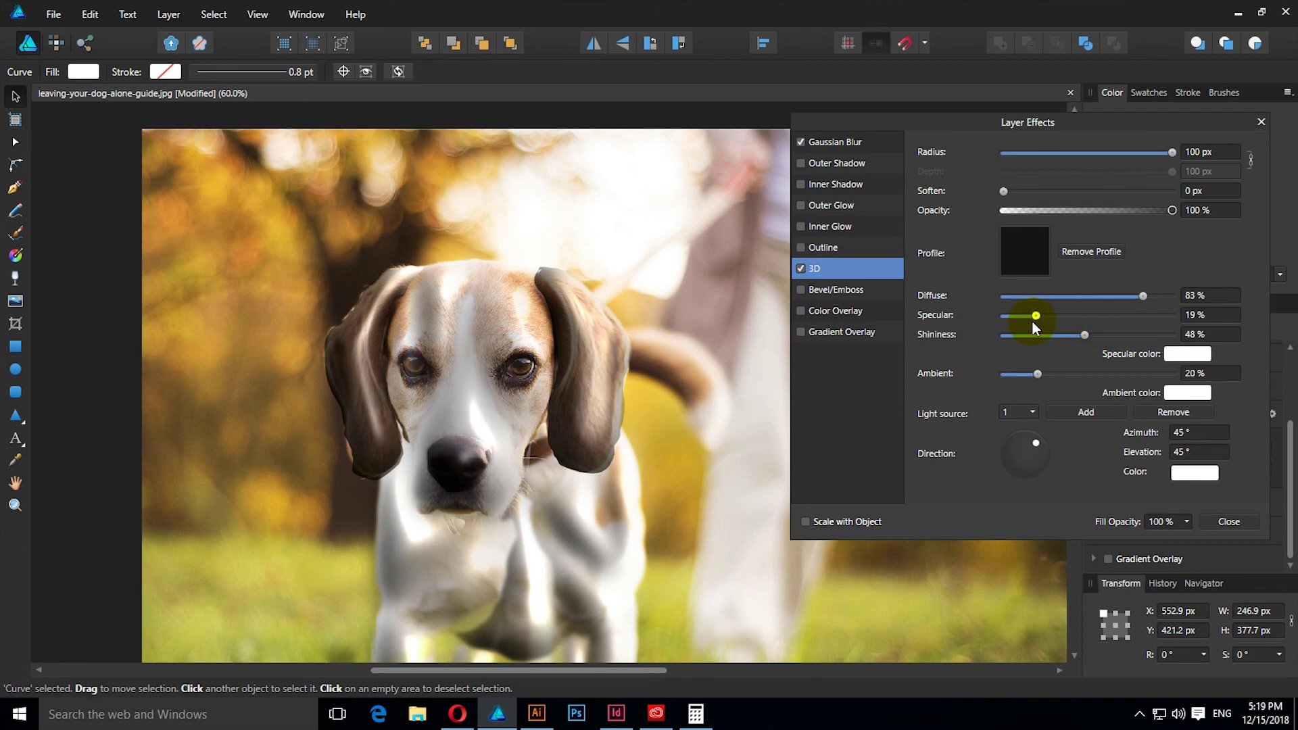
pyautogui.click(657, 263)
pyautogui.scroll(-1, 658, 263)
# Insert an empty, document-sized Artboard2 beside the beagle photo.
pyautogui.scroll(-1, 657, 264)
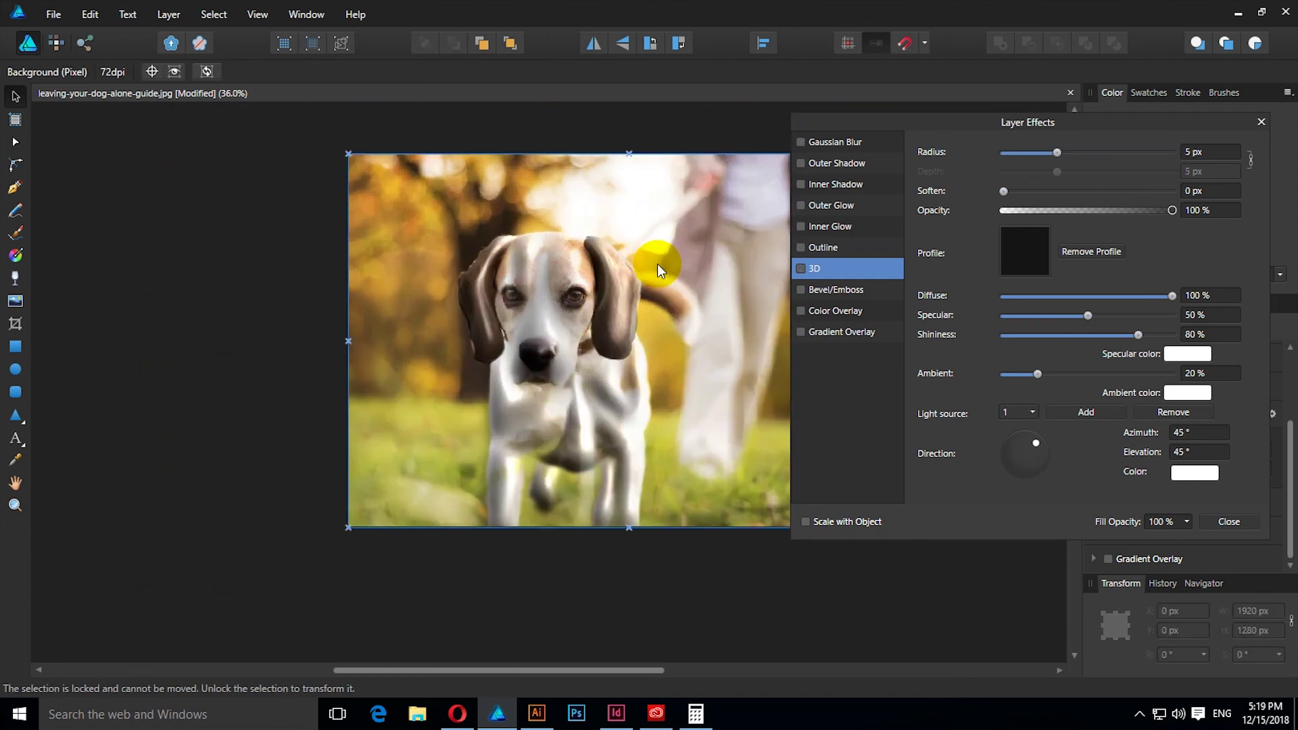
pyautogui.moveTo(717, 251)
pyautogui.mouseDown()
pyautogui.moveTo(503, 282)
pyautogui.moveTo(324, 255)
pyautogui.mouseUp()
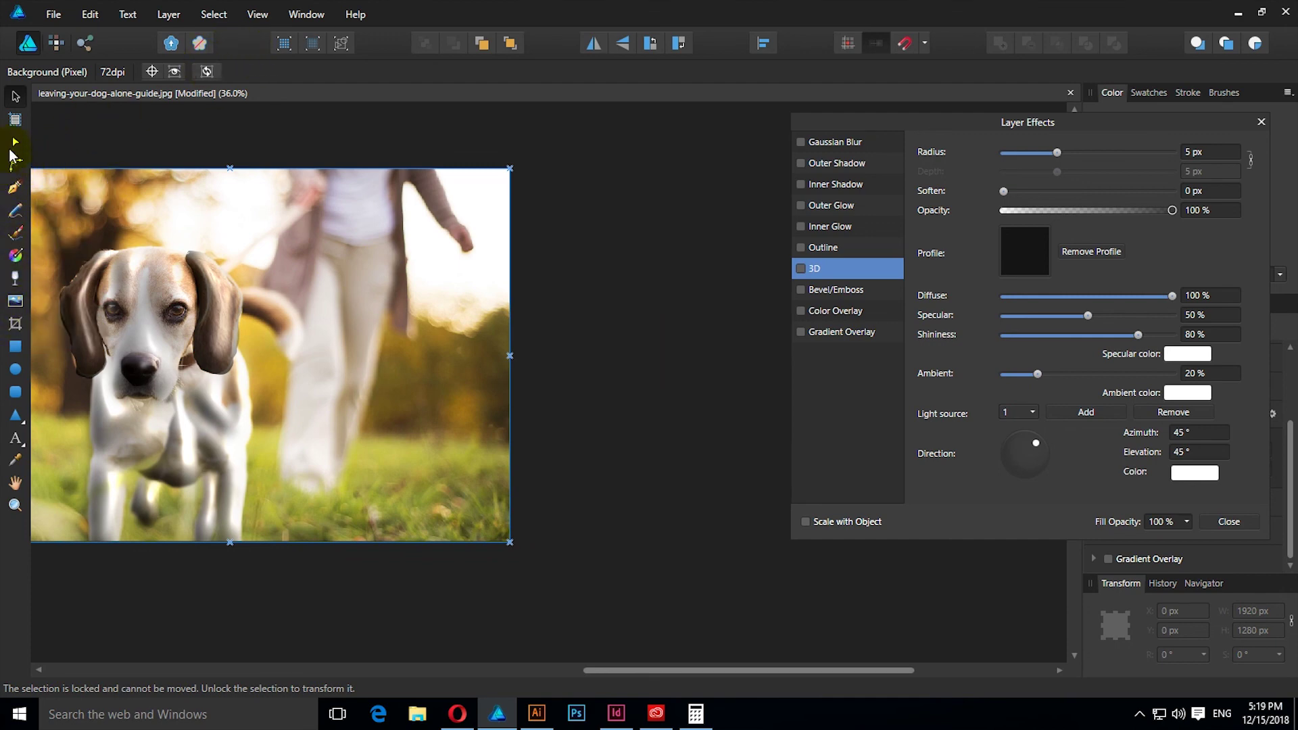
pyautogui.click(16, 121)
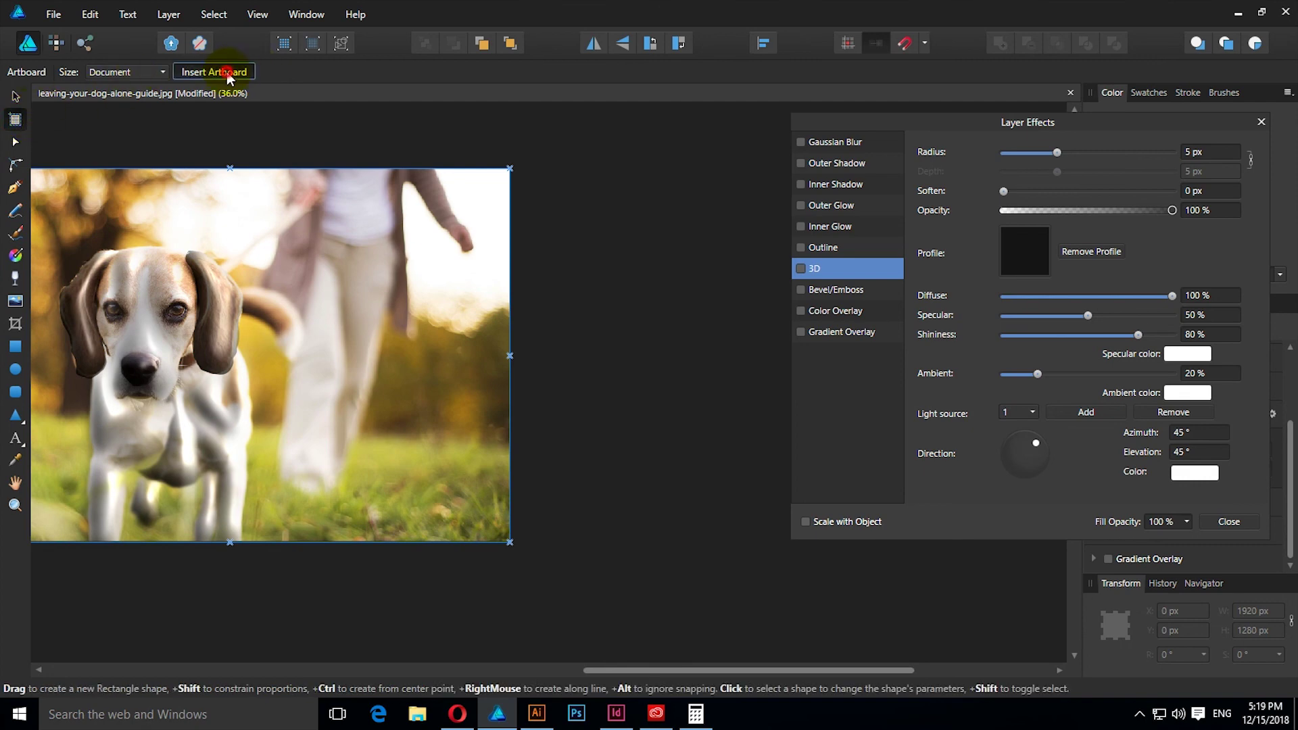
pyautogui.click(226, 71)
pyautogui.click(226, 72)
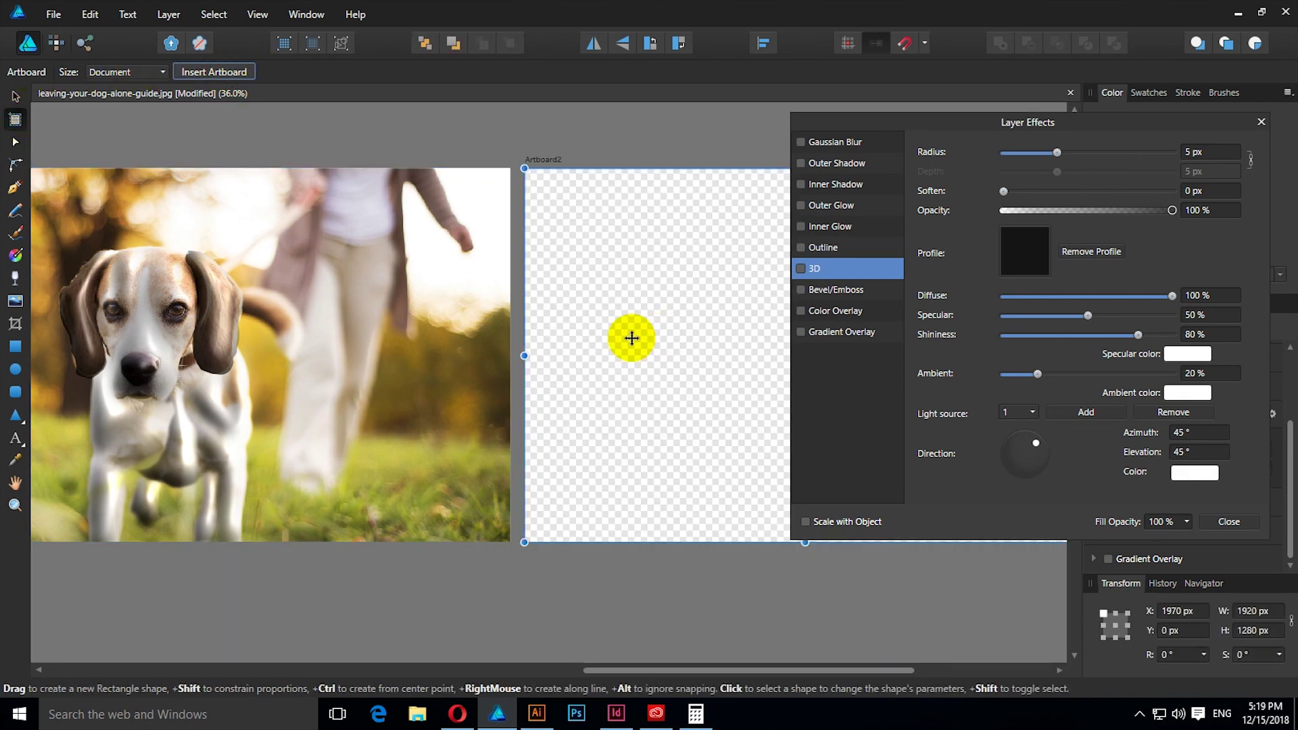
pyautogui.press('v')
pyautogui.click(563, 137)
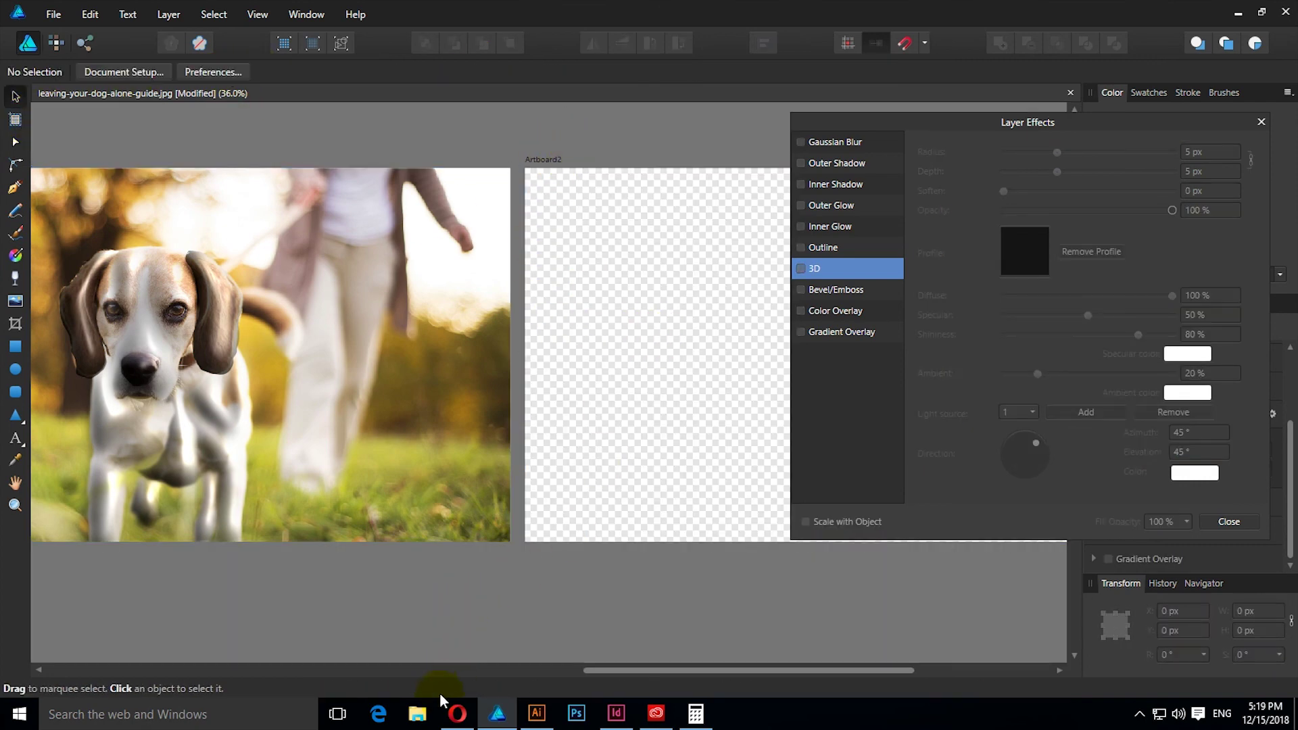
# Drag leaving-your-dog-alone-guide from the PROJECT FILES folder into the Affinity document.
pyautogui.click(418, 714)
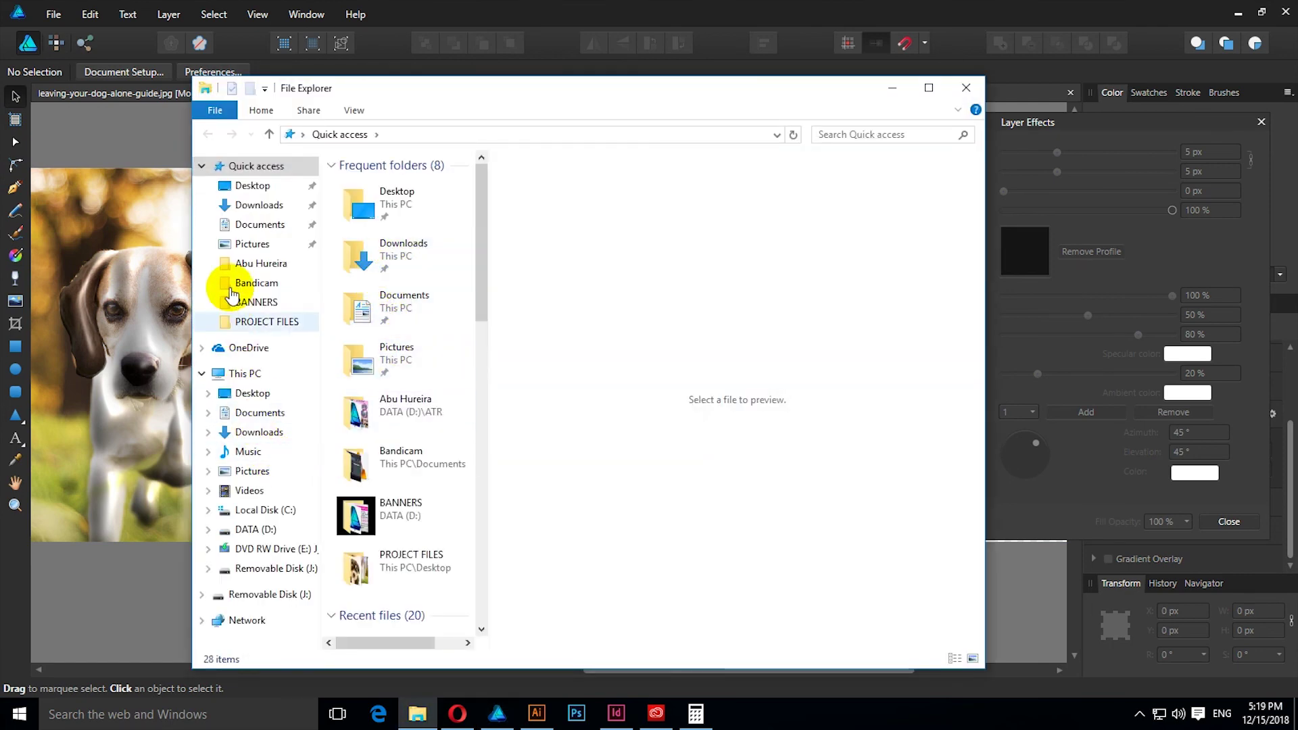
pyautogui.moveTo(259, 325)
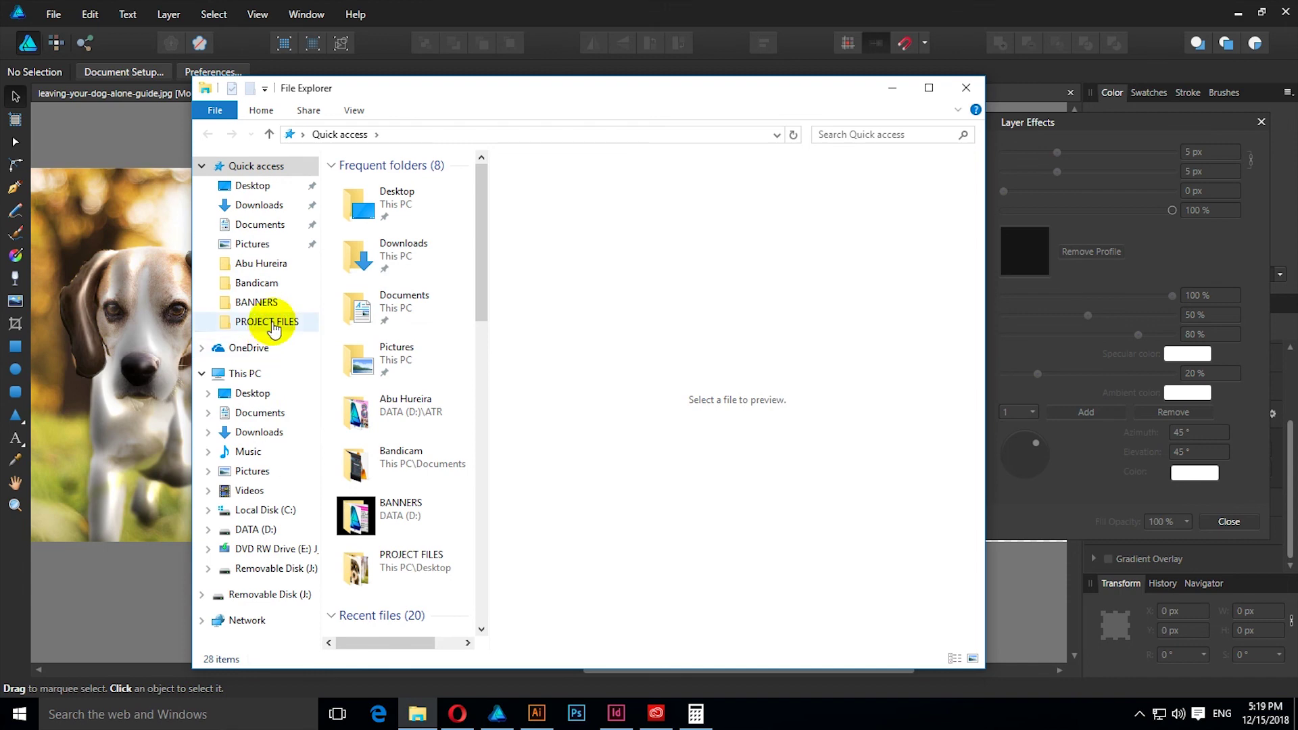
pyautogui.click(270, 322)
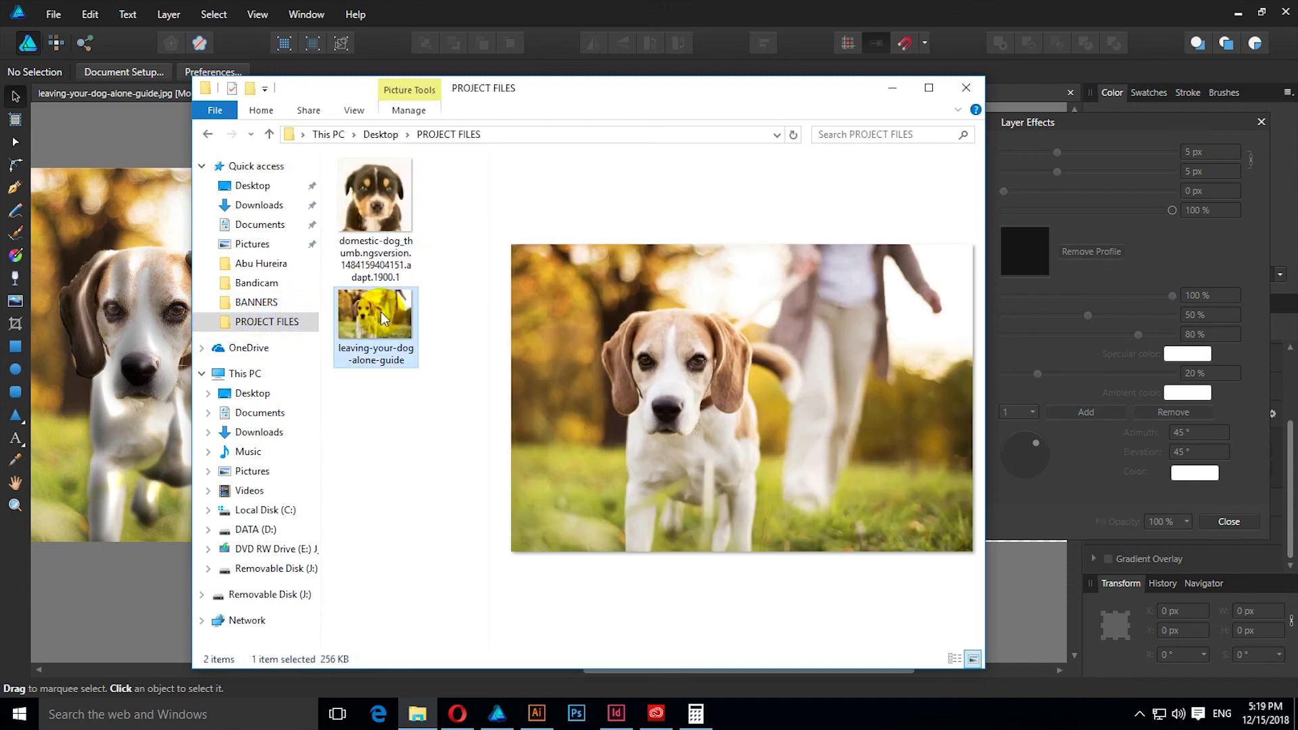
pyautogui.moveTo(376, 314); pyautogui.dragTo(1006, 586)
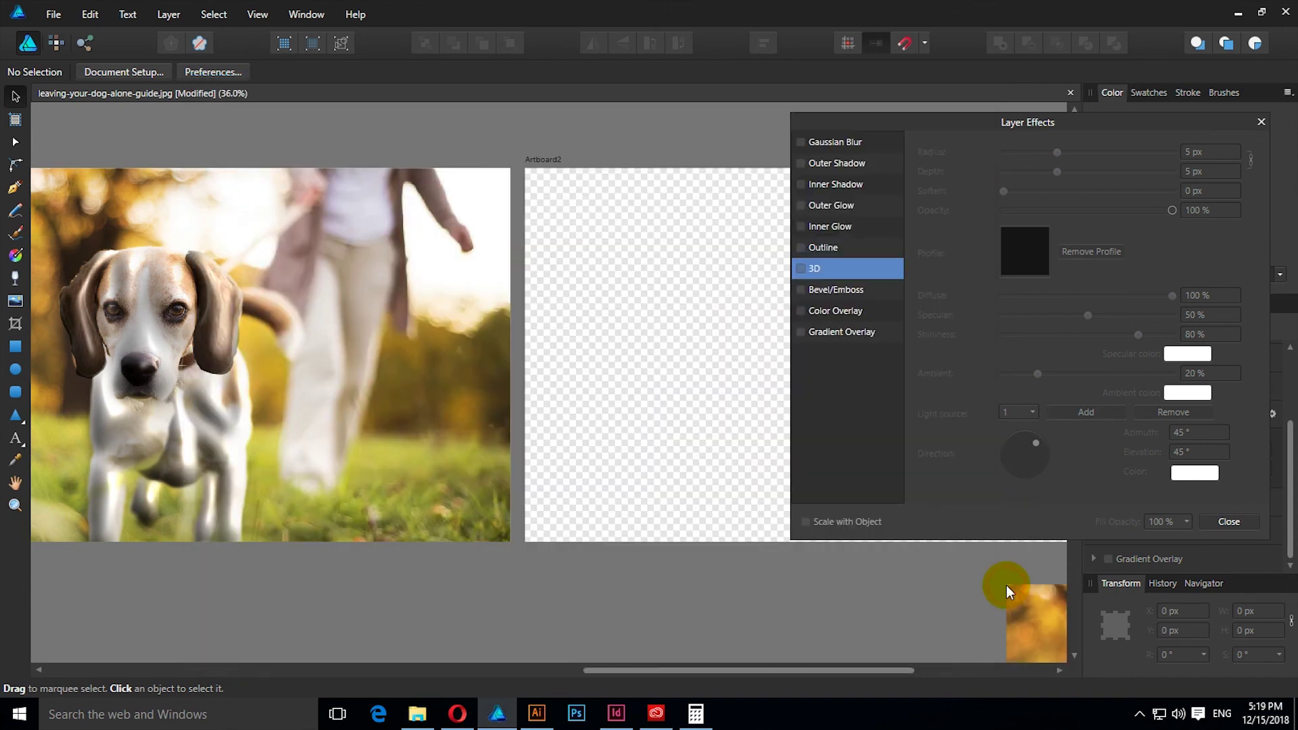
# Snap the original photo to Artboard2's top-left corner and close Layer Effects.
pyautogui.moveTo(708, 364); pyautogui.dragTo(619, 224)
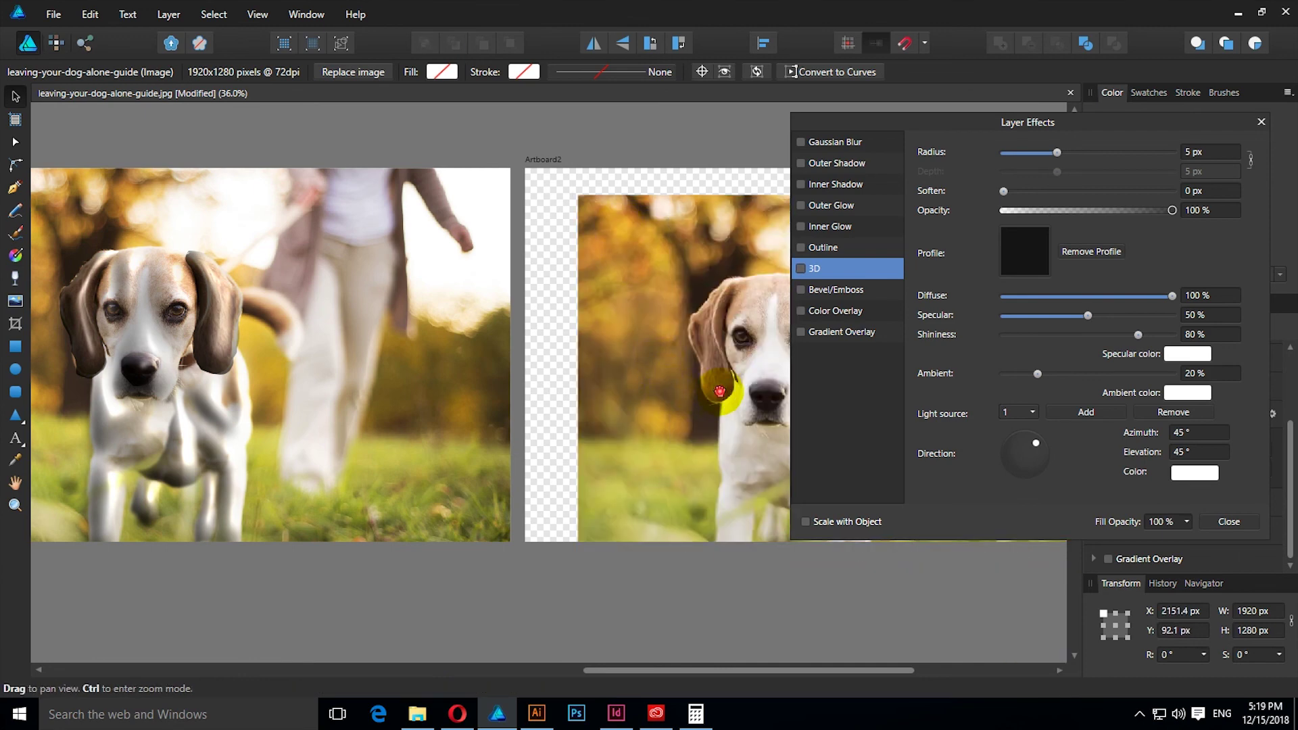
pyautogui.moveTo(703, 392); pyautogui.dragTo(629, 384)
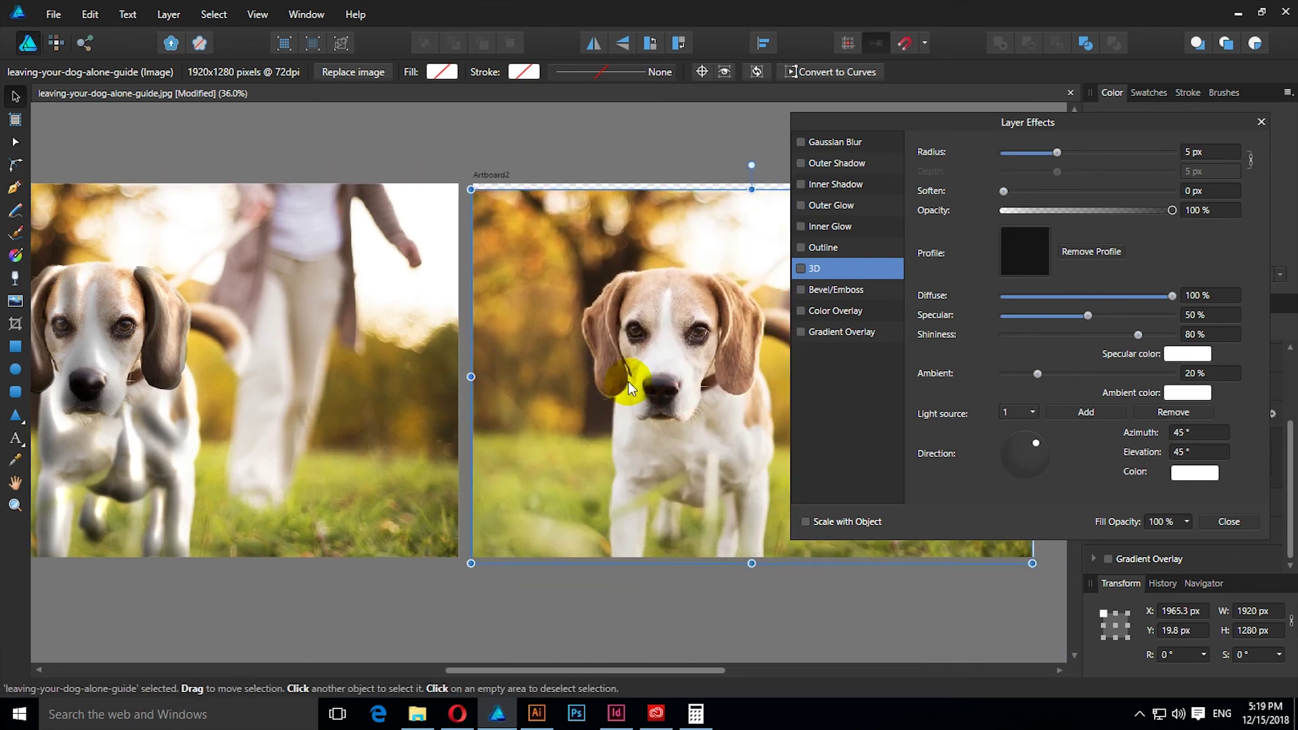
pyautogui.moveTo(629, 384); pyautogui.dragTo(620, 377)
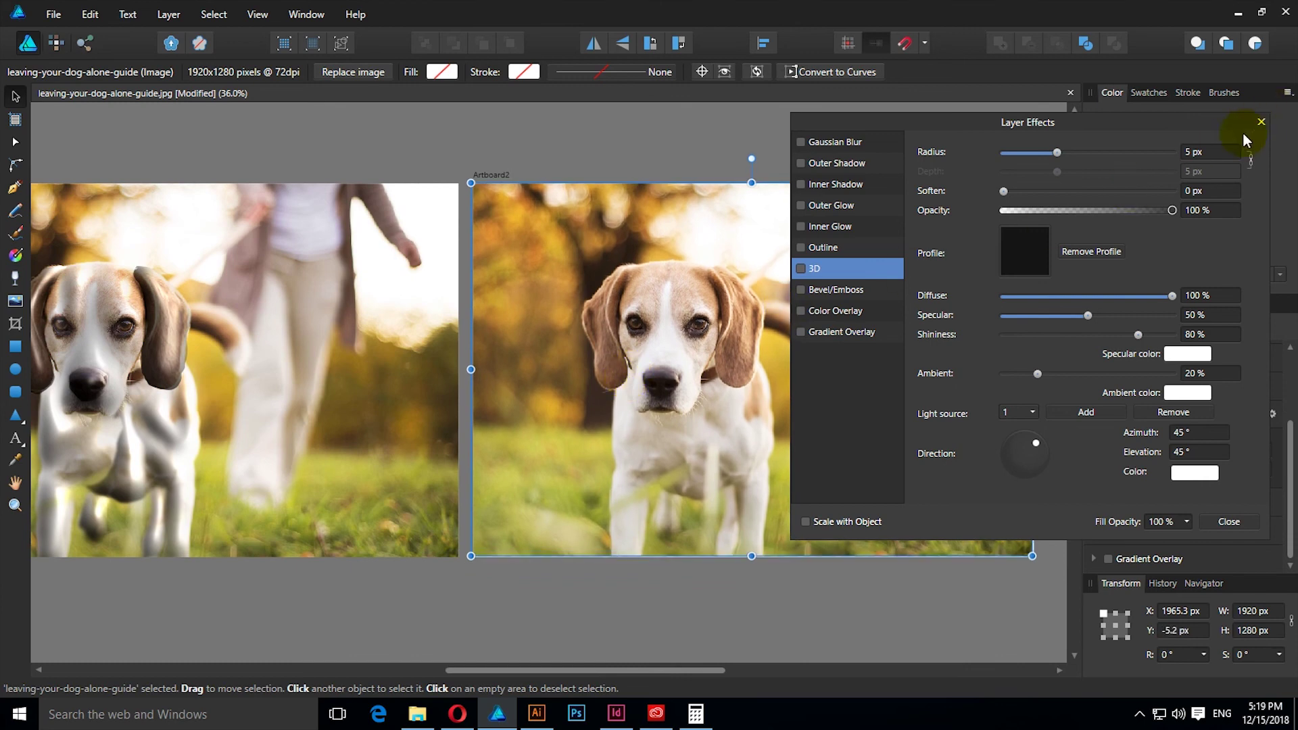
pyautogui.click(1260, 122)
pyautogui.moveTo(661, 339); pyautogui.dragTo(820, 327)
pyautogui.click(436, 570)
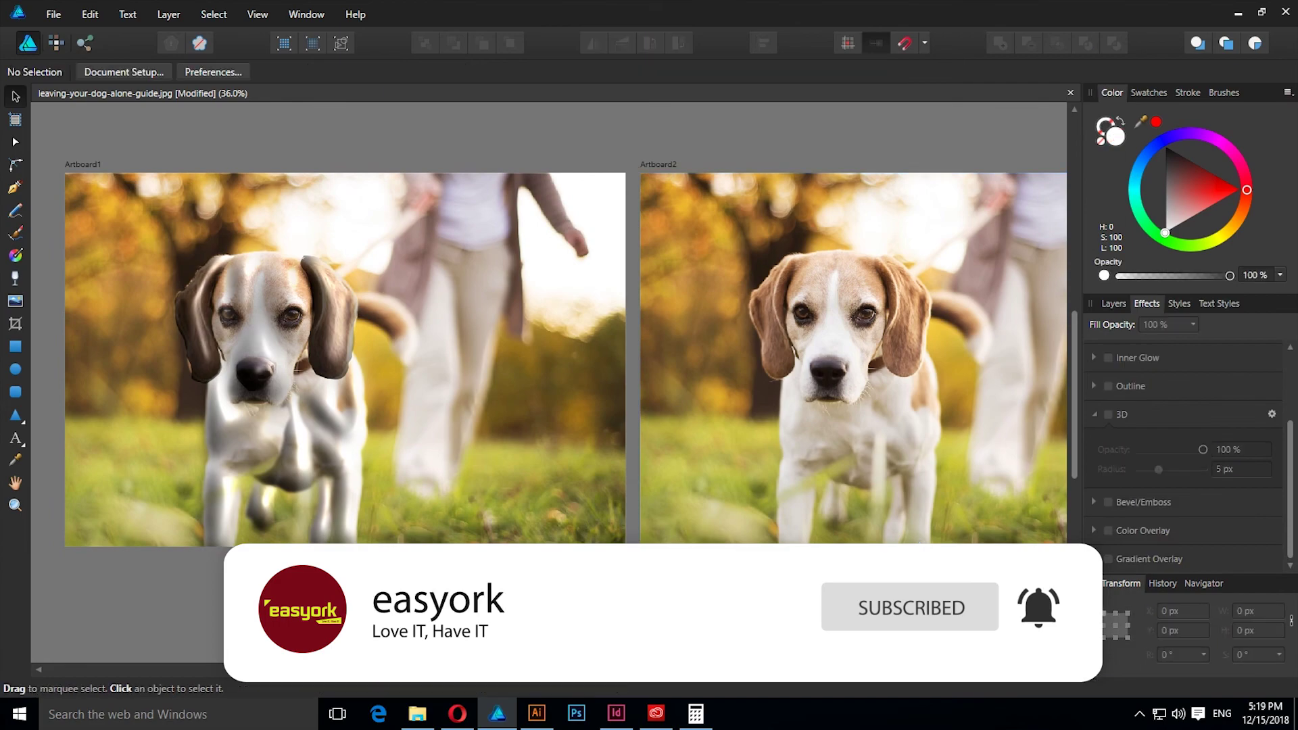